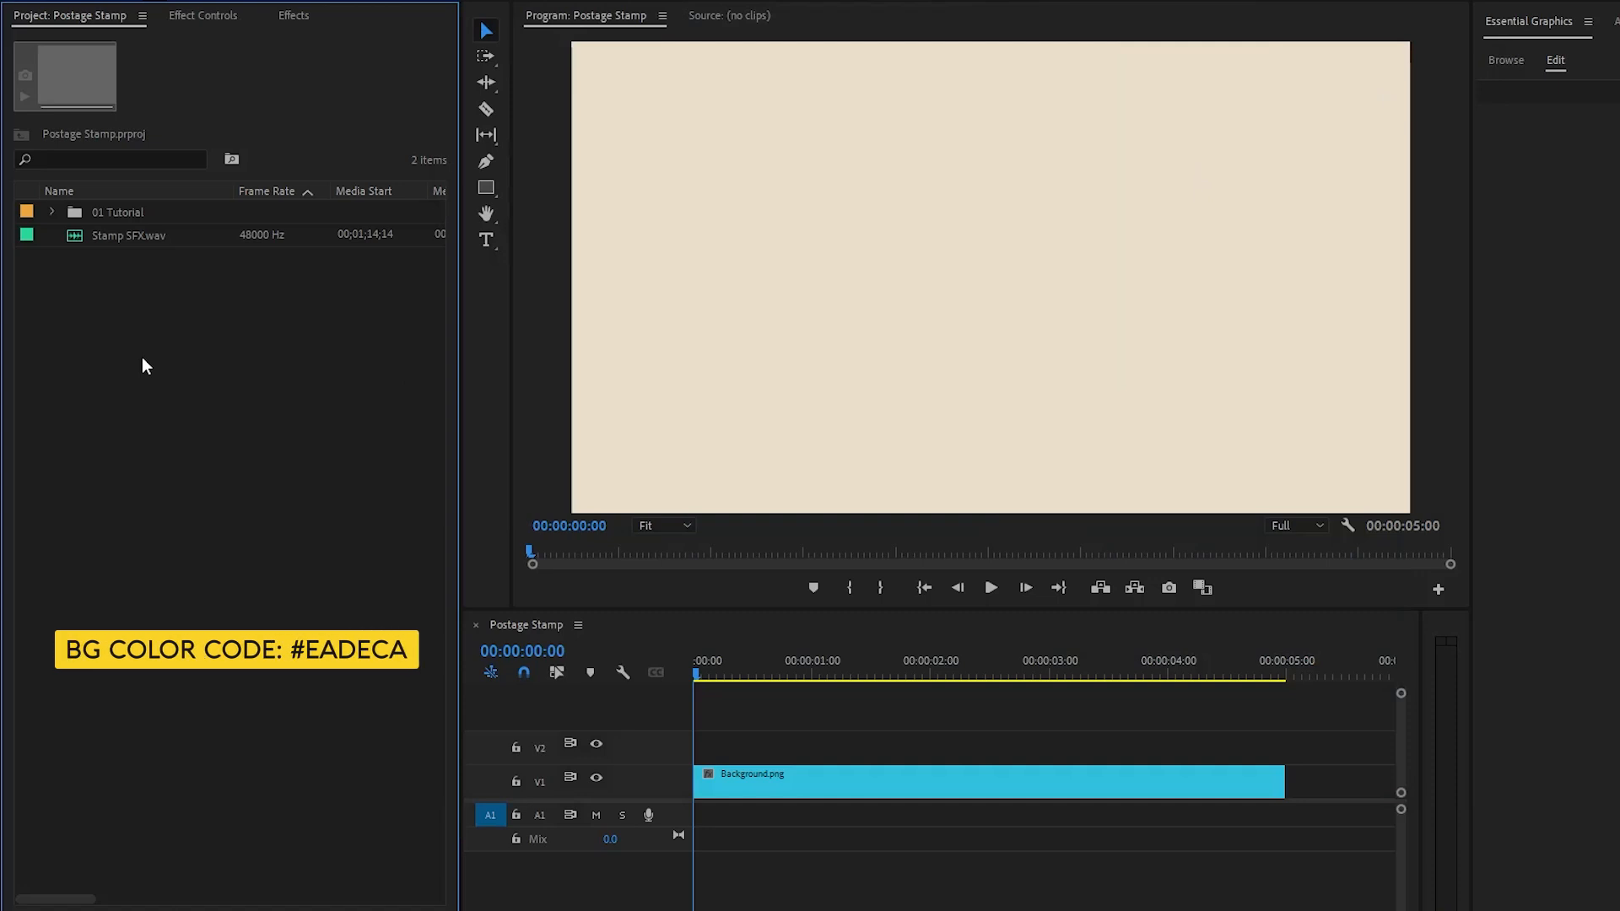
Draw a circle about 622 px in diameter over the background with the Ellipse tool.
{"action": "left_click", "coordinate": [486, 187]}
{"action": "left_click", "coordinate": [618, 211]}
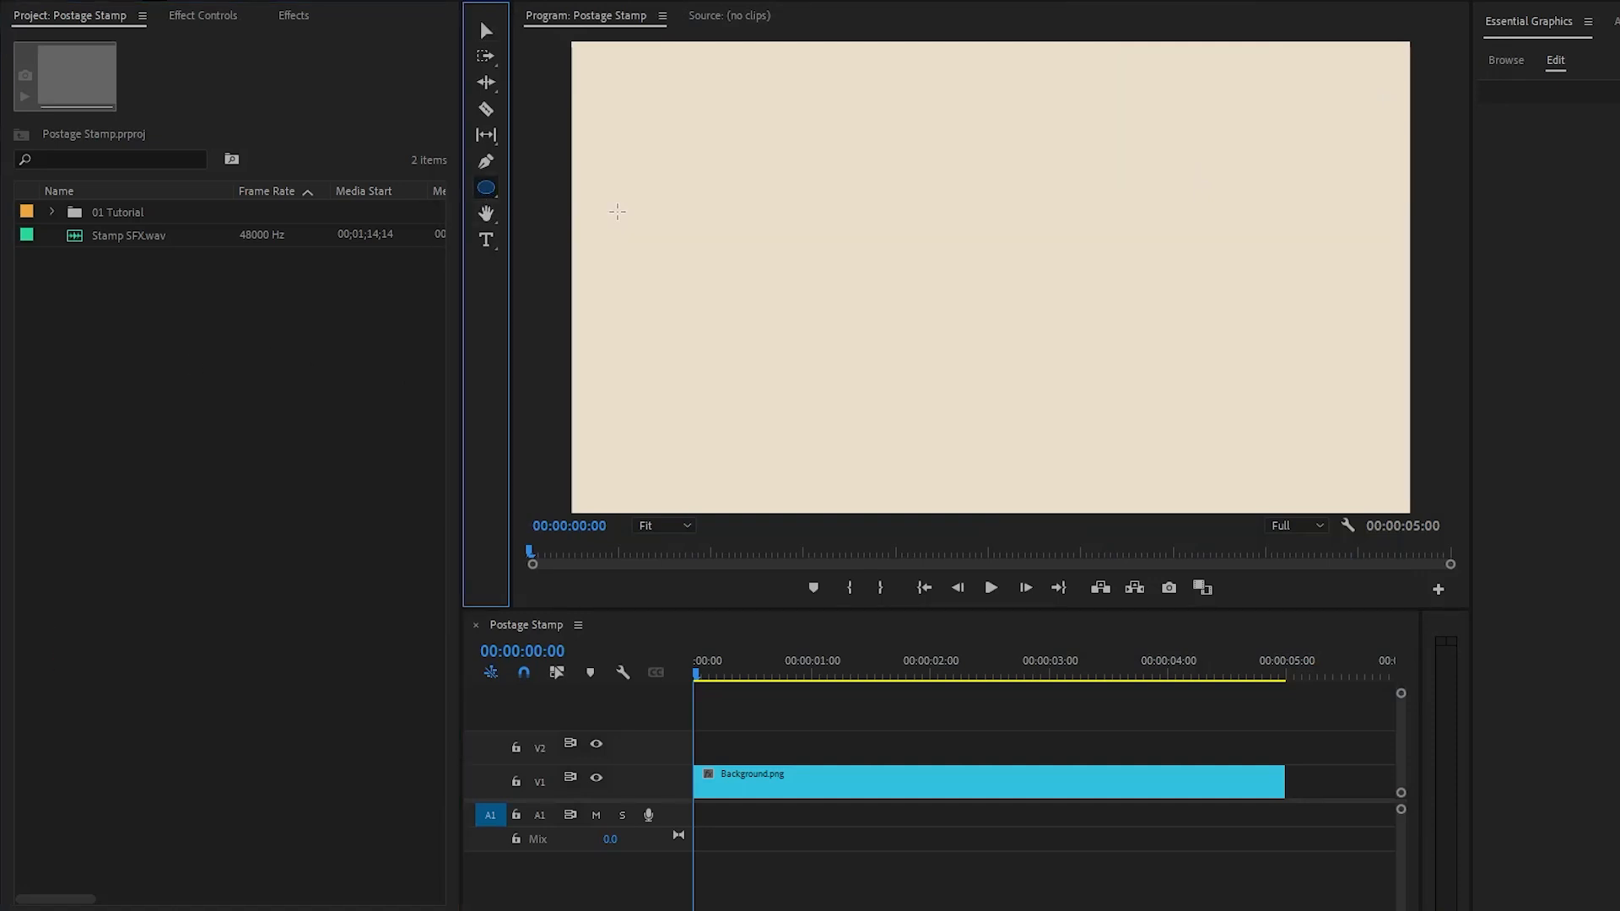
{"action": "left_click", "coordinate": [810, 198]}
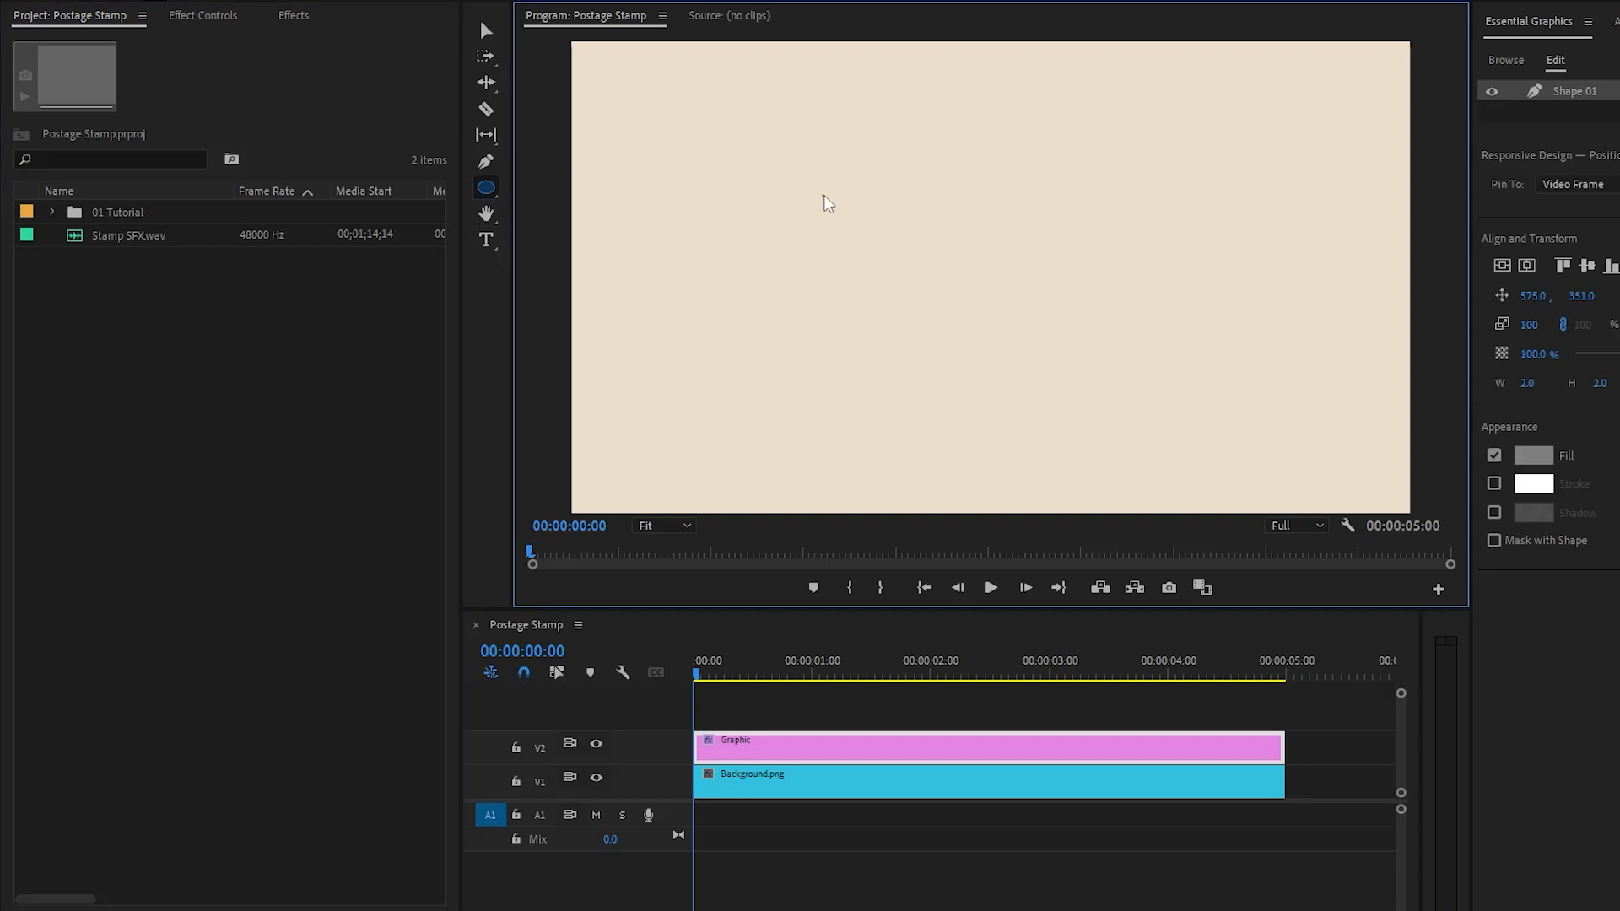
{"action": "left_click_drag", "start_coordinate": [823, 196], "coordinate": [1077, 469]}
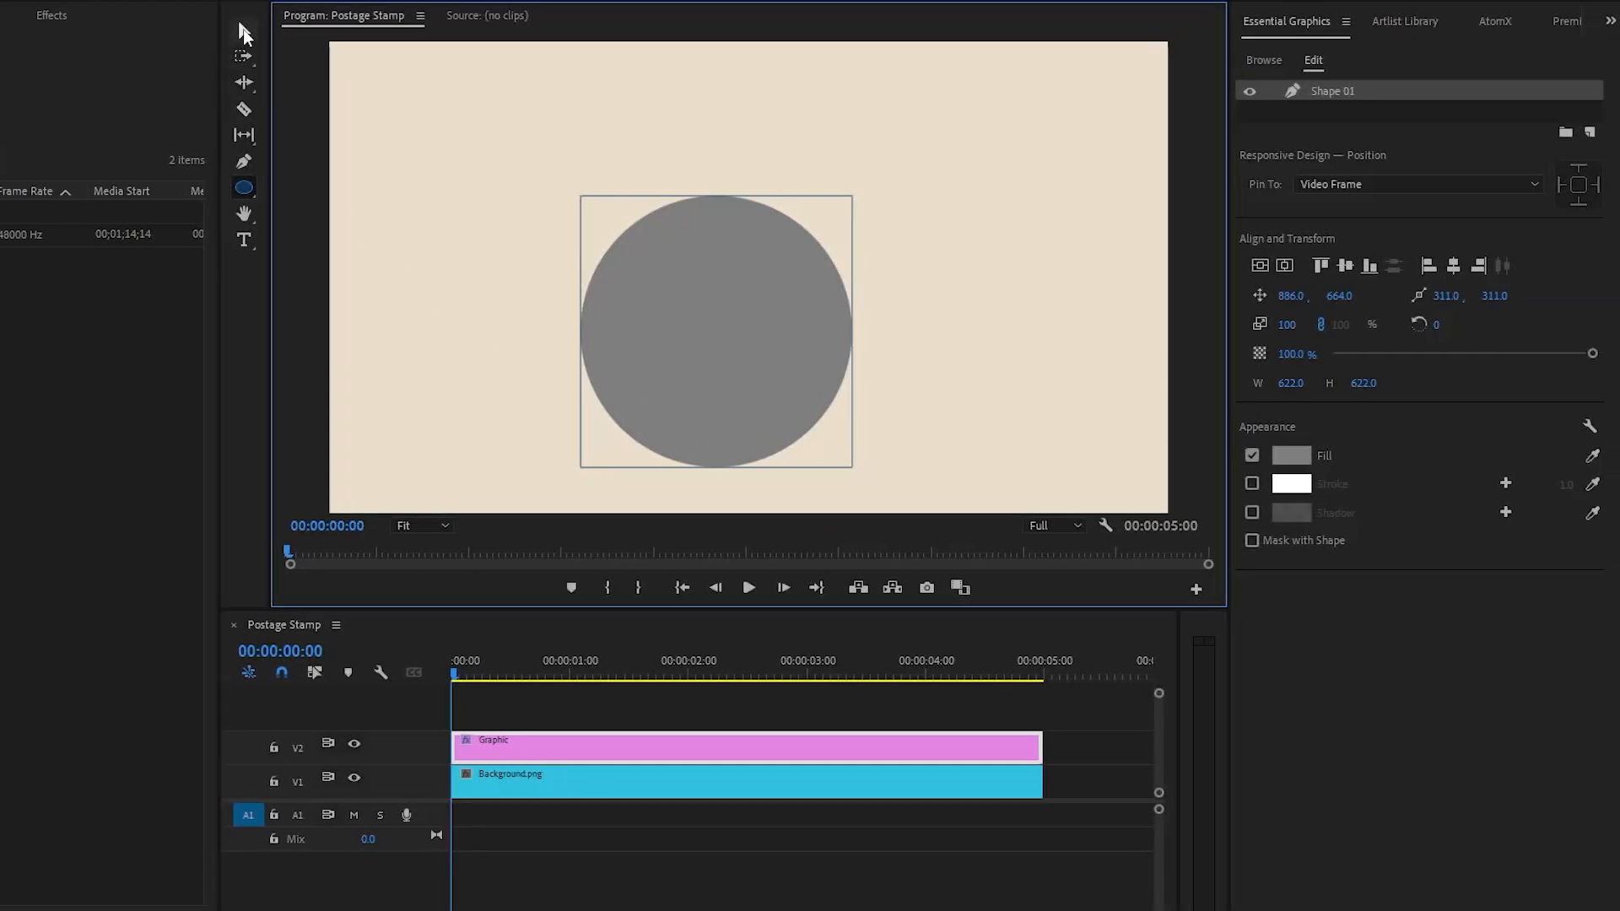
{"action": "left_click", "coordinate": [244, 32]}
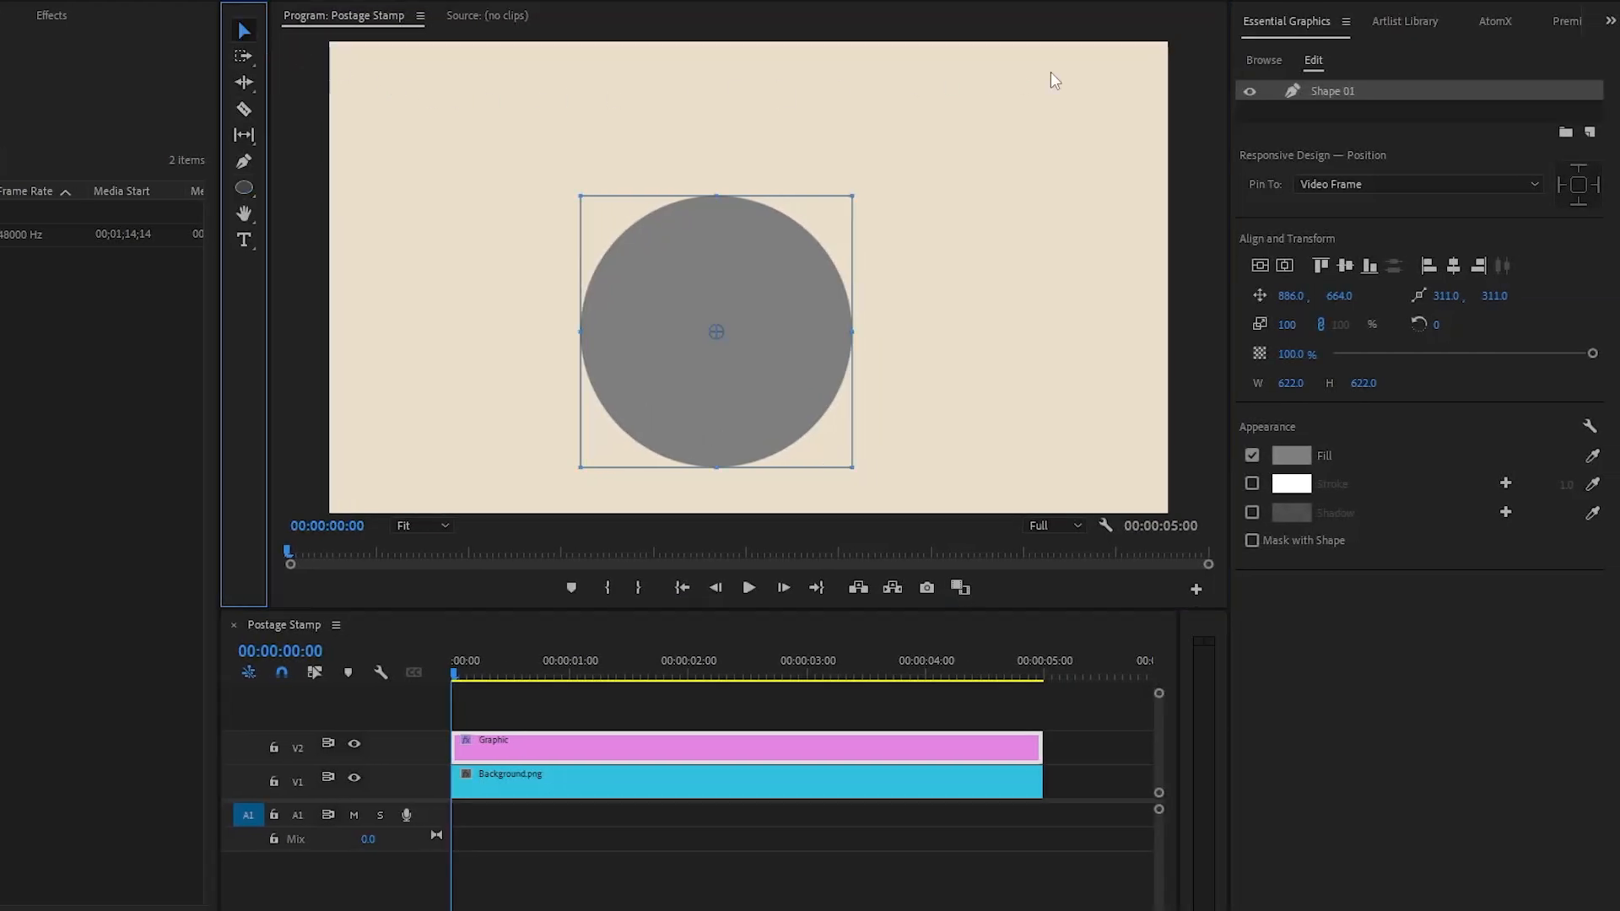
Center the circle vertically and horizontally in the video frame.
{"action": "left_click", "coordinate": [1300, 24]}
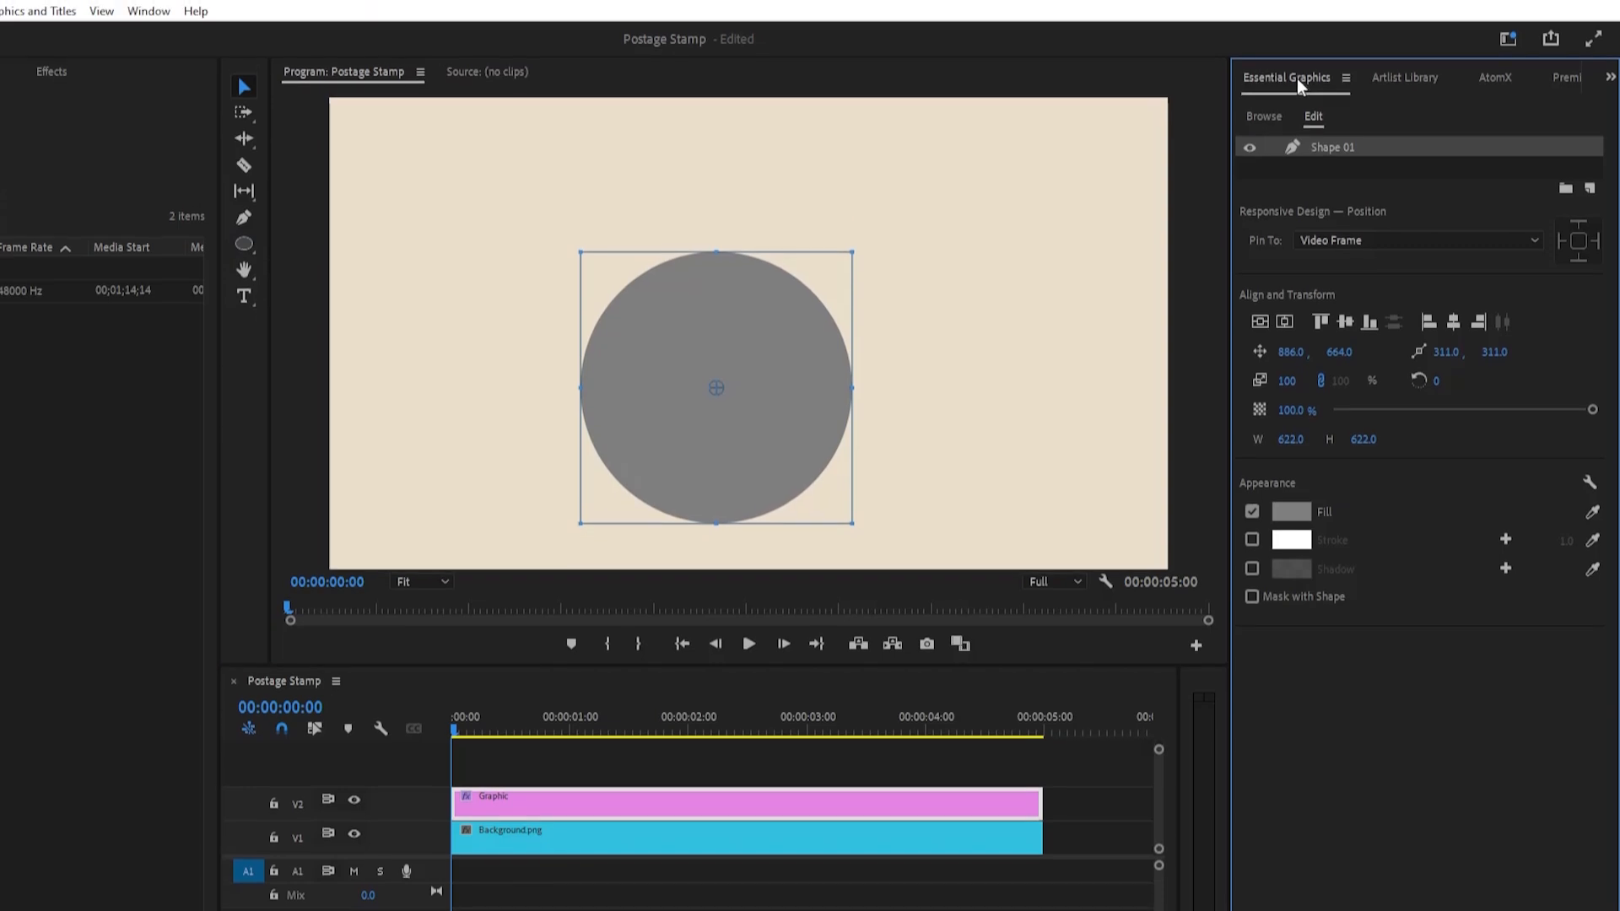
{"action": "left_click", "coordinate": [146, 13]}
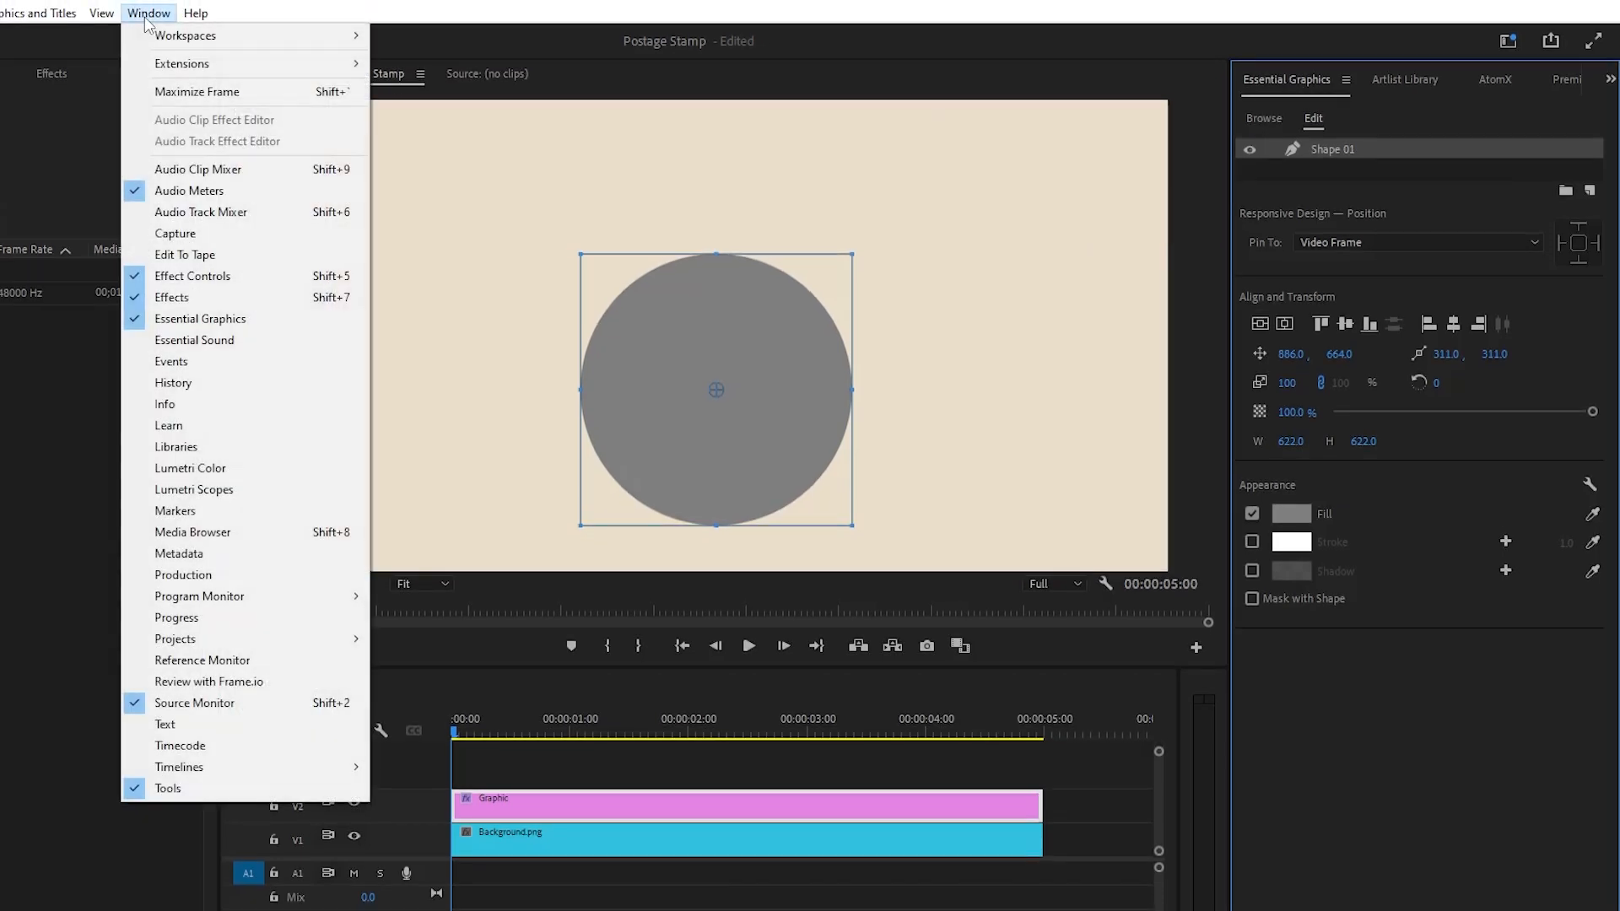
{"action": "left_click", "coordinate": [241, 320]}
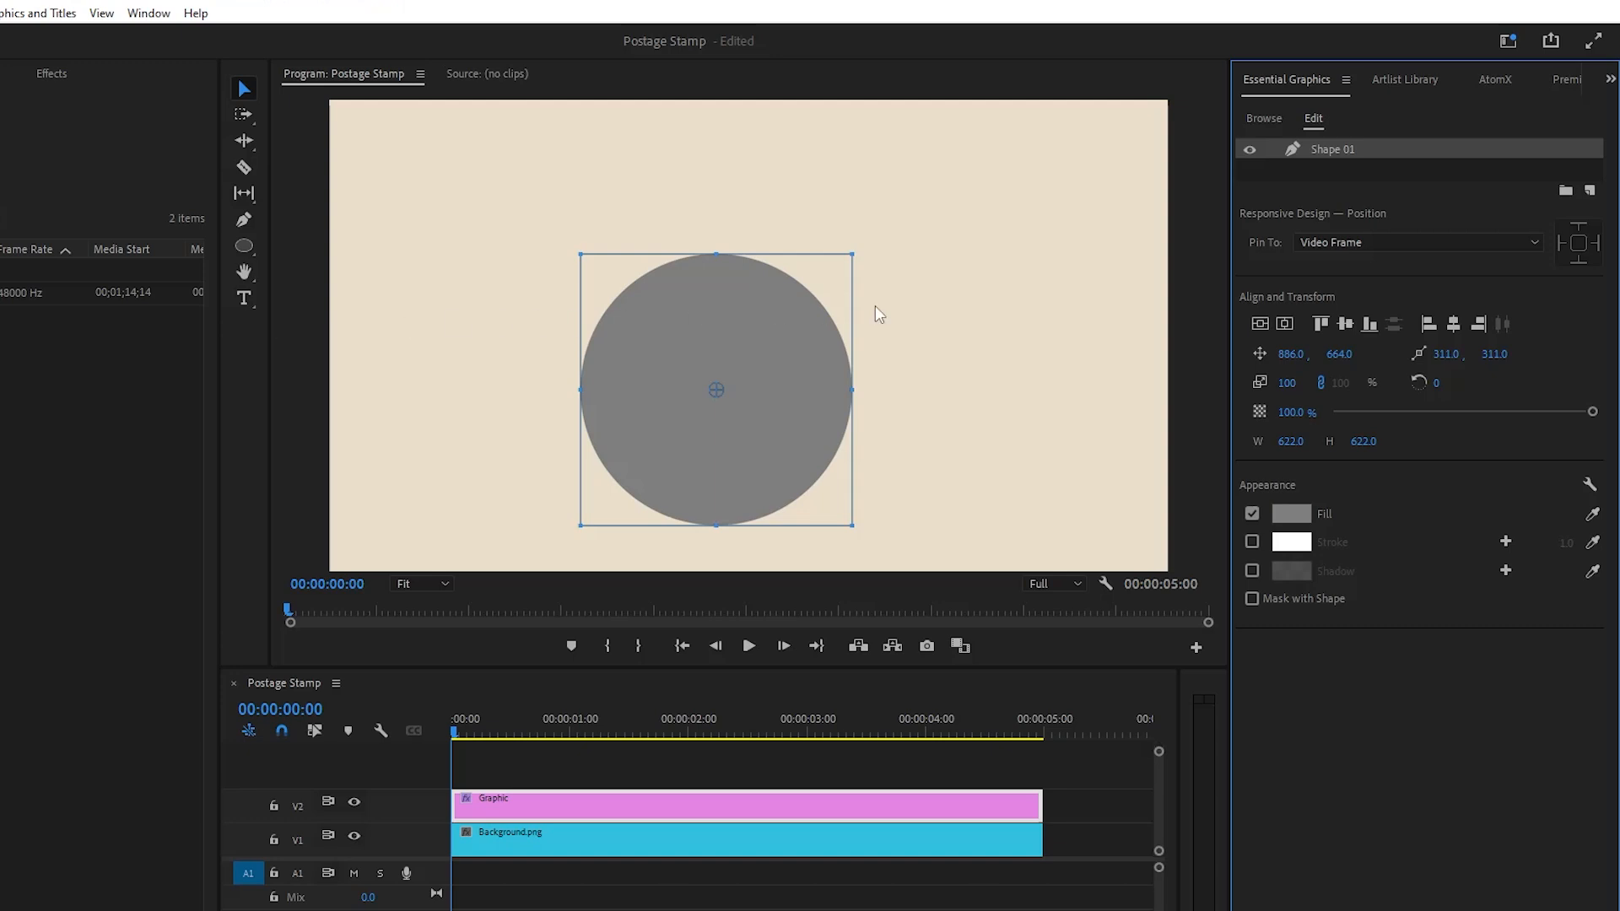
{"action": "left_click", "coordinate": [1260, 326]}
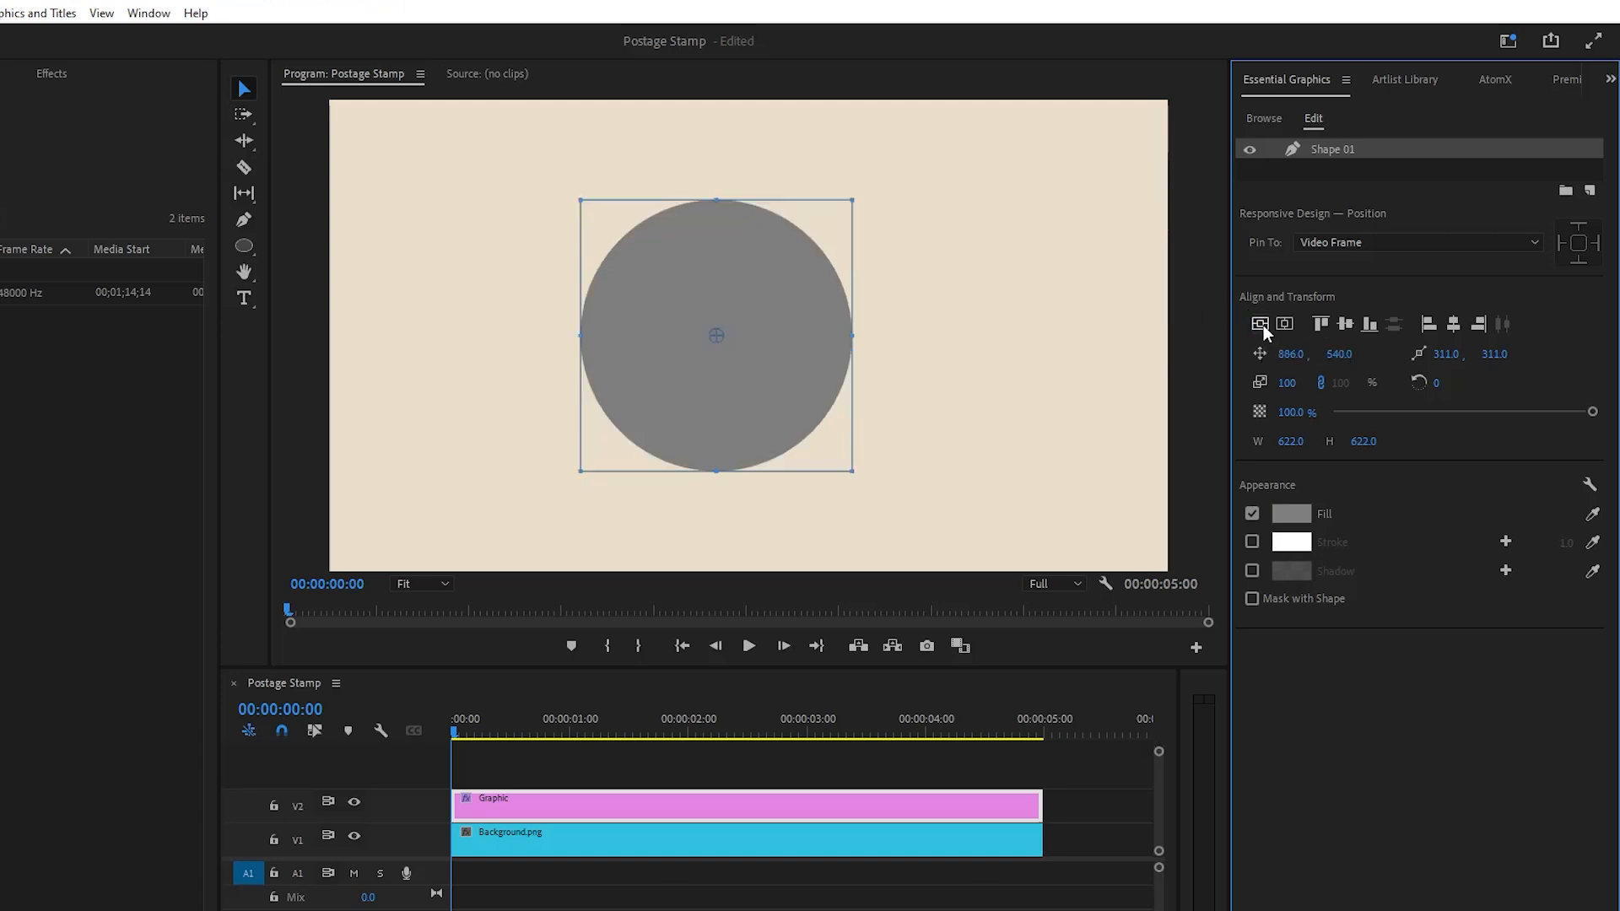
{"action": "left_click", "coordinate": [1284, 326]}
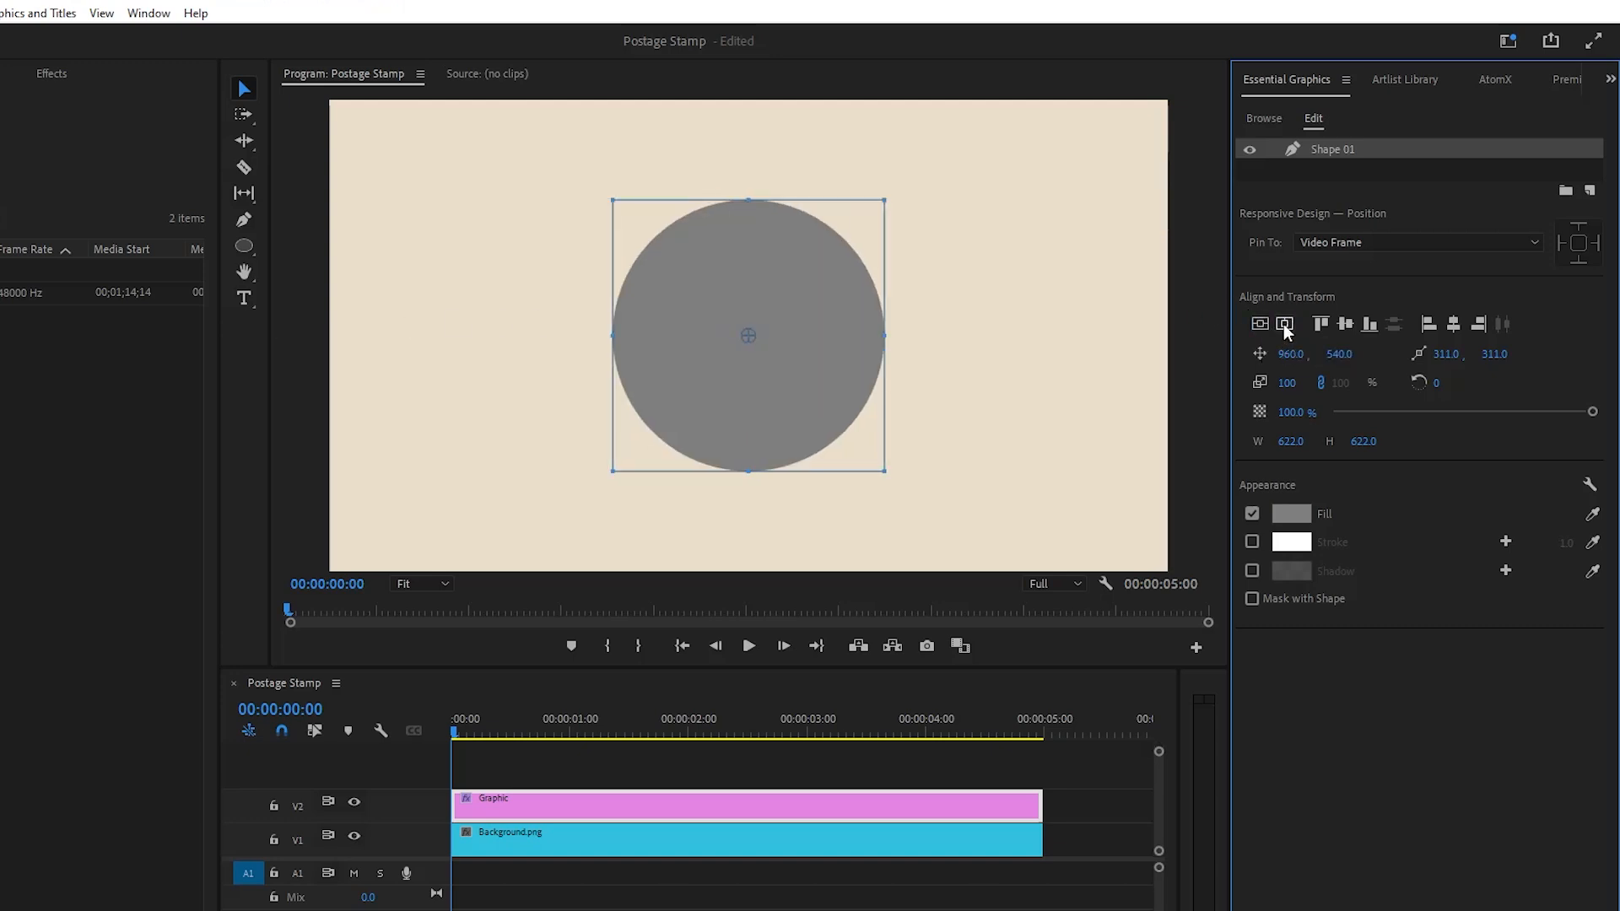
Turn off the circle's fill and give it a stroke 35 wide.
{"action": "left_click", "coordinate": [1252, 514]}
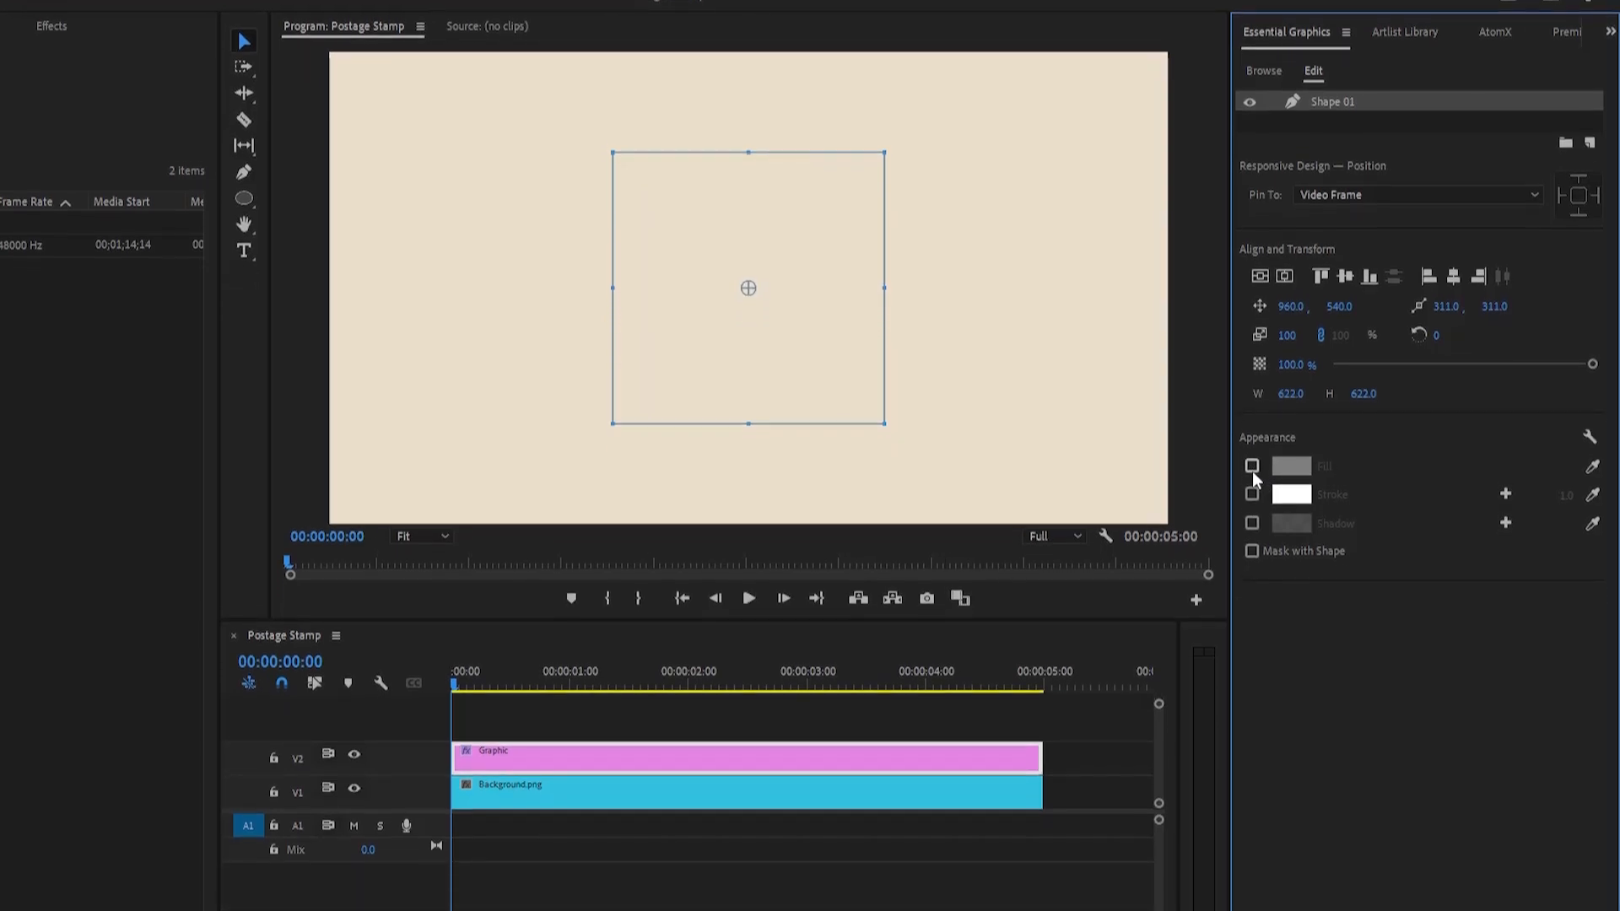
{"action": "left_click", "coordinate": [1253, 494]}
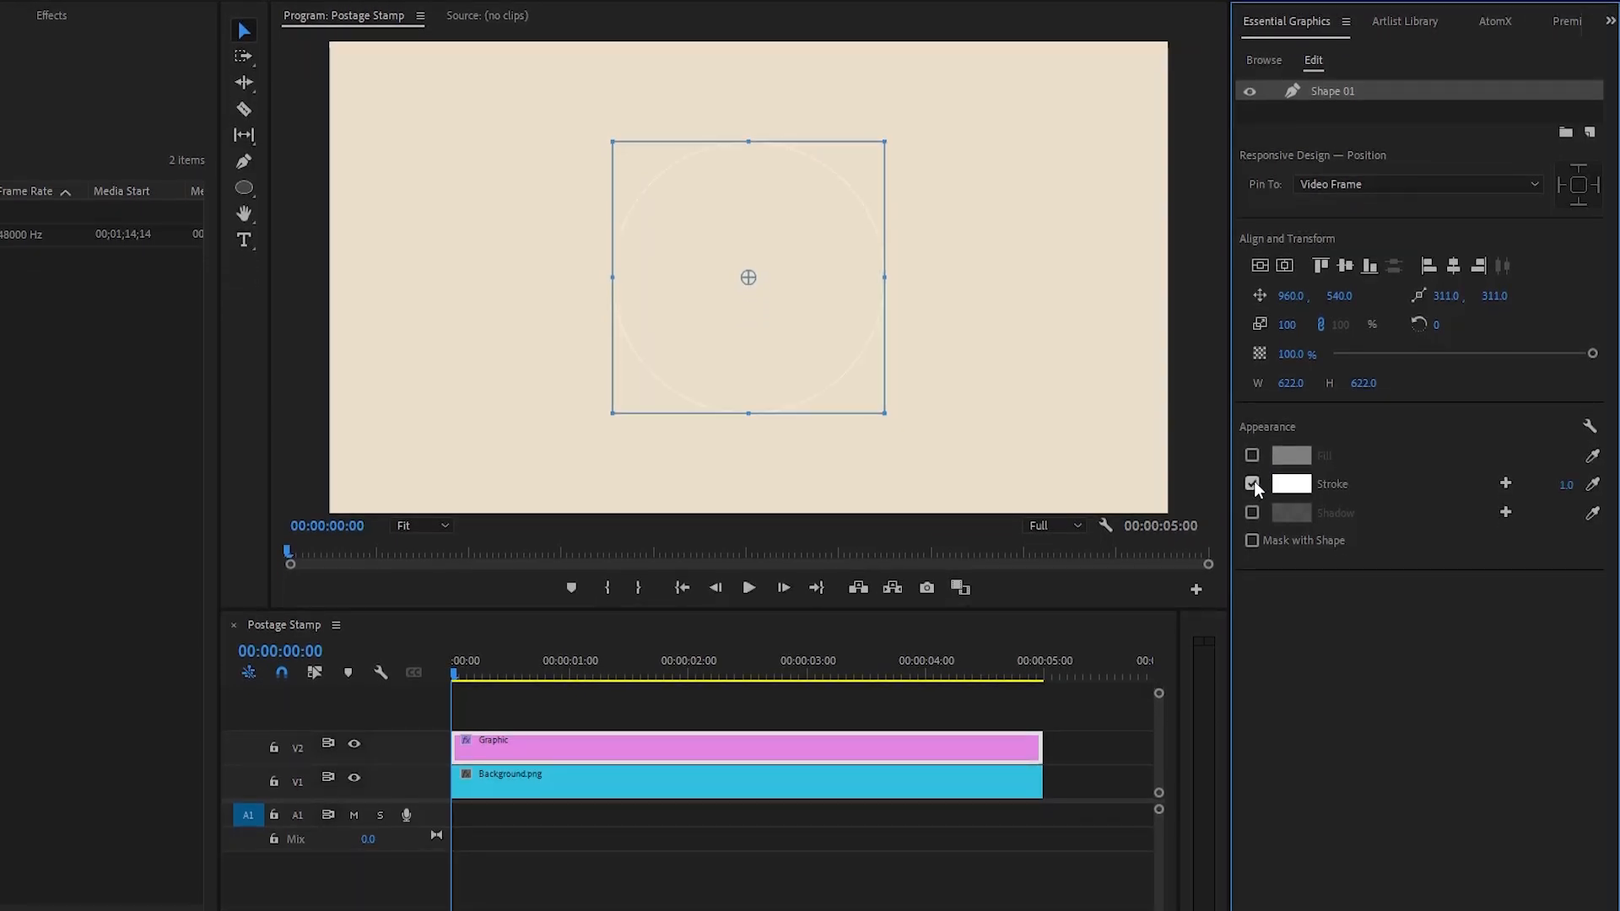
{"action": "left_click", "coordinate": [1565, 485]}
{"action": "type", "text": "35"}
{"action": "key", "text": "Return"}
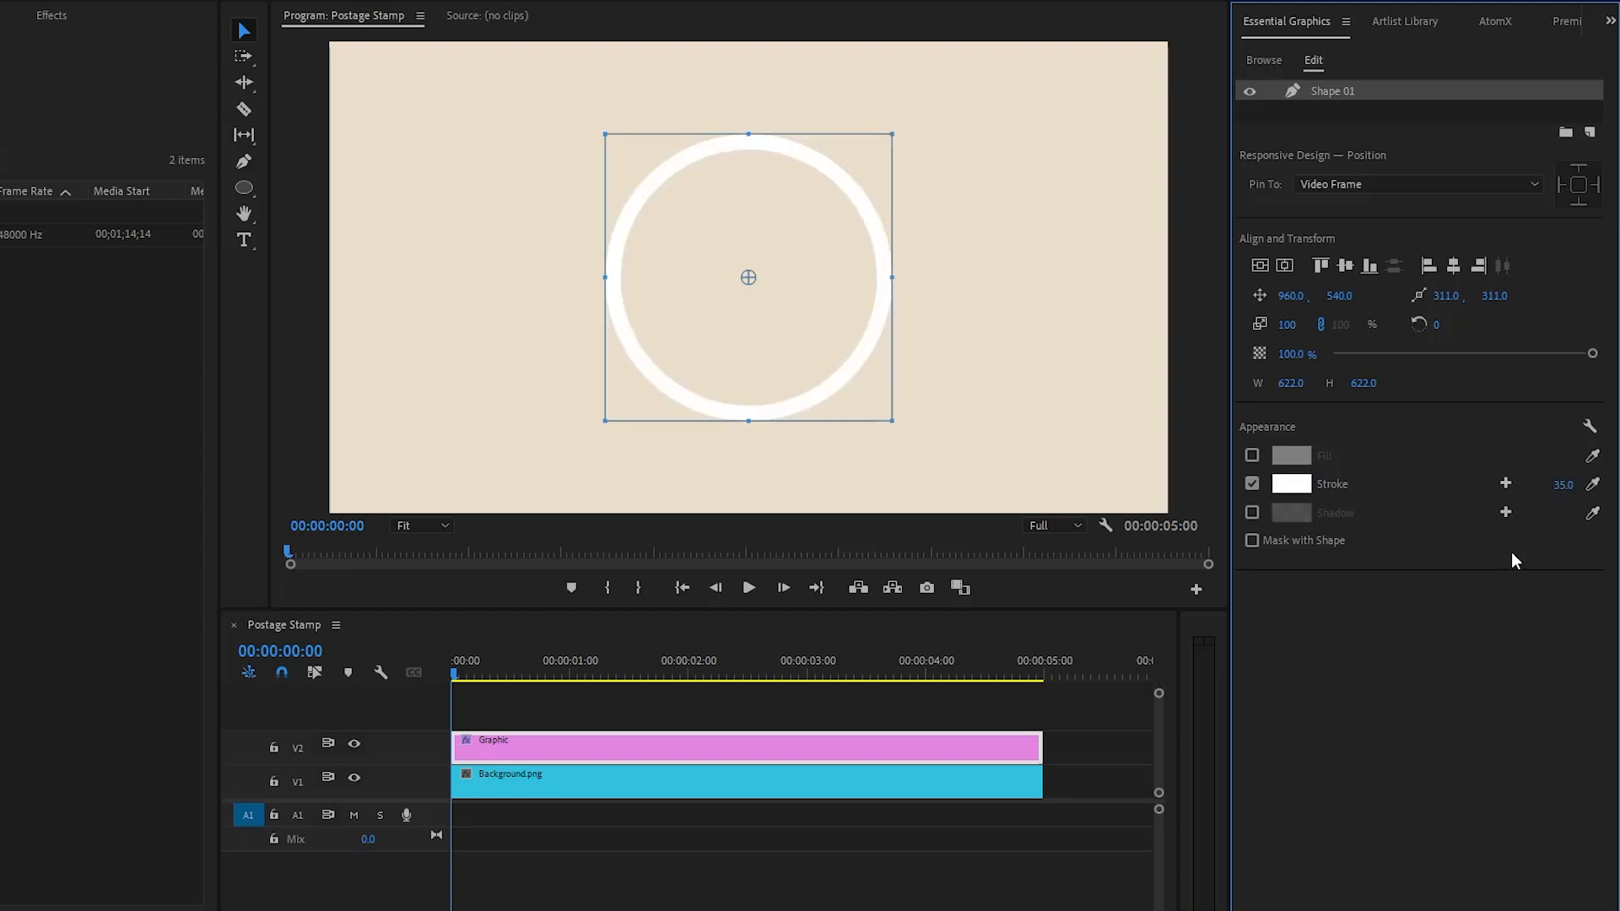
Set the circle's stroke color to #1A1A1A.
{"action": "left_click", "coordinate": [1292, 484]}
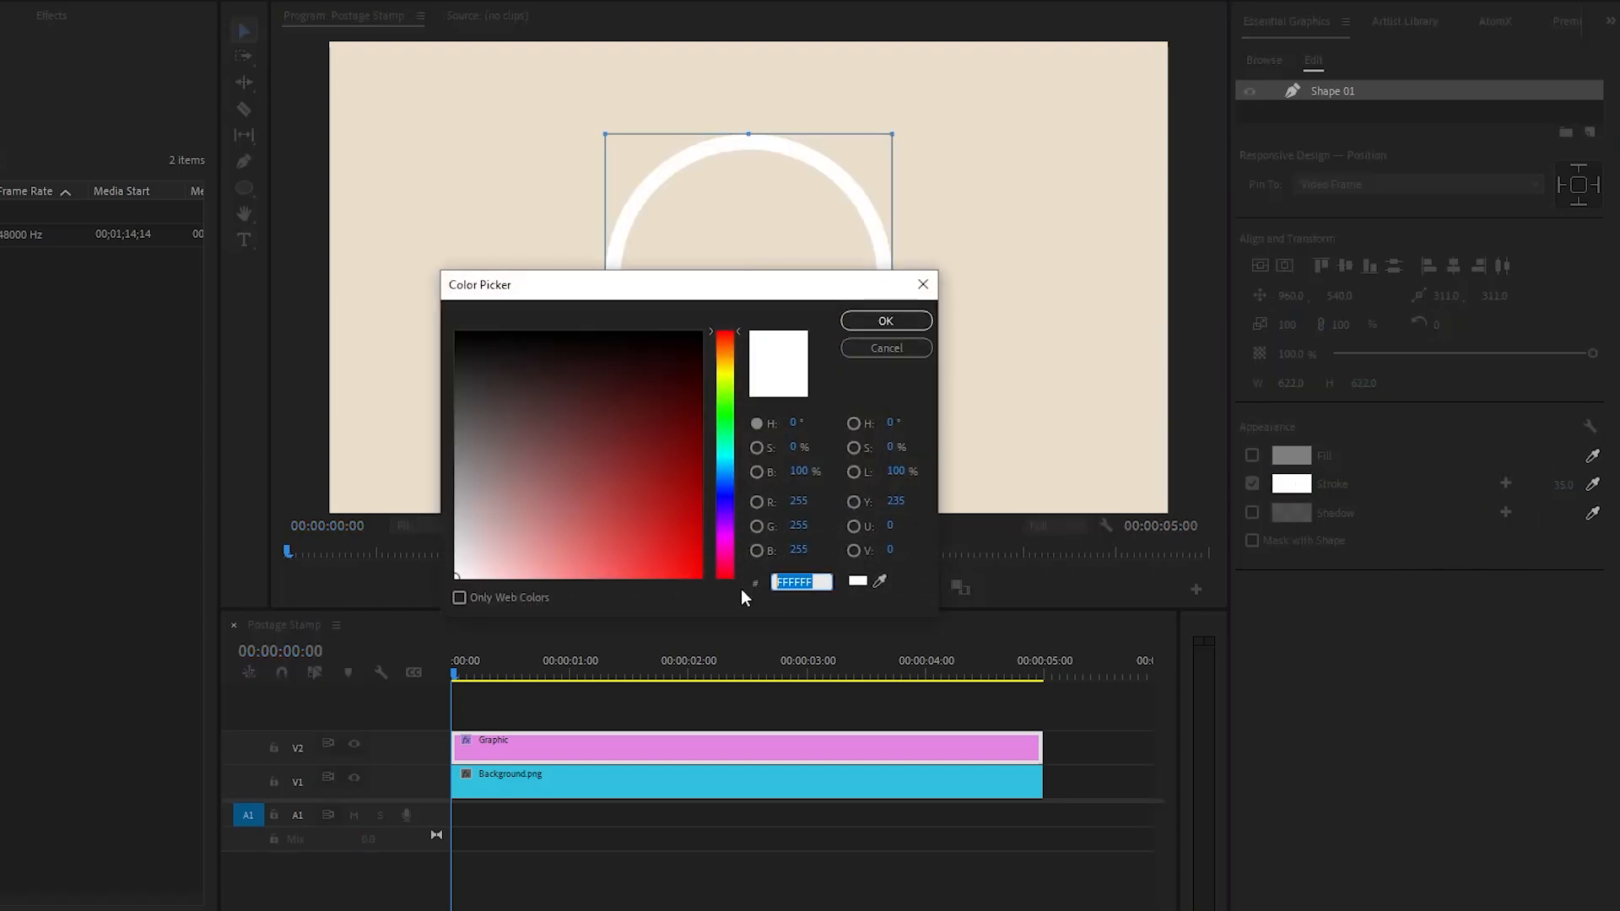
{"action": "type", "text": "1A1A1A"}
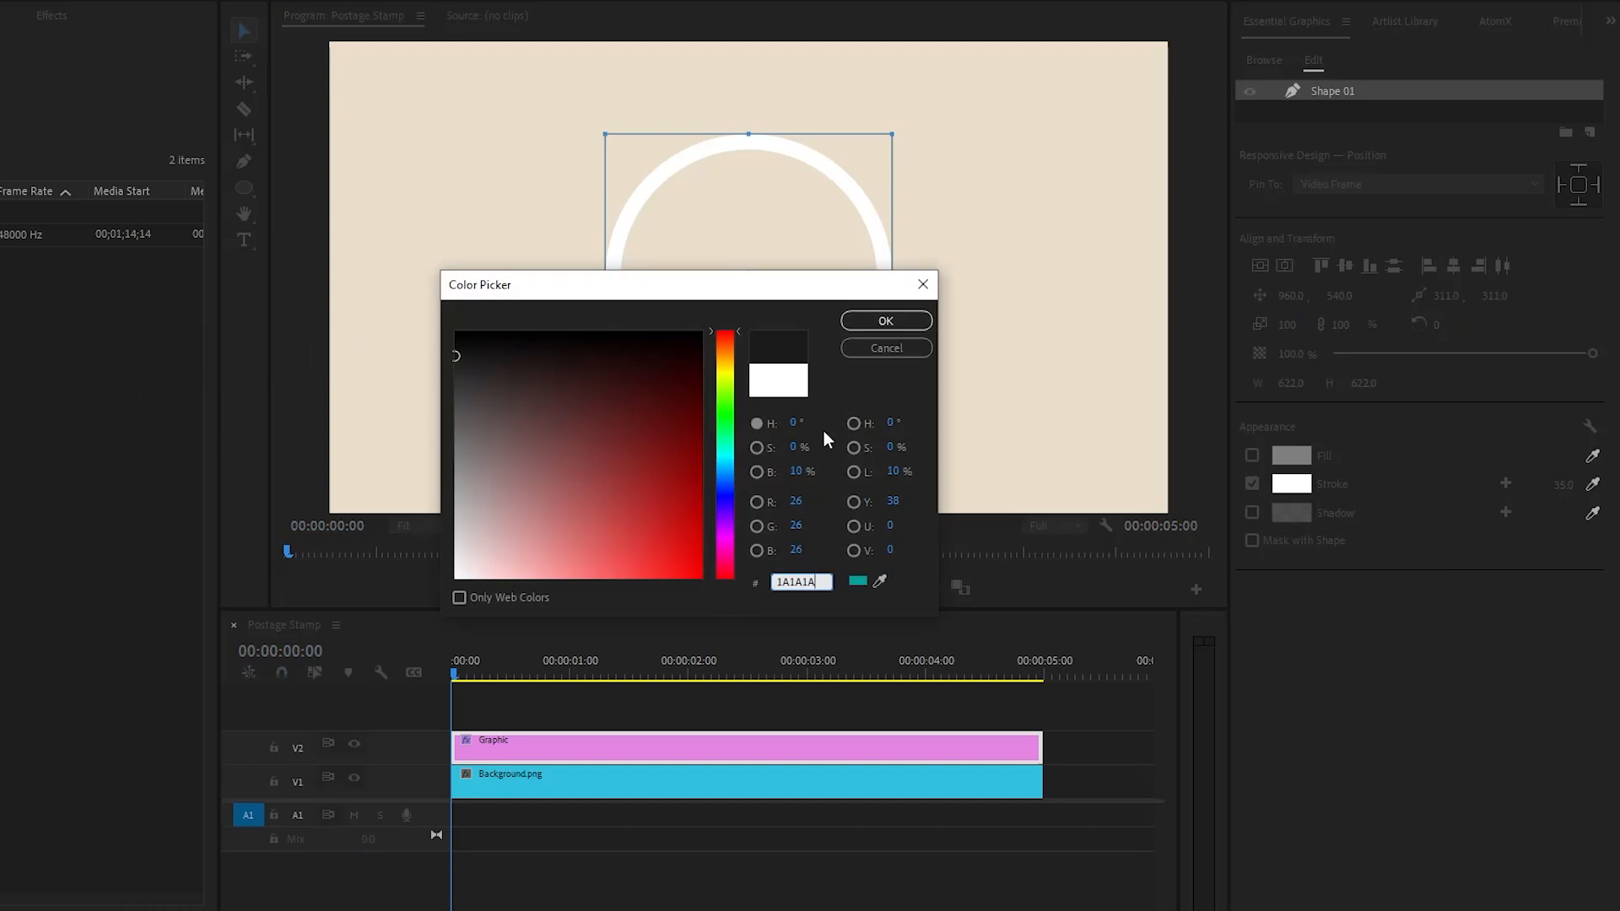
{"action": "left_click", "coordinate": [874, 323]}
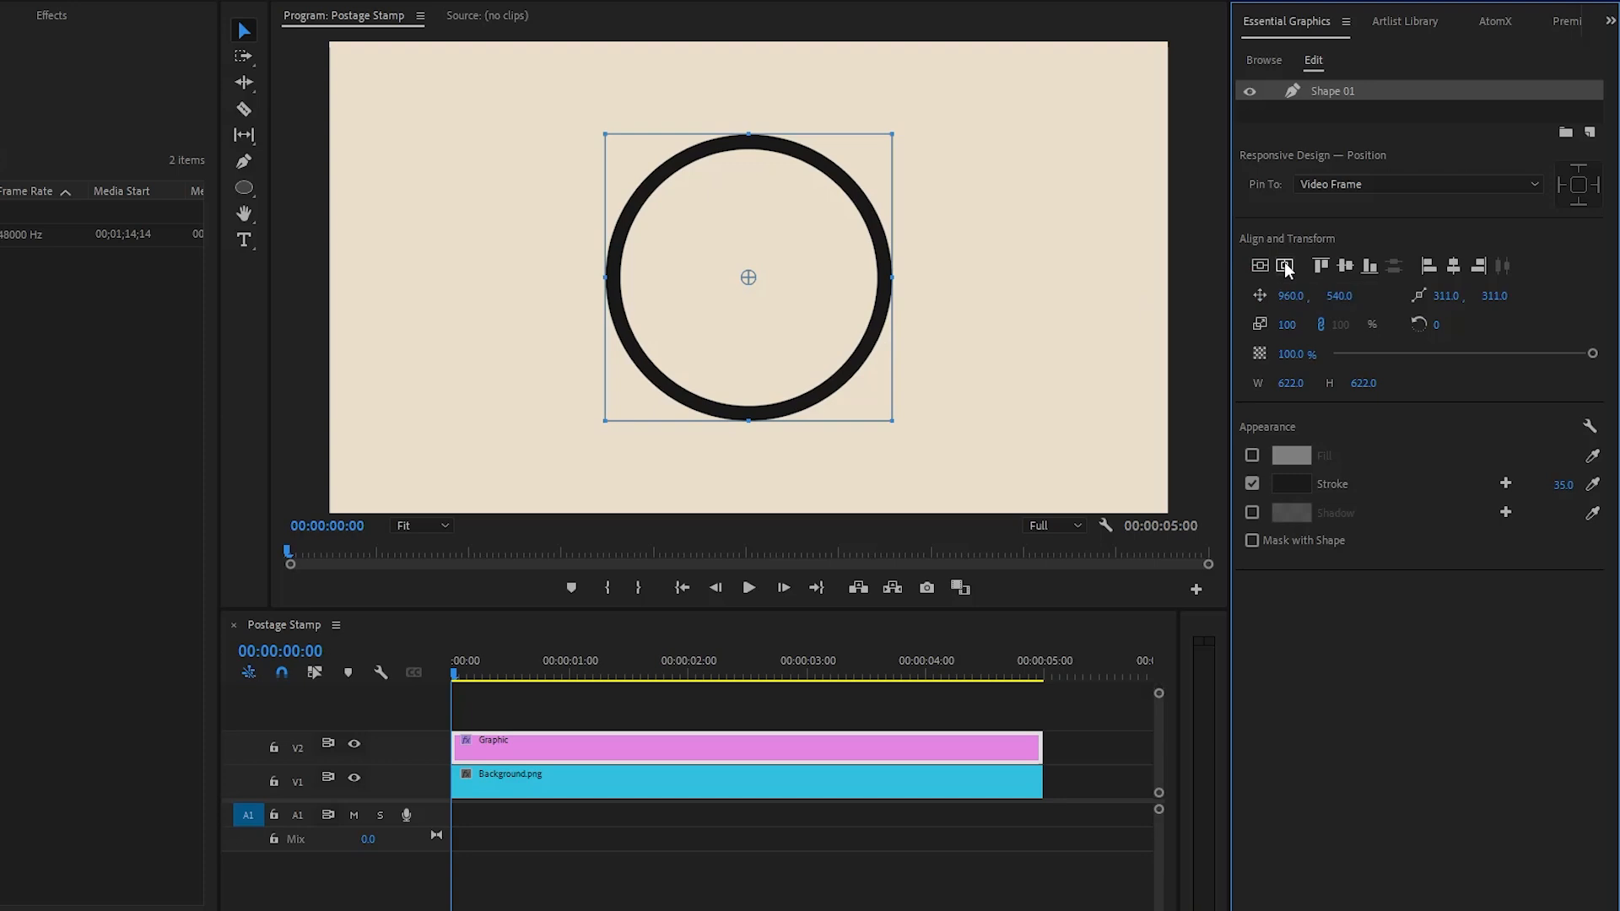
Rename the circle's shape layer as Circle 1.
{"action": "right_click", "coordinate": [1350, 95]}
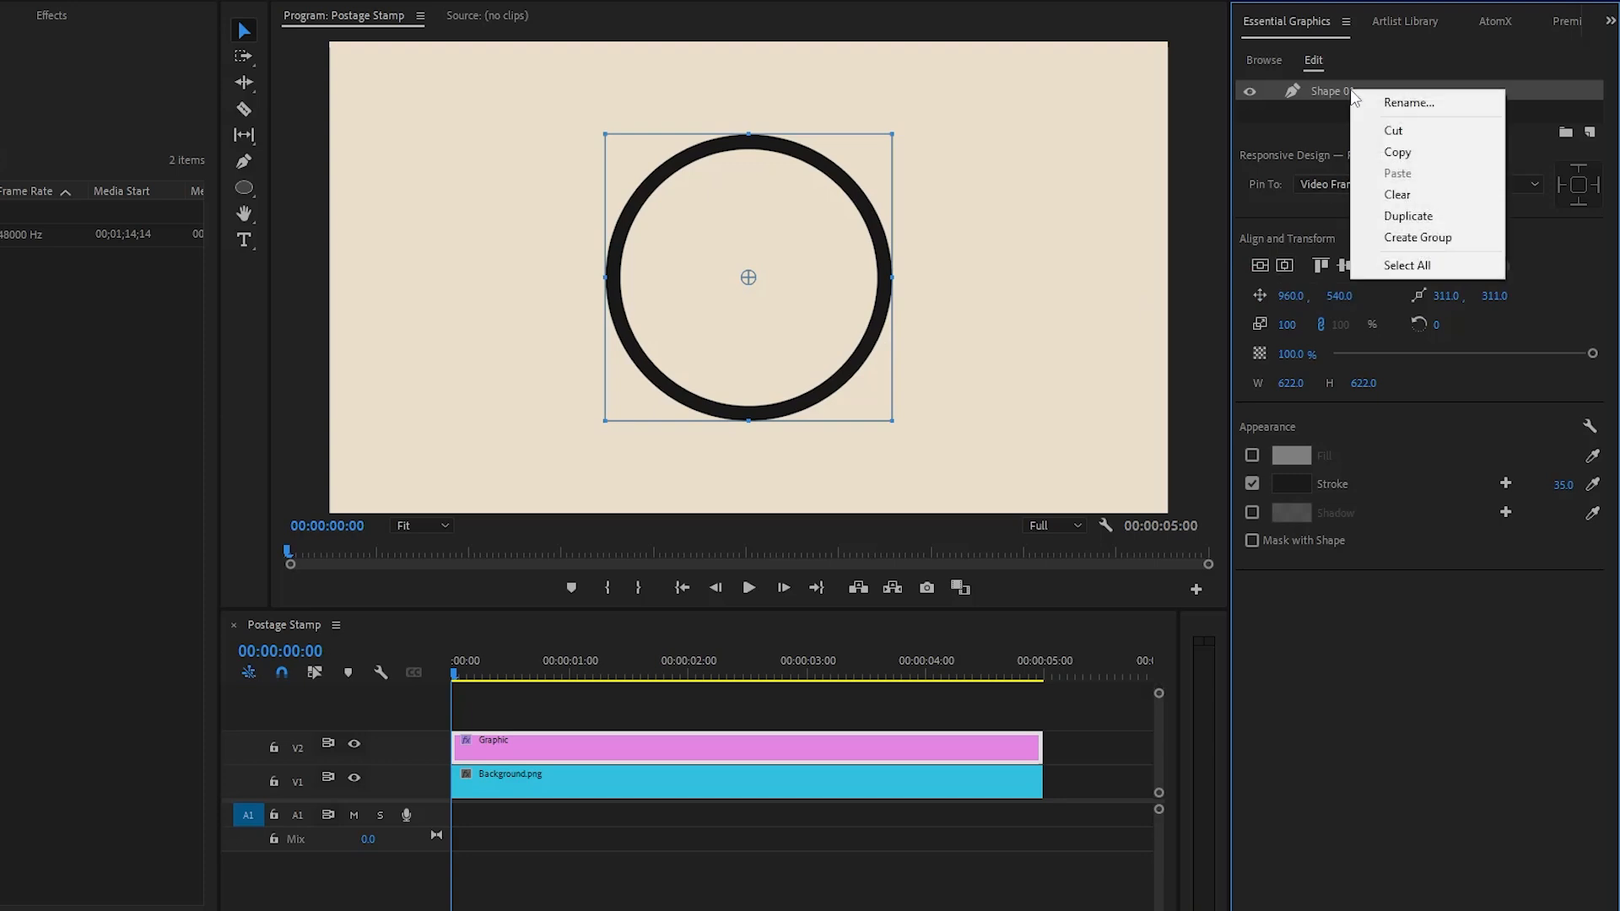
{"action": "left_click", "coordinate": [1393, 105]}
{"action": "type", "text": "Circle 1"}
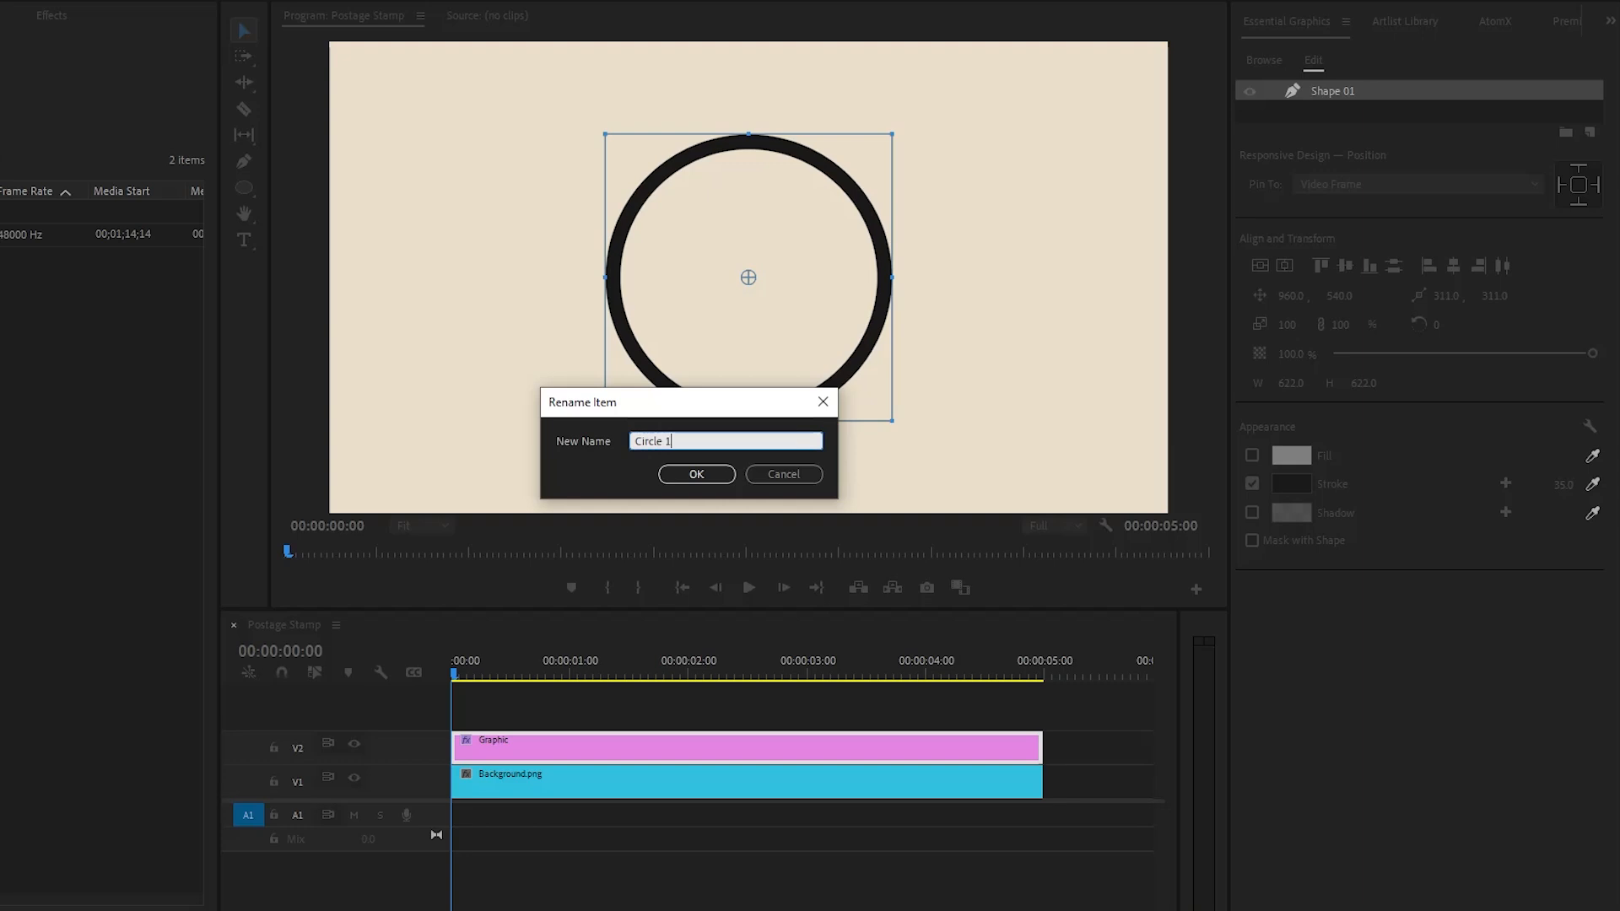
{"action": "key", "text": "Return"}
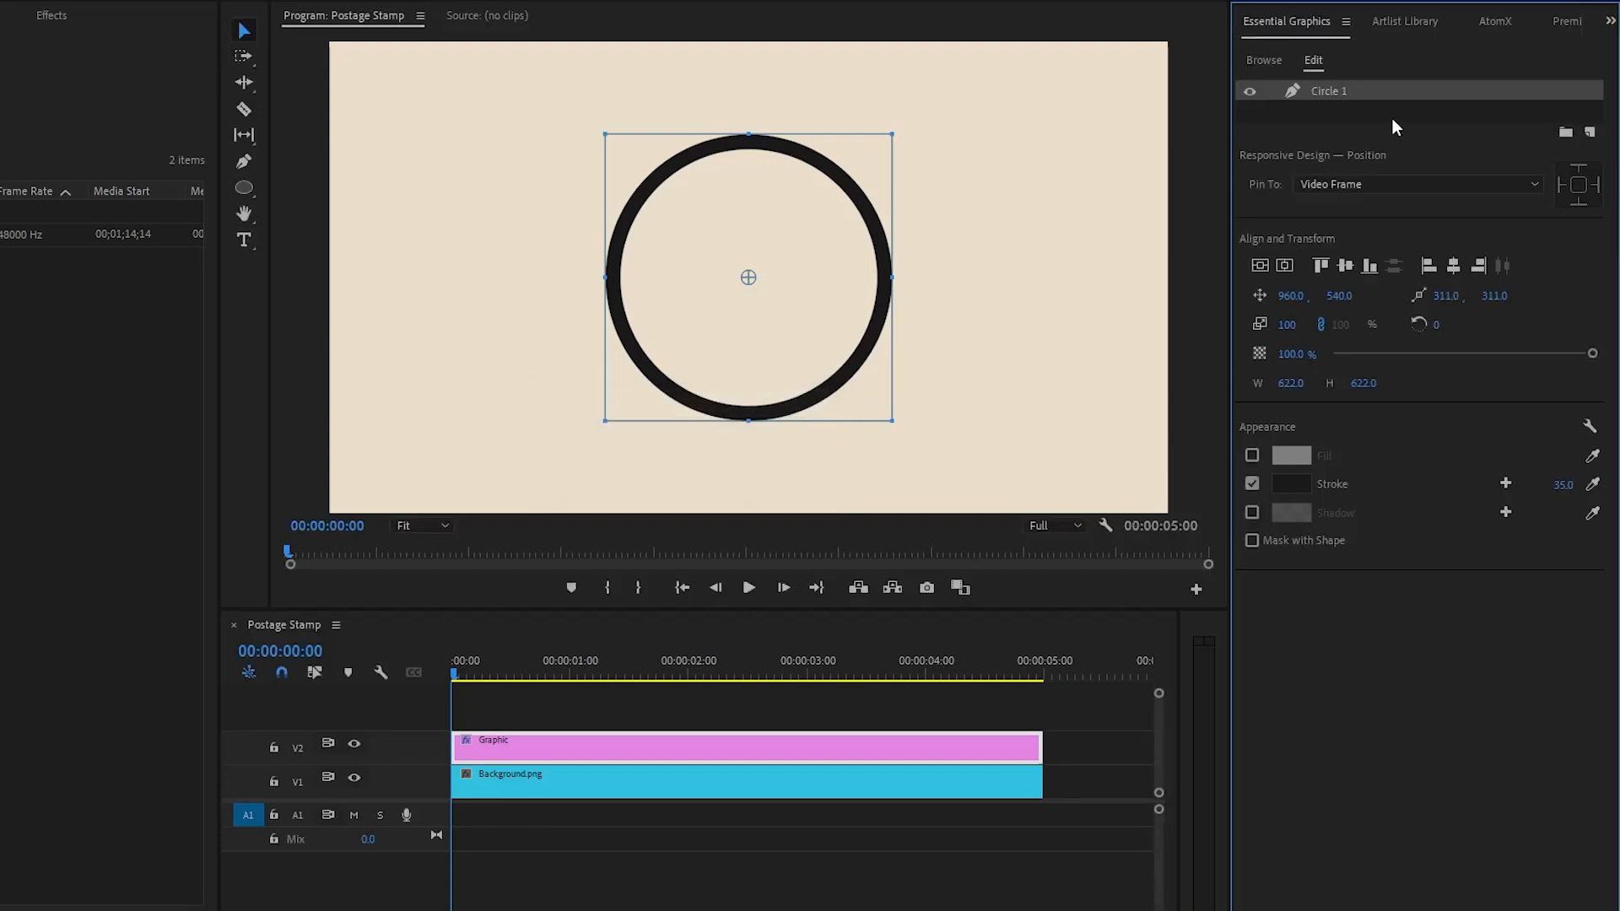
Duplicate the Circle 1 layer and name the copy Circle 2.
{"action": "right_click", "coordinate": [1350, 91]}
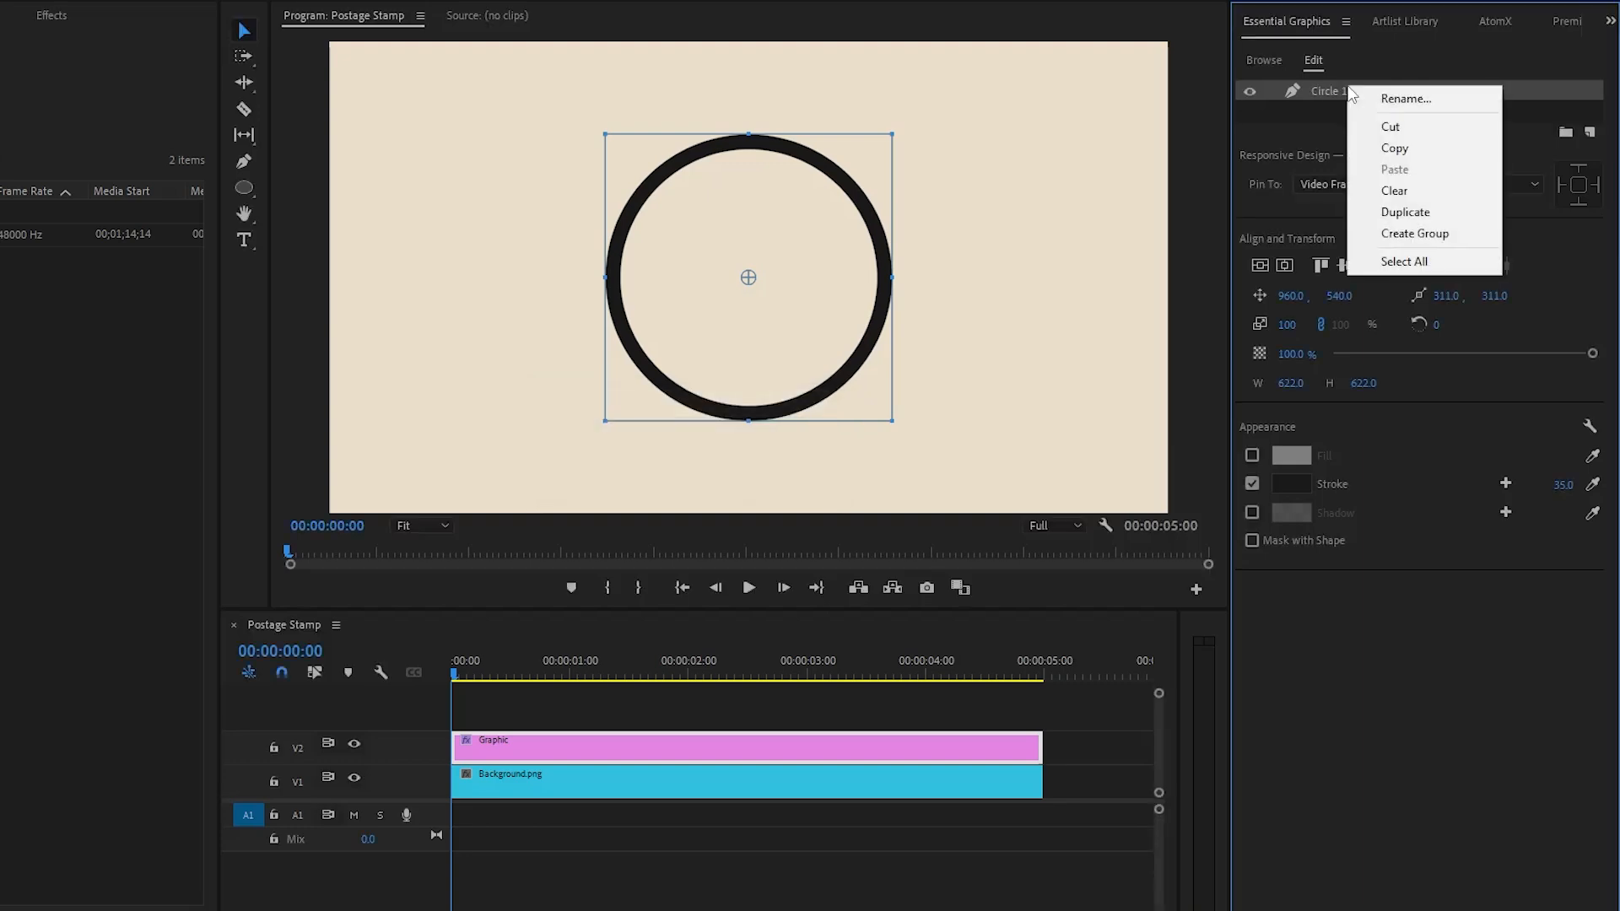
{"action": "left_click", "coordinate": [1383, 211]}
{"action": "double_click", "coordinate": [1343, 91]}
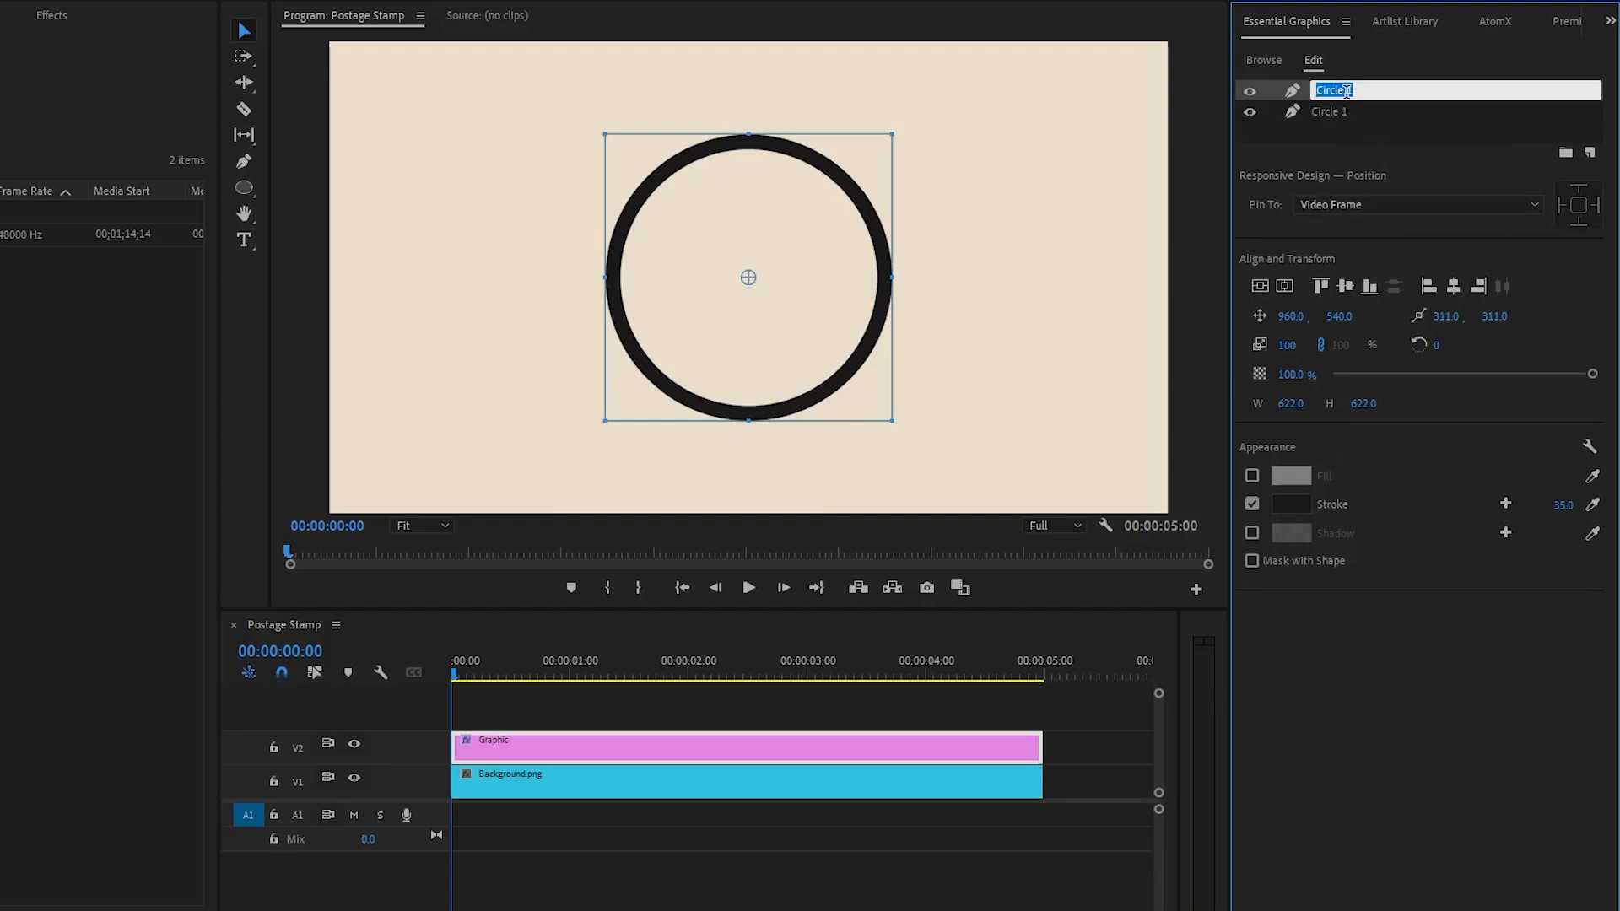
{"action": "double_click", "coordinate": [1365, 91]}
{"action": "type", "text": "2"}
{"action": "left_click", "coordinate": [1372, 129]}
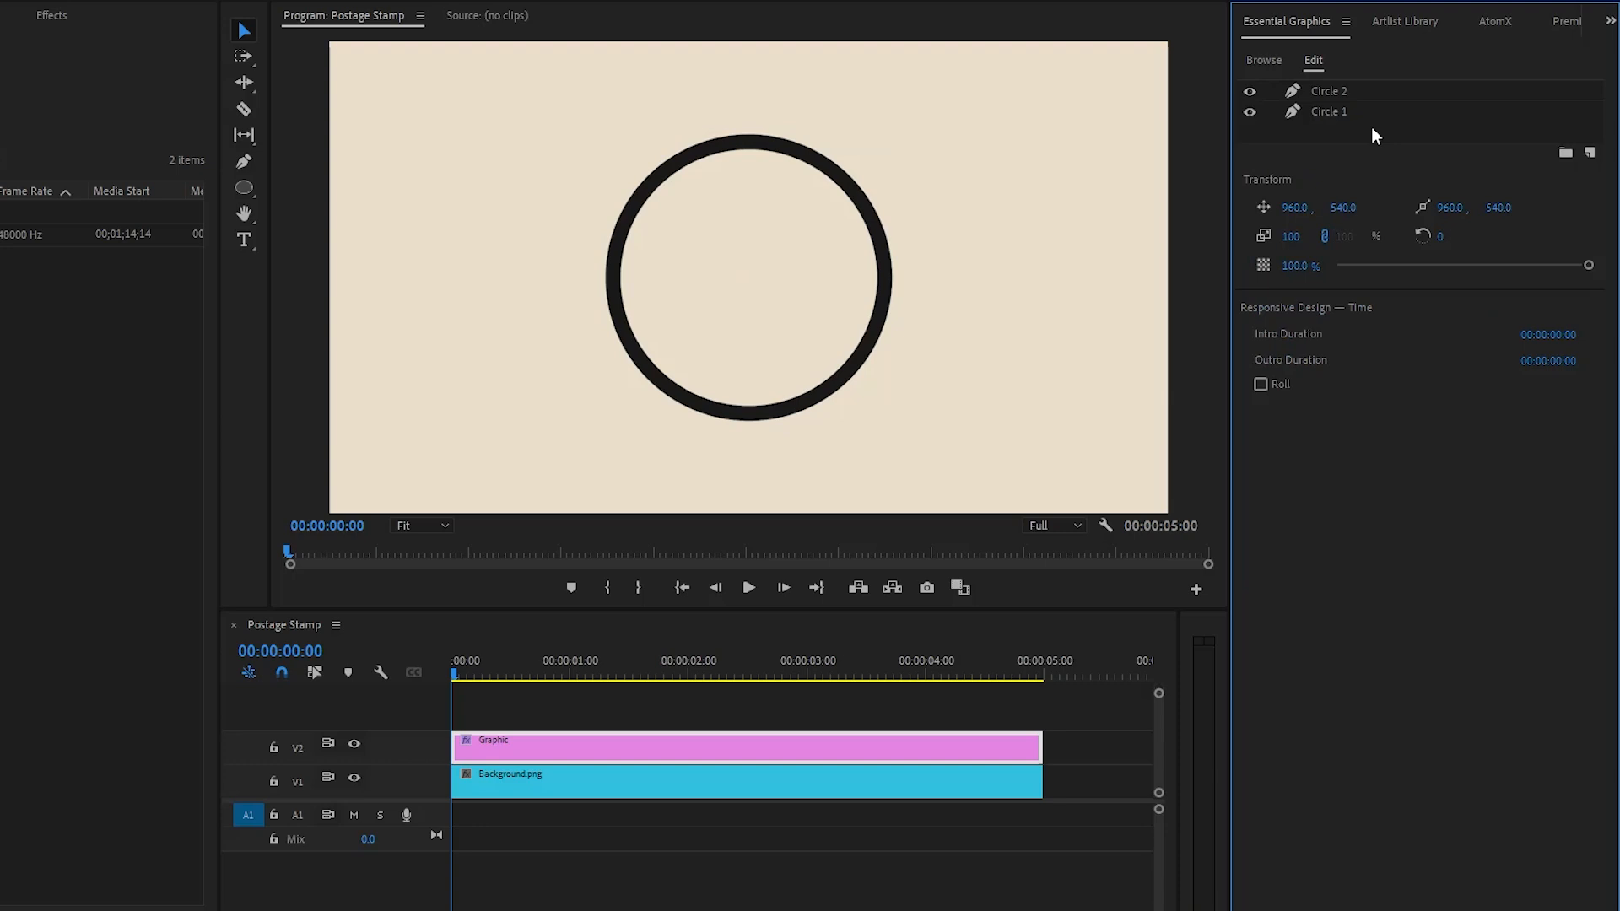
Scale the Circle 2 layer to 65% to form an inner ring.
{"action": "left_click", "coordinate": [1368, 91]}
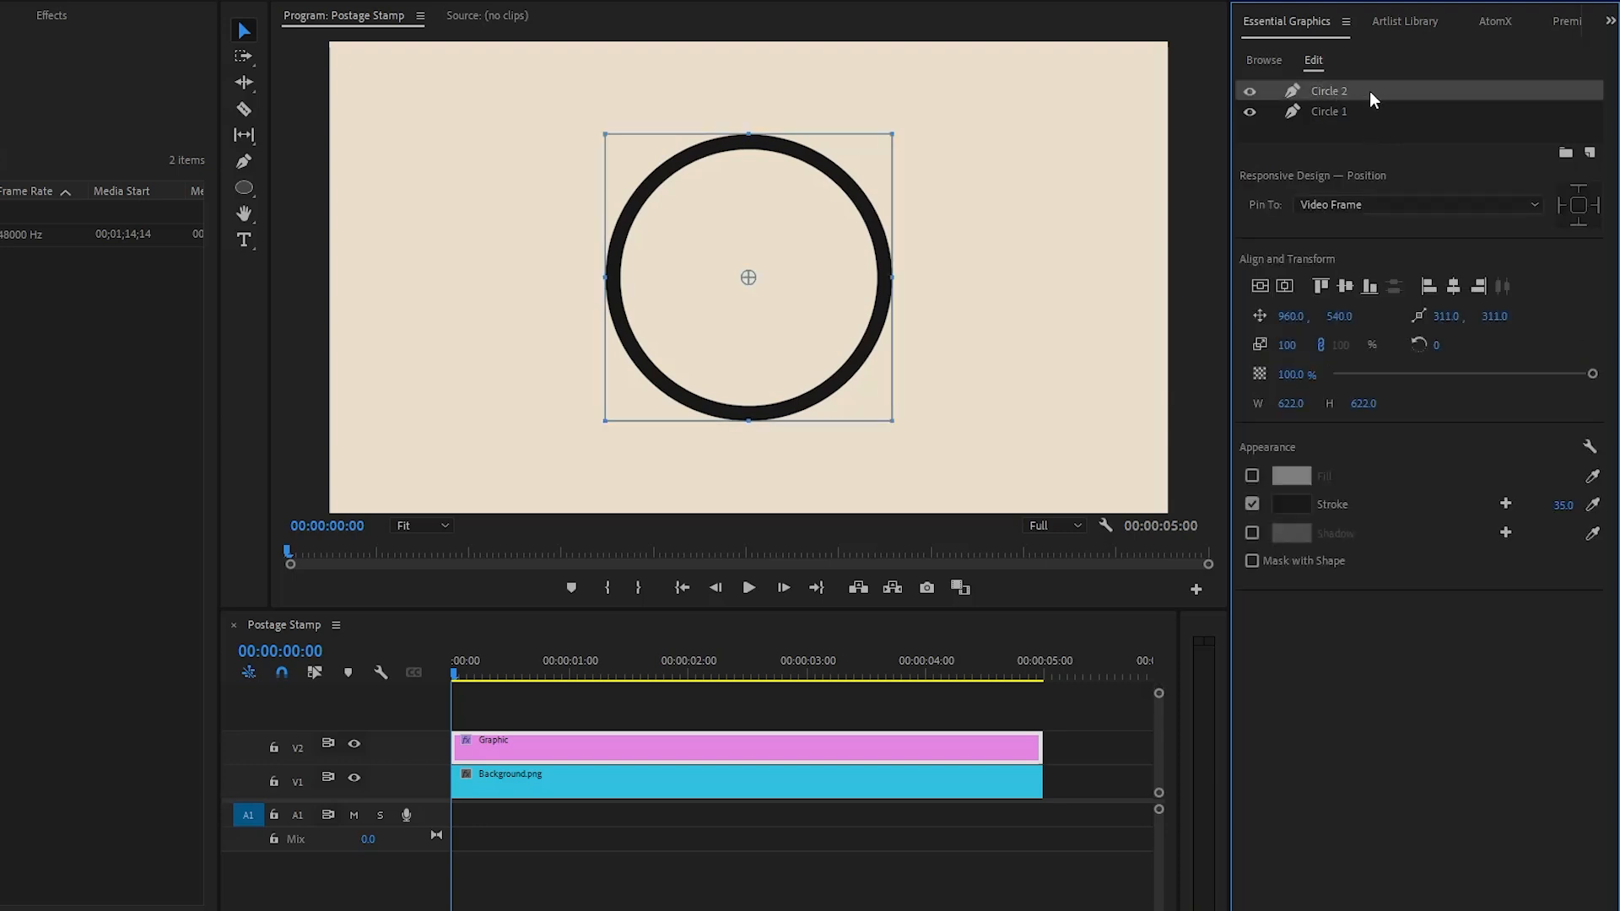
{"action": "left_click", "coordinate": [1288, 344]}
{"action": "type", "text": "65"}
{"action": "key", "text": "Return"}
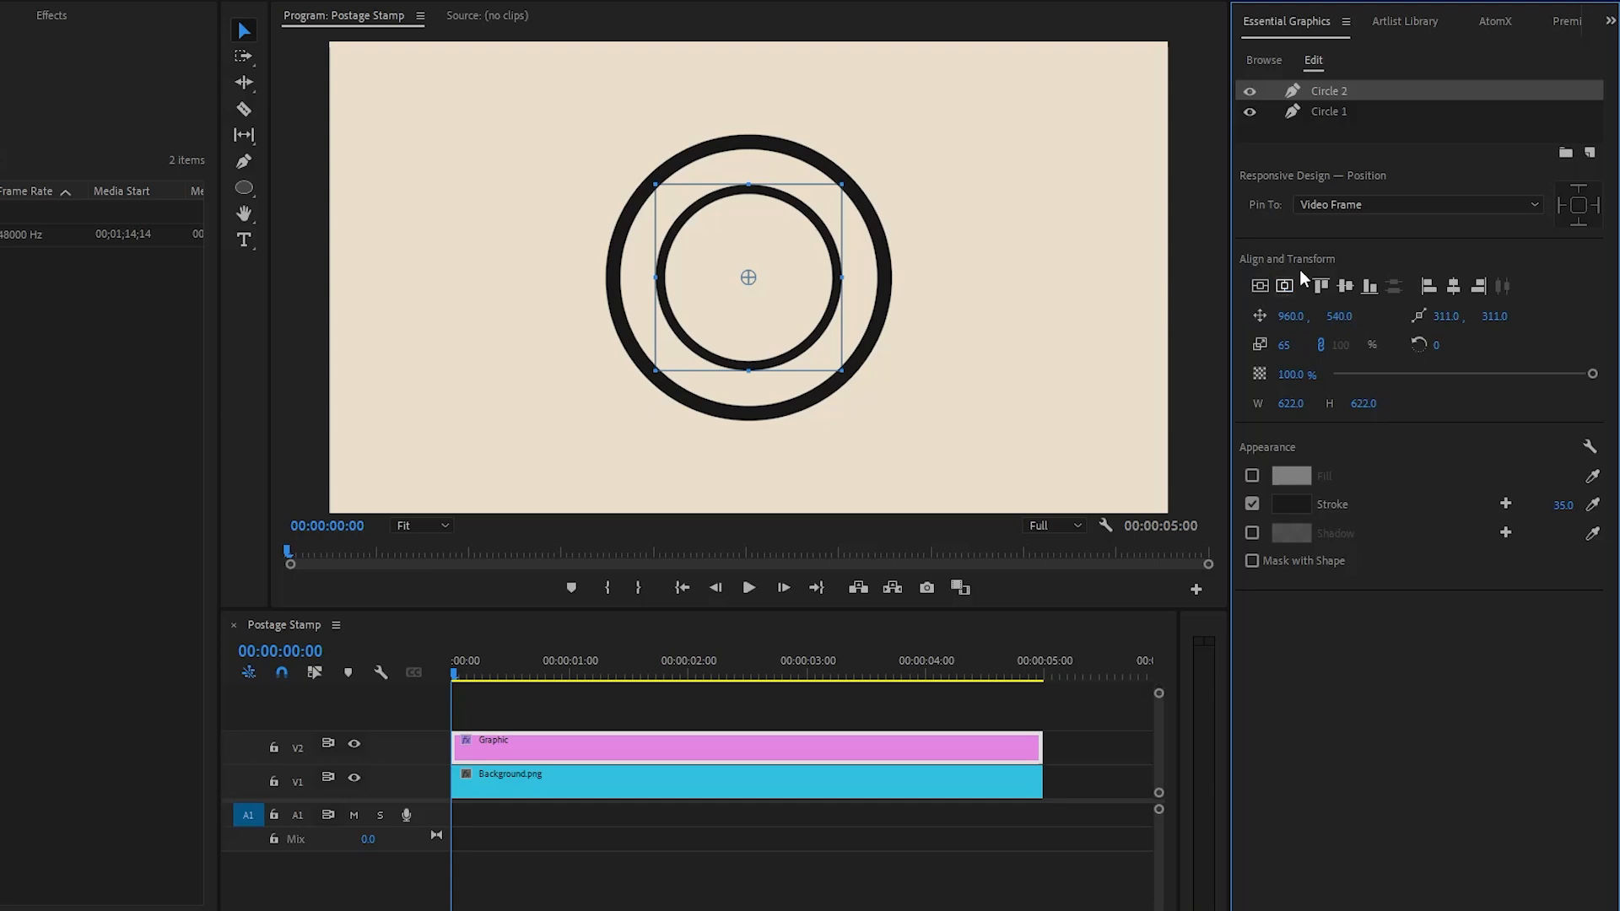
{"action": "left_click", "coordinate": [1386, 135]}
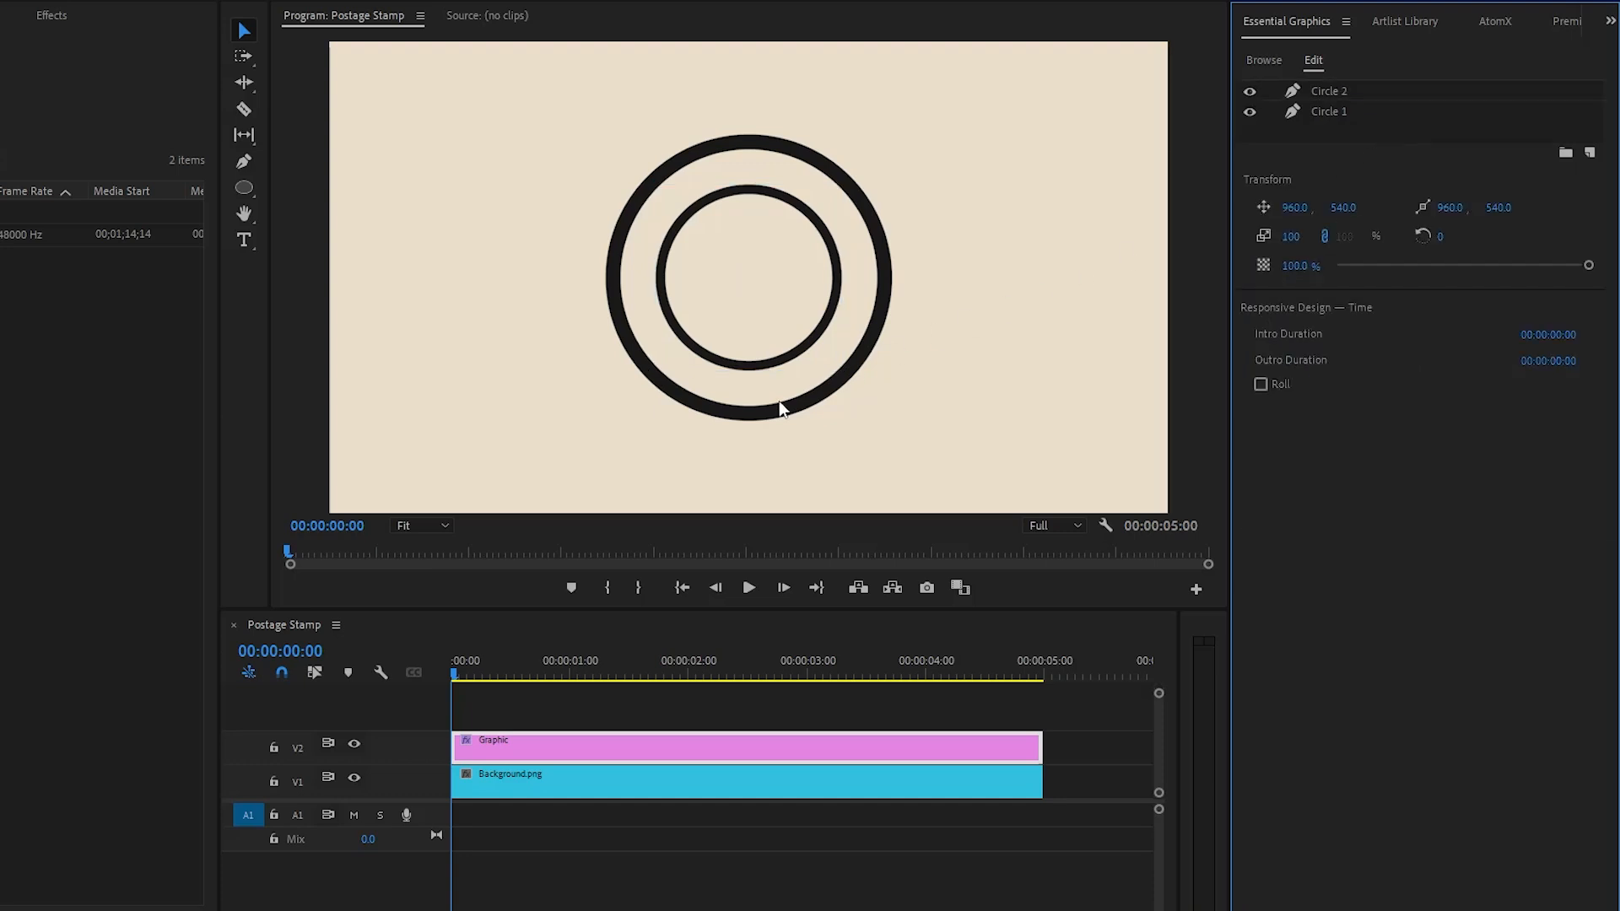
Add a new rectangle layer to the stamp graphic.
{"action": "left_click", "coordinate": [435, 527]}
{"action": "left_click", "coordinate": [422, 635]}
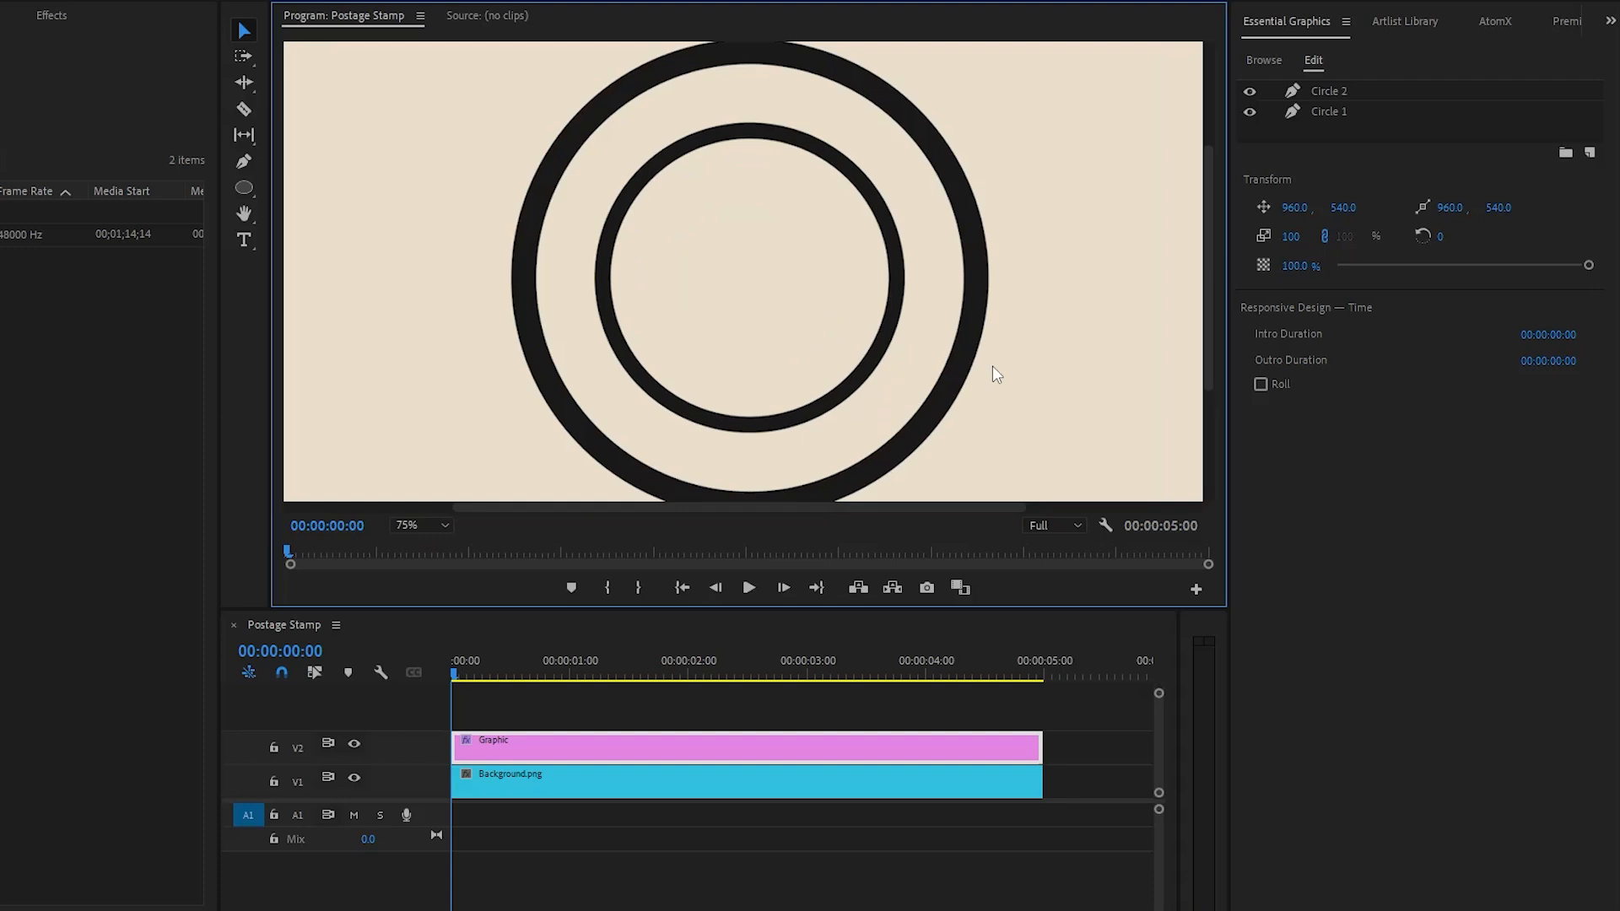
{"action": "left_click", "coordinate": [1590, 152]}
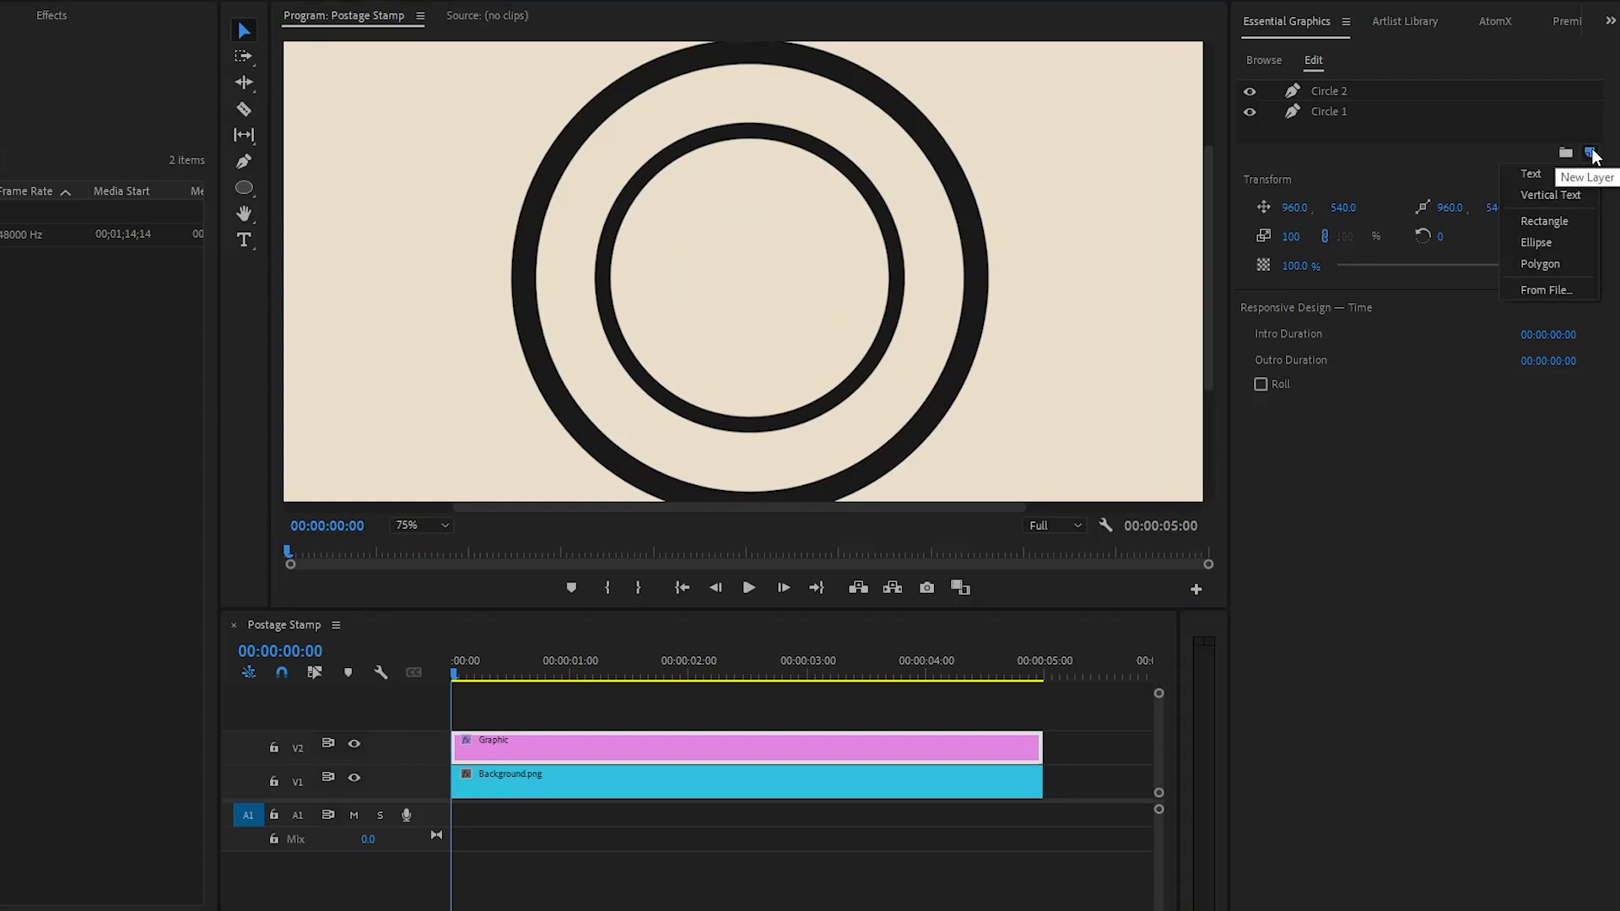
{"action": "left_click", "coordinate": [1571, 223]}
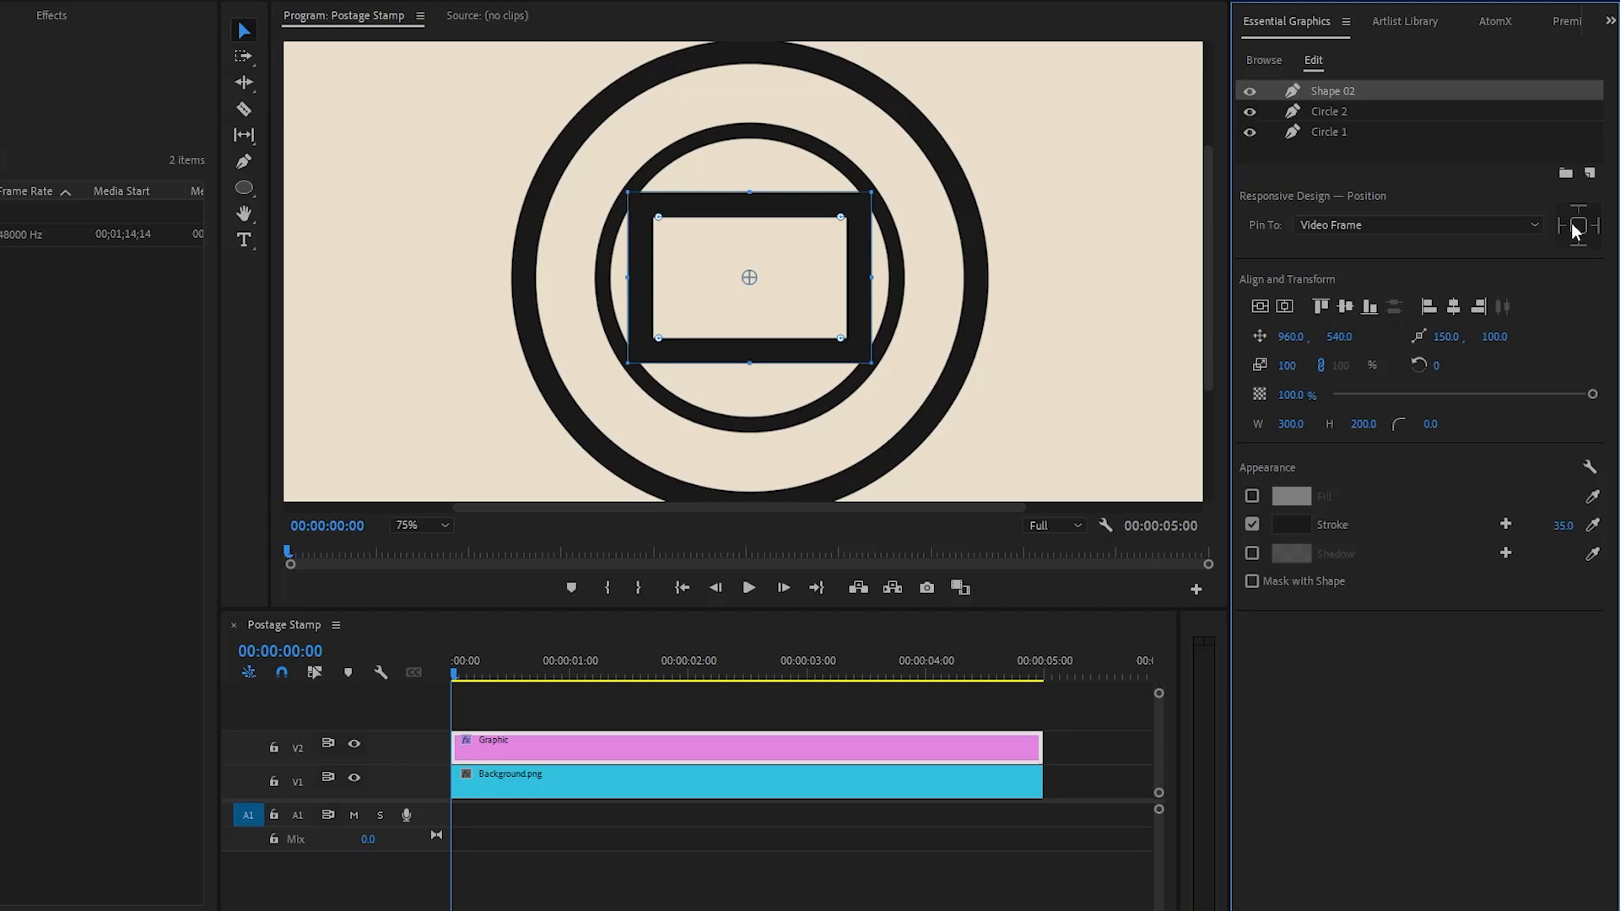
Turn off the rectangle's stroke and give it a solid #1A1A1A fill.
{"action": "left_click", "coordinate": [1253, 526]}
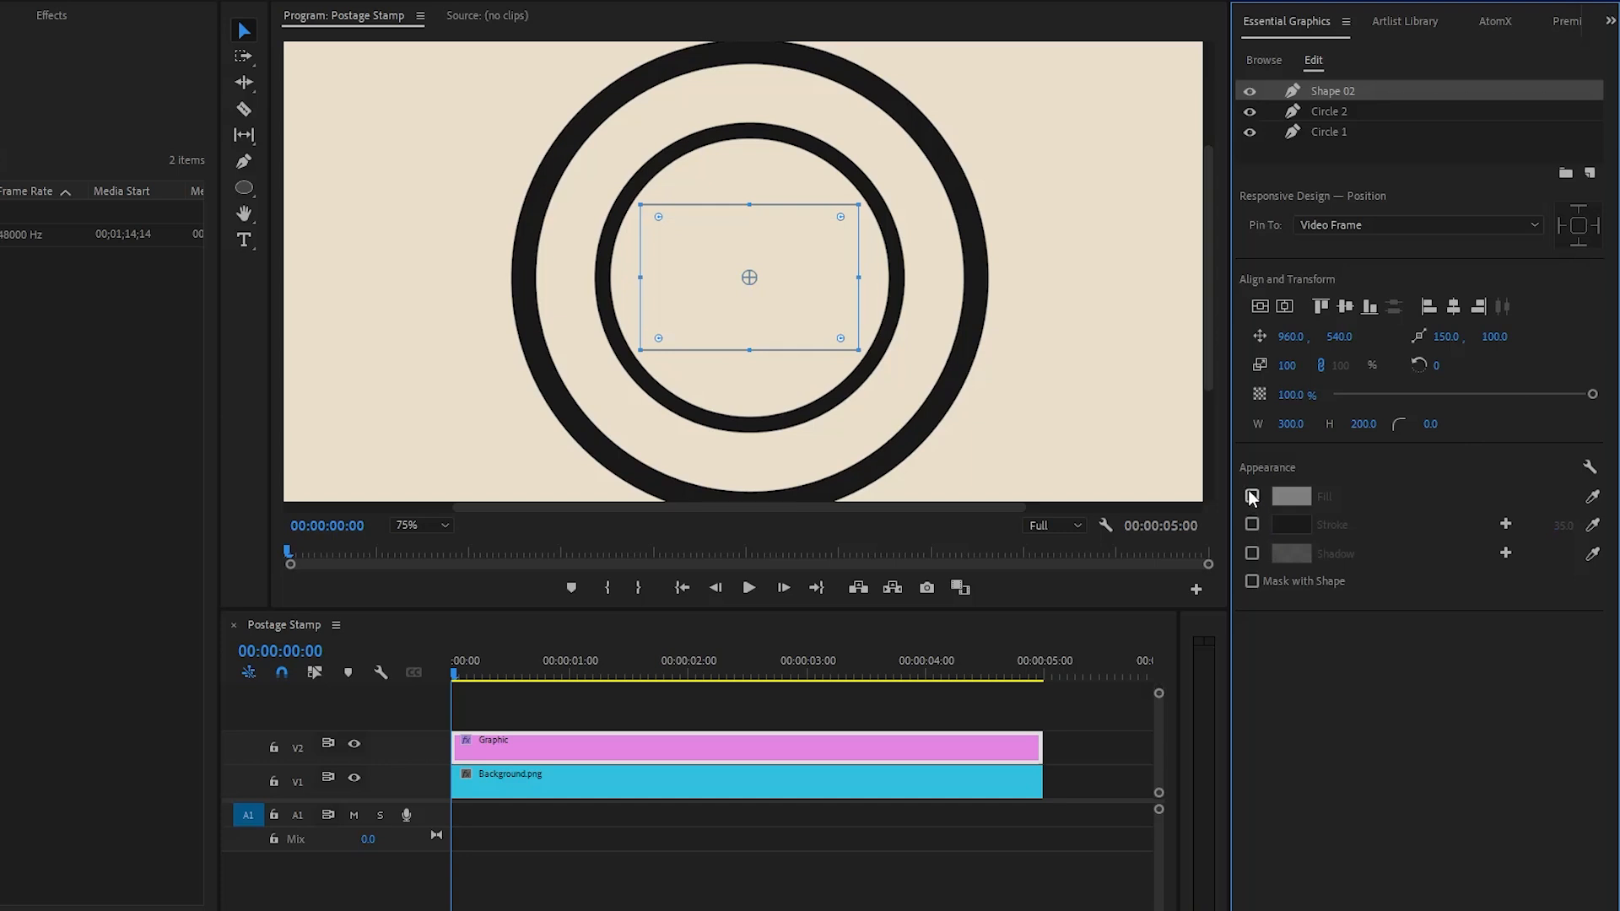
{"action": "left_click", "coordinate": [1252, 497]}
{"action": "left_click", "coordinate": [1286, 498]}
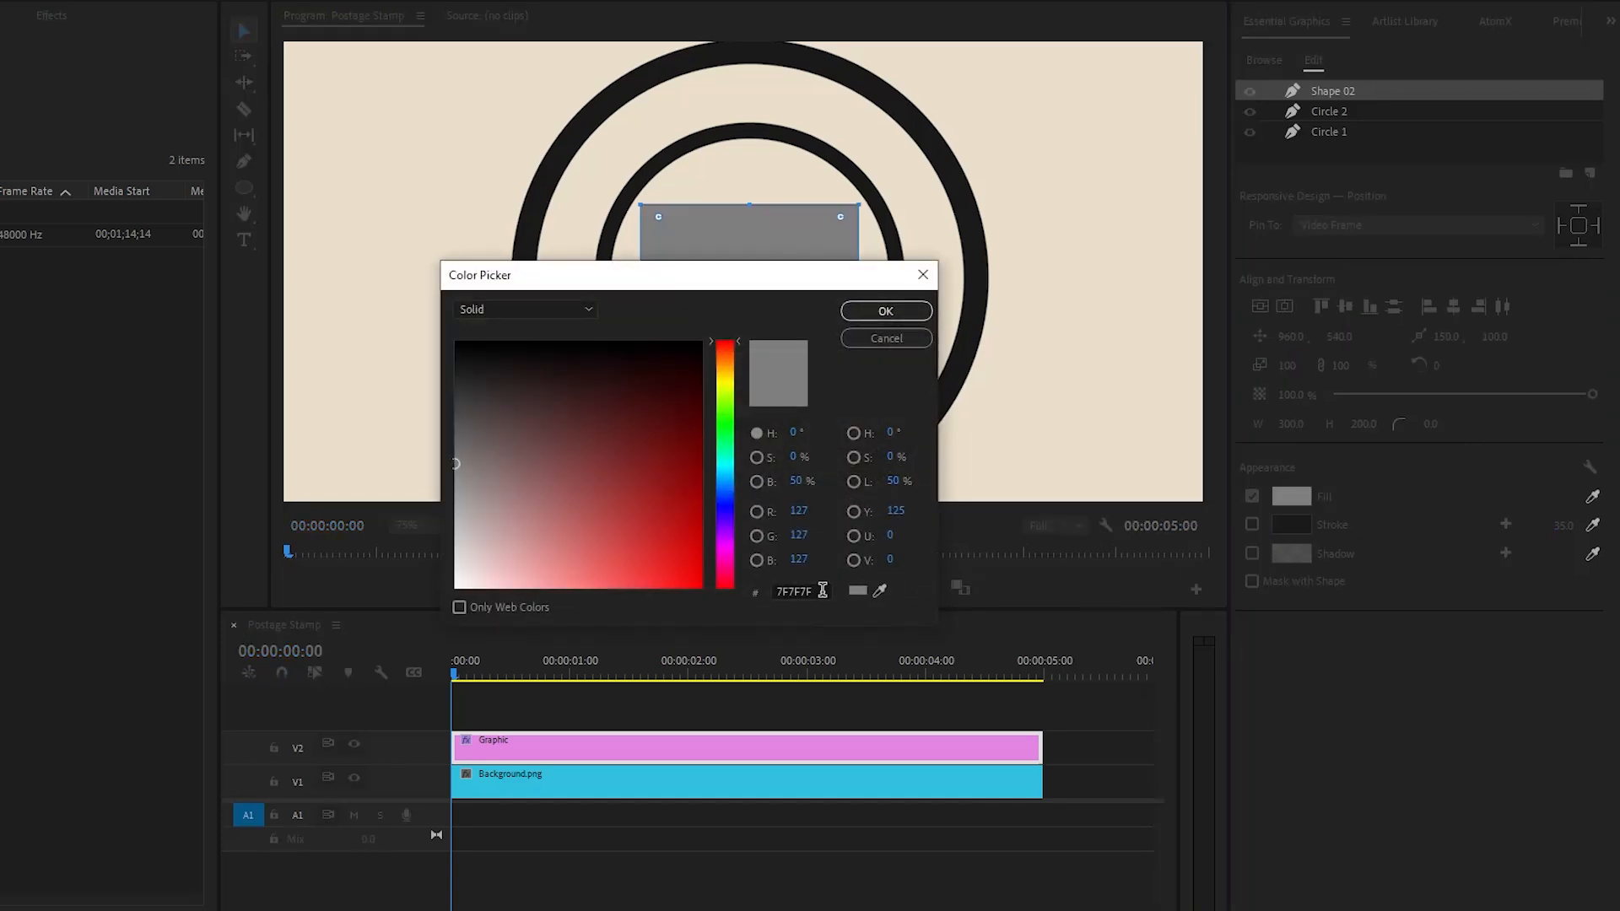
{"action": "left_click", "coordinate": [823, 590]}
{"action": "type", "text": "01A1A1"}
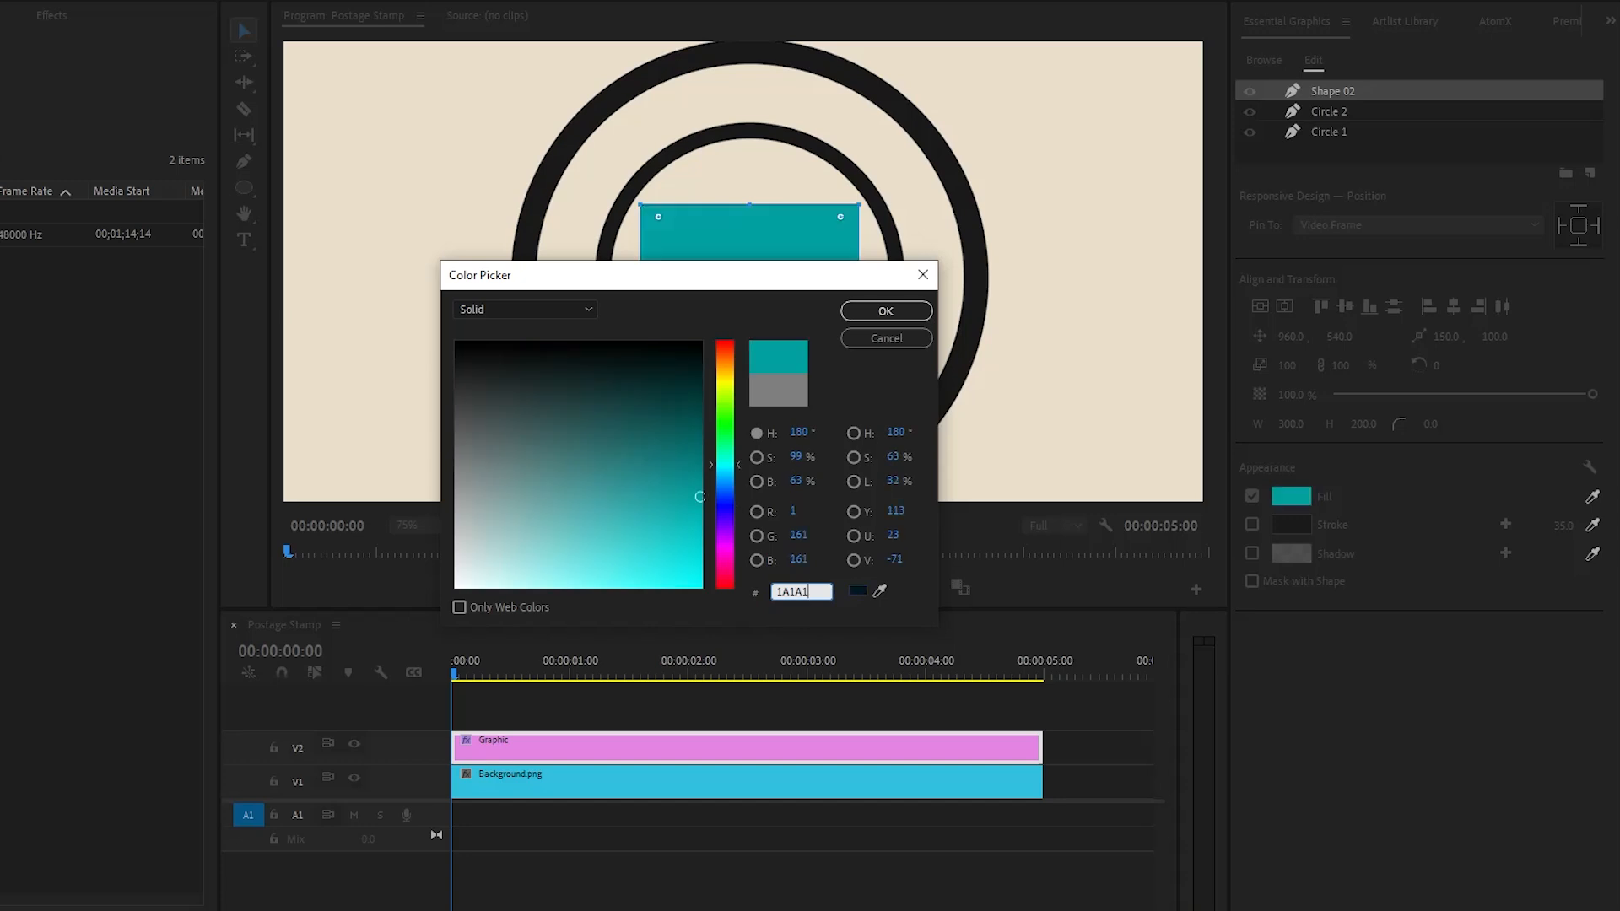
{"action": "type", "text": "A"}
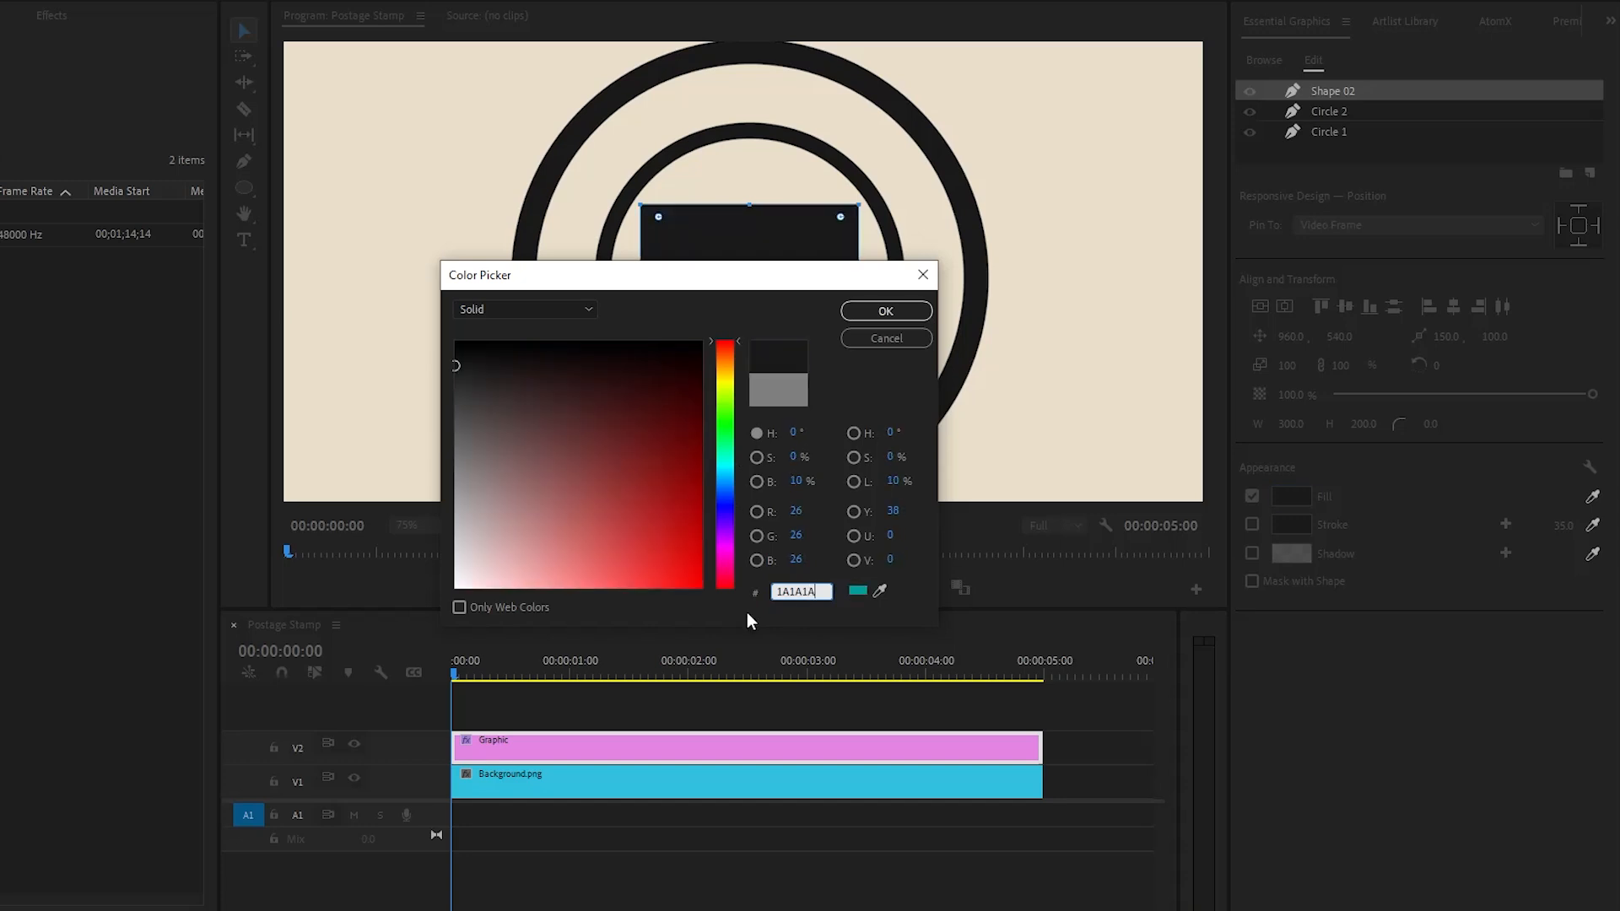
{"action": "left_click", "coordinate": [877, 313]}
Reshape the rectangle into a thin bar about 464 by 35 px and move it slightly up across the inner circle.
{"action": "left_click_drag", "start_coordinate": [749, 348], "coordinate": [757, 227]}
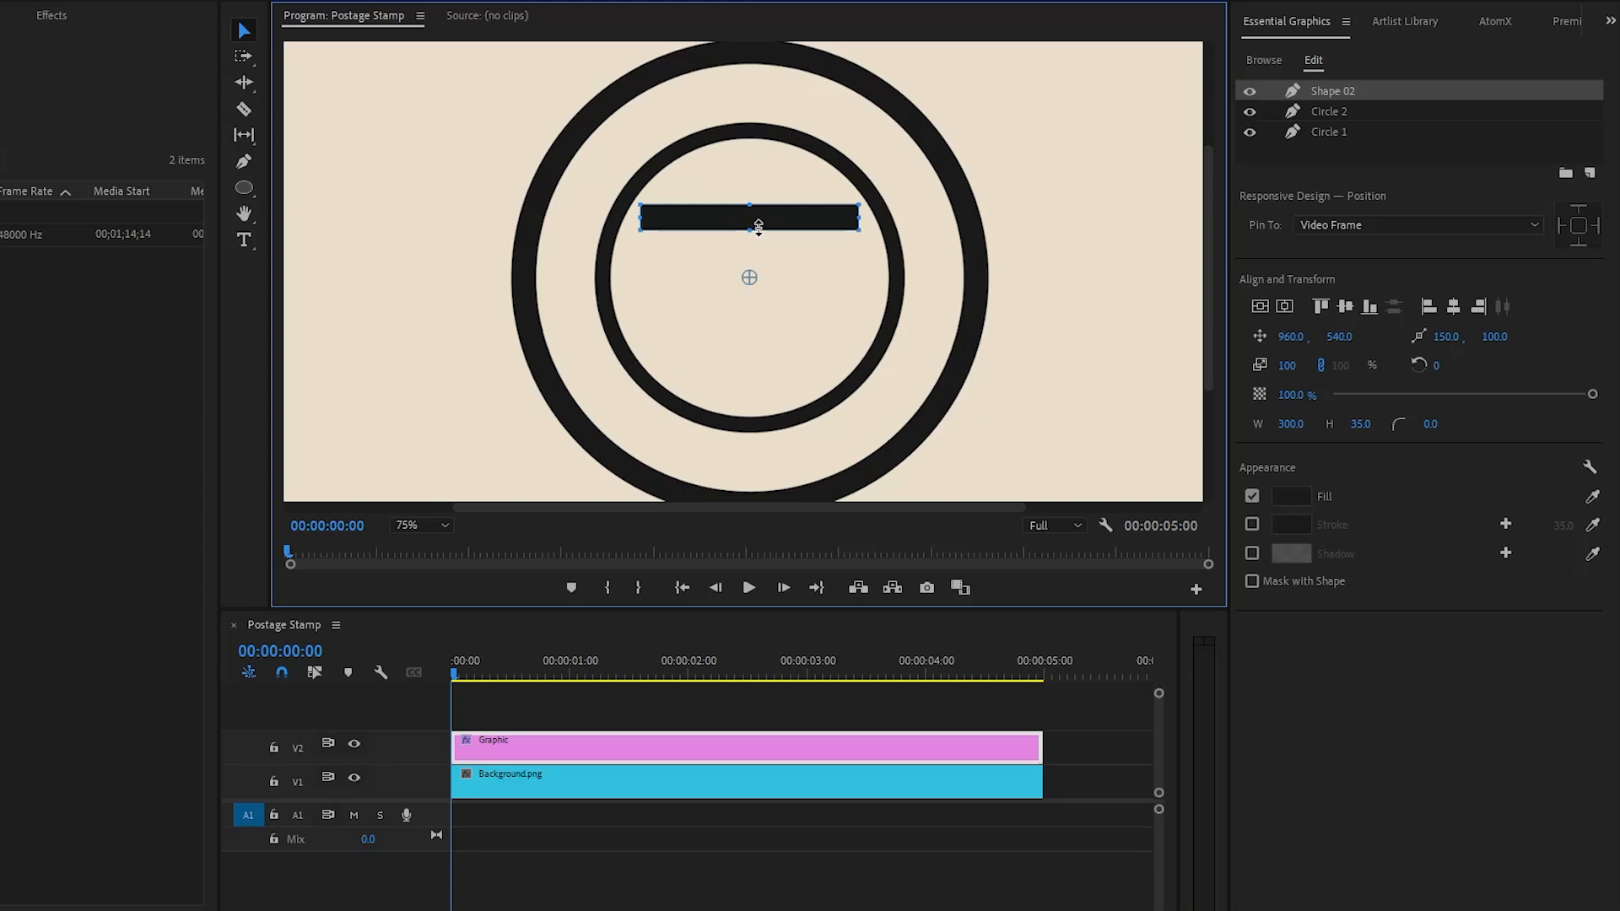
{"action": "left_click_drag", "start_coordinate": [860, 215], "coordinate": [914, 216]}
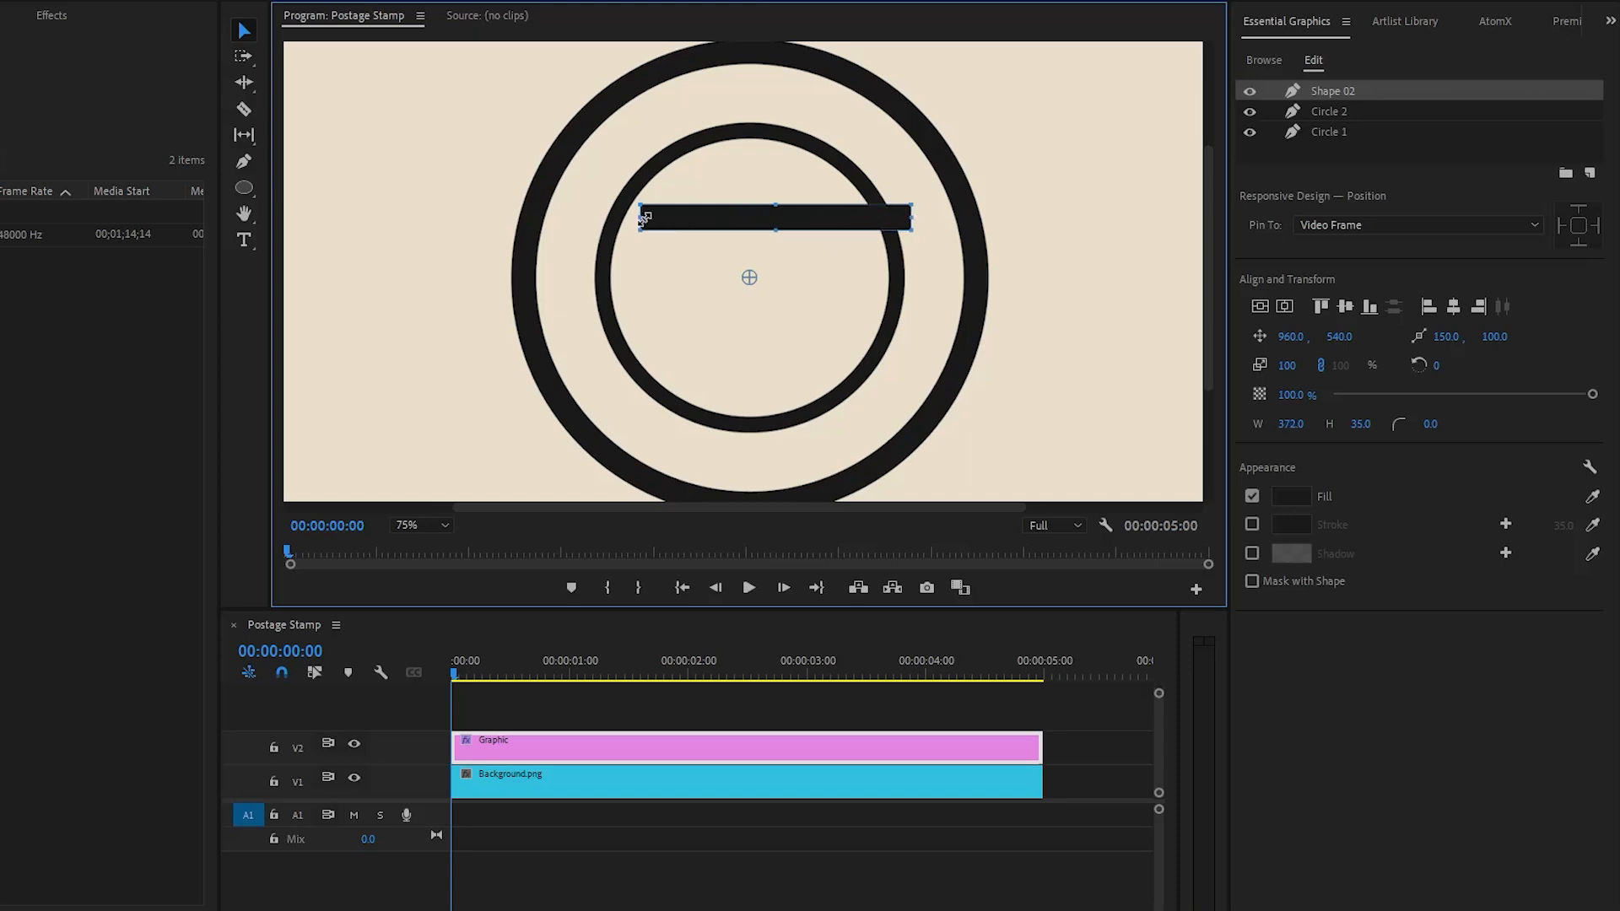
{"action": "left_click_drag", "start_coordinate": [640, 217], "coordinate": [574, 216]}
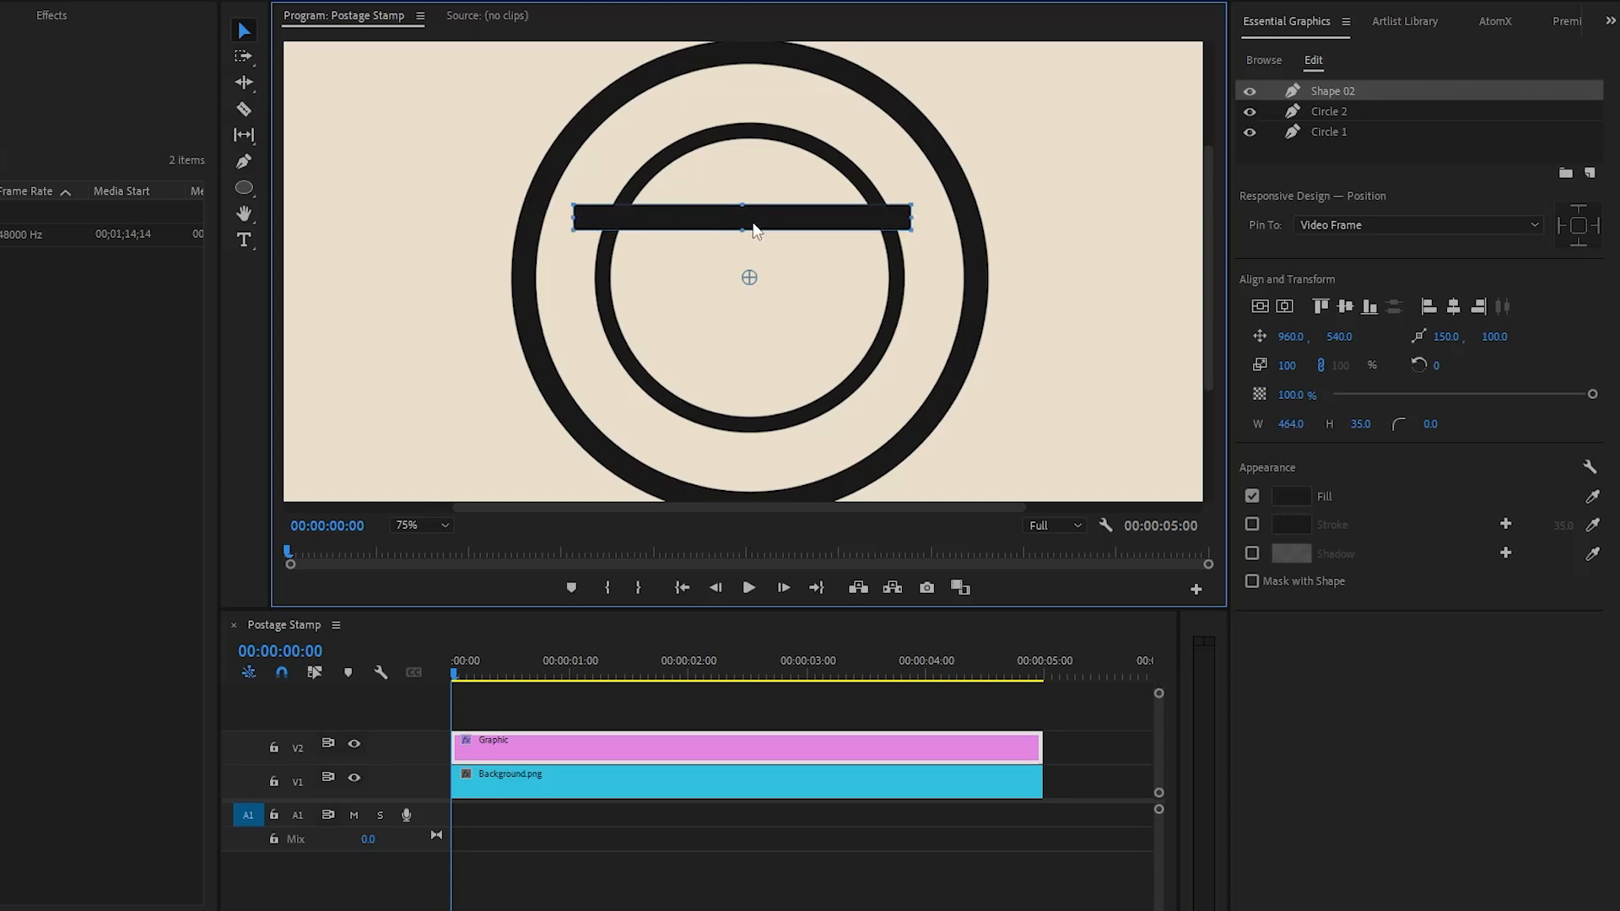
{"action": "left_click_drag", "start_coordinate": [751, 226], "coordinate": [756, 220]}
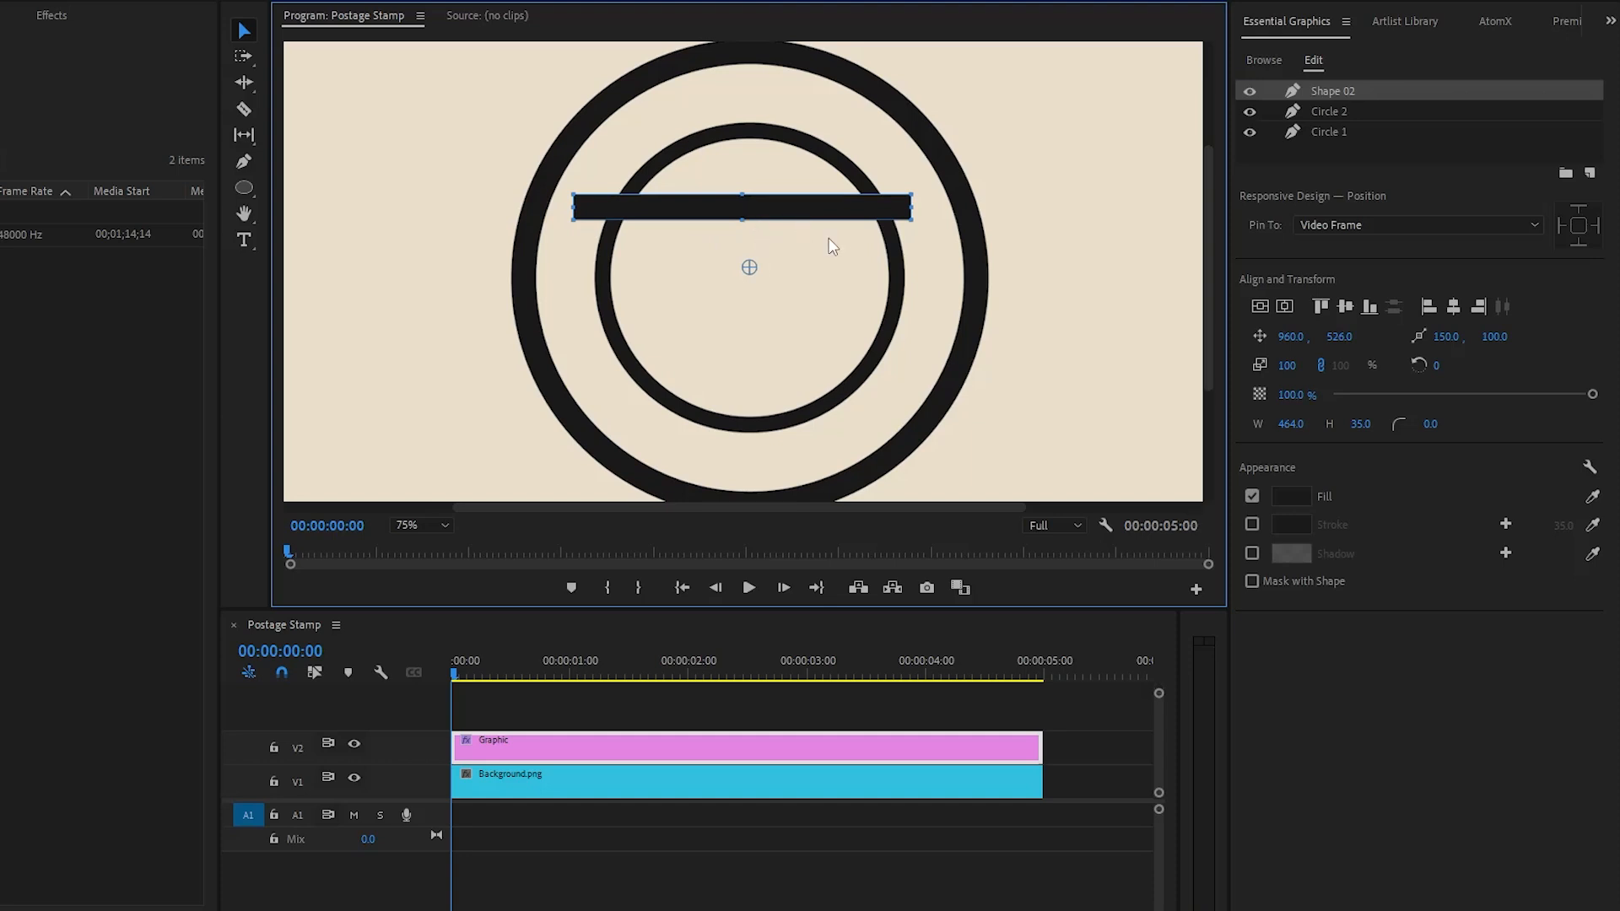
Rename the new bar layer, Shape 02, as Top Line.
{"action": "double_click", "coordinate": [1348, 90]}
{"action": "type", "text": "T"}
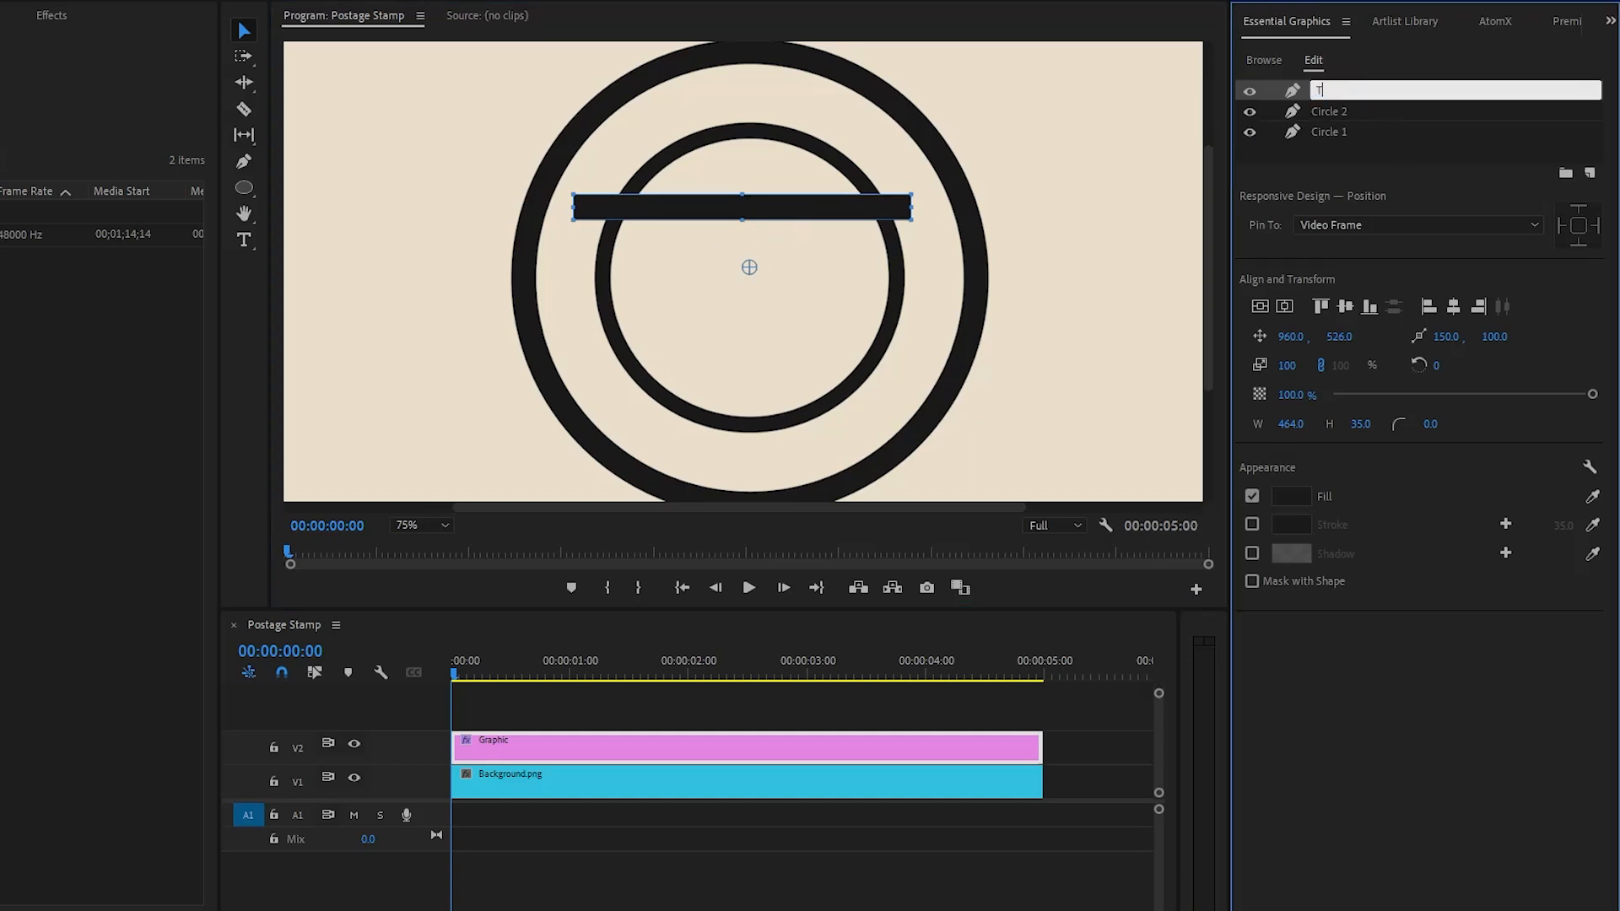
{"action": "type", "text": "op Line"}
{"action": "key", "text": "Return"}
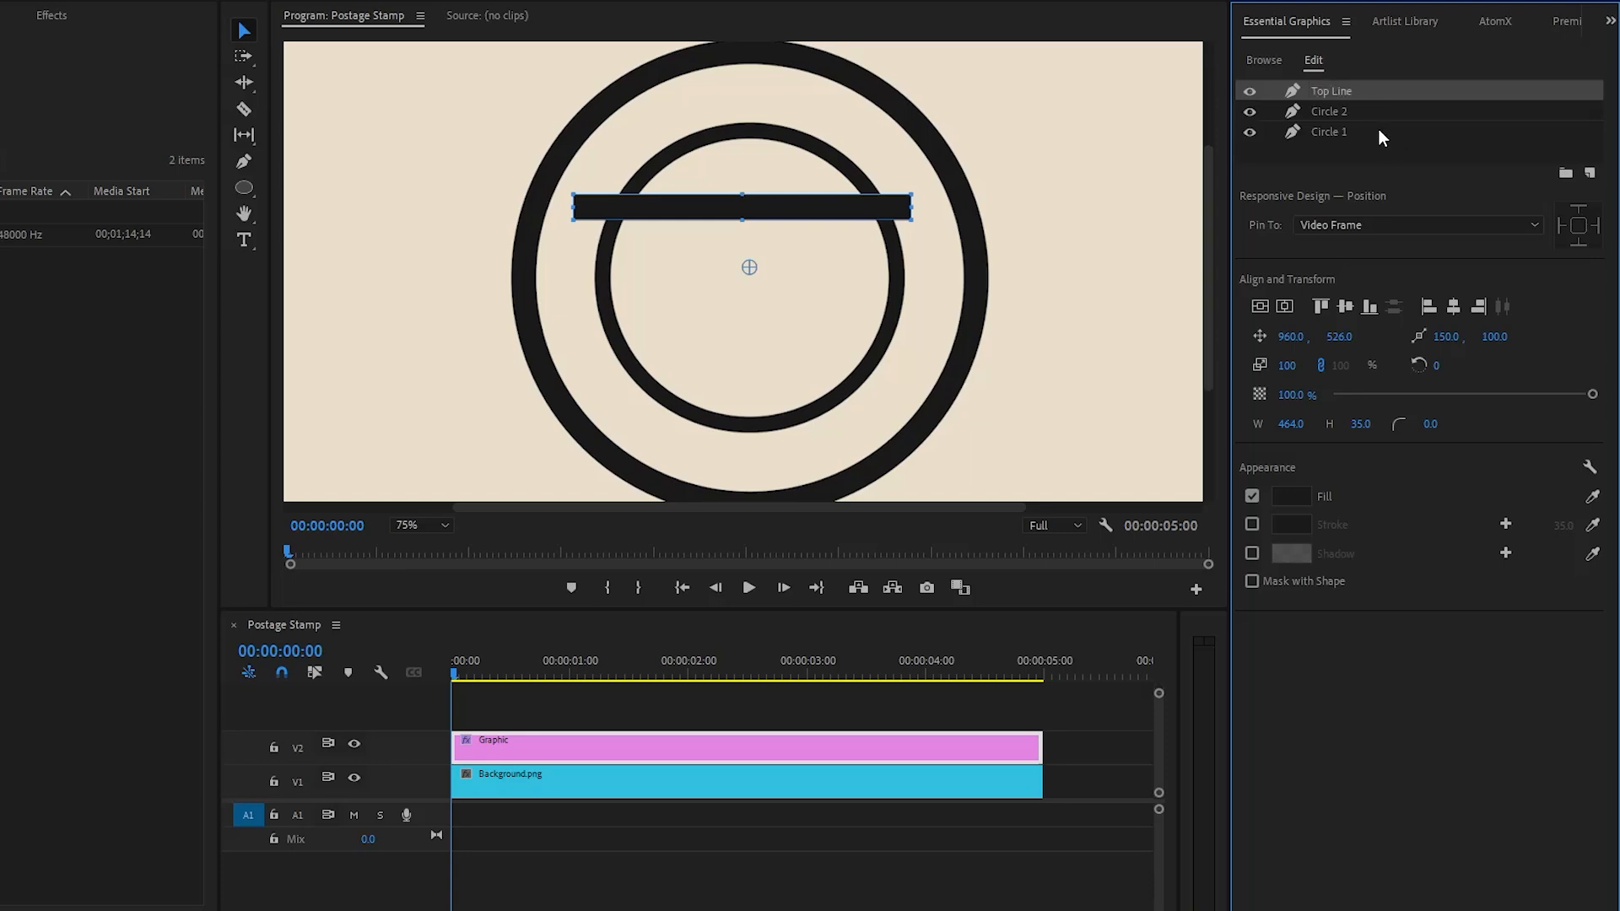
Duplicate the Top Line layer and rename the copy as Bottom Line.
{"action": "right_click", "coordinate": [1350, 90]}
{"action": "left_click", "coordinate": [1398, 216]}
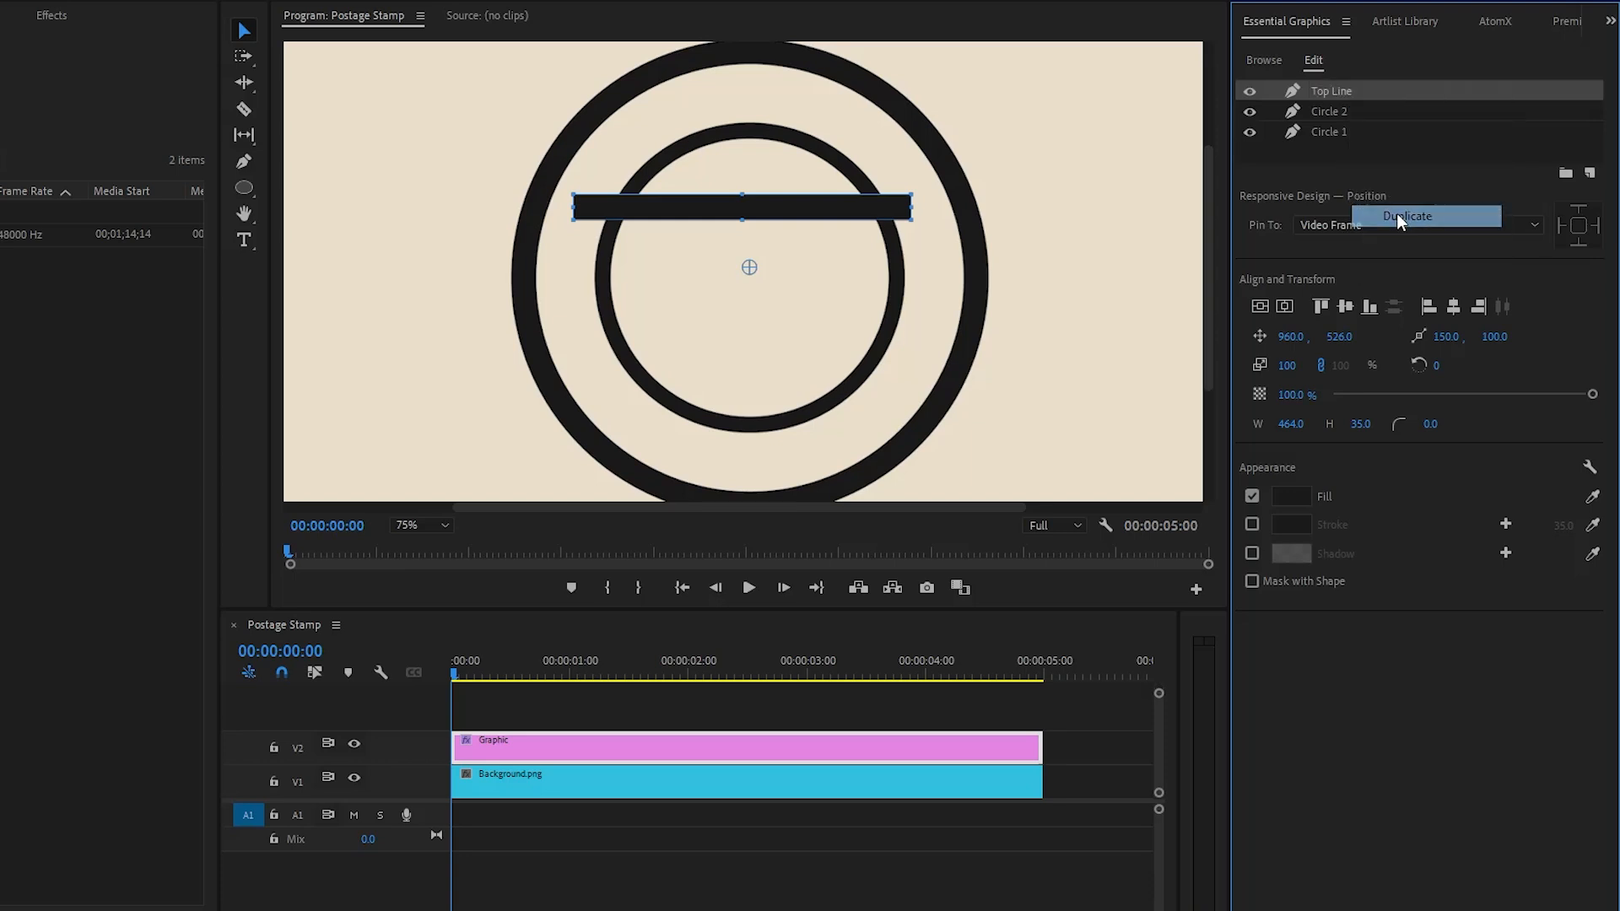
{"action": "double_click", "coordinate": [1348, 91]}
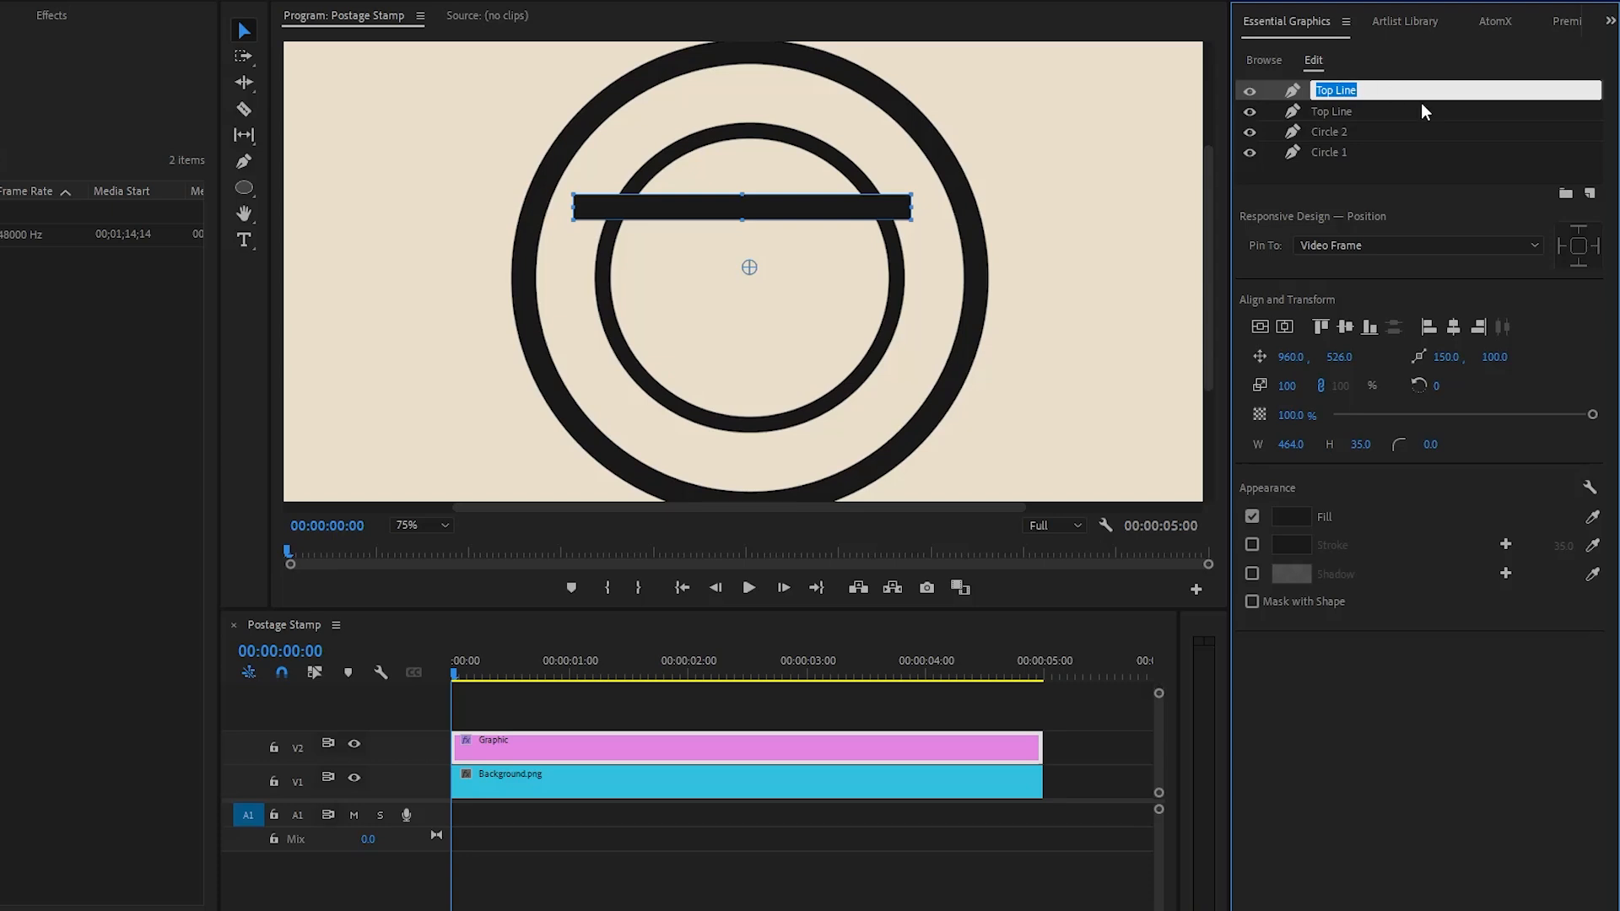
{"action": "type", "text": "Bottom Line"}
{"action": "left_click", "coordinate": [1407, 172]}
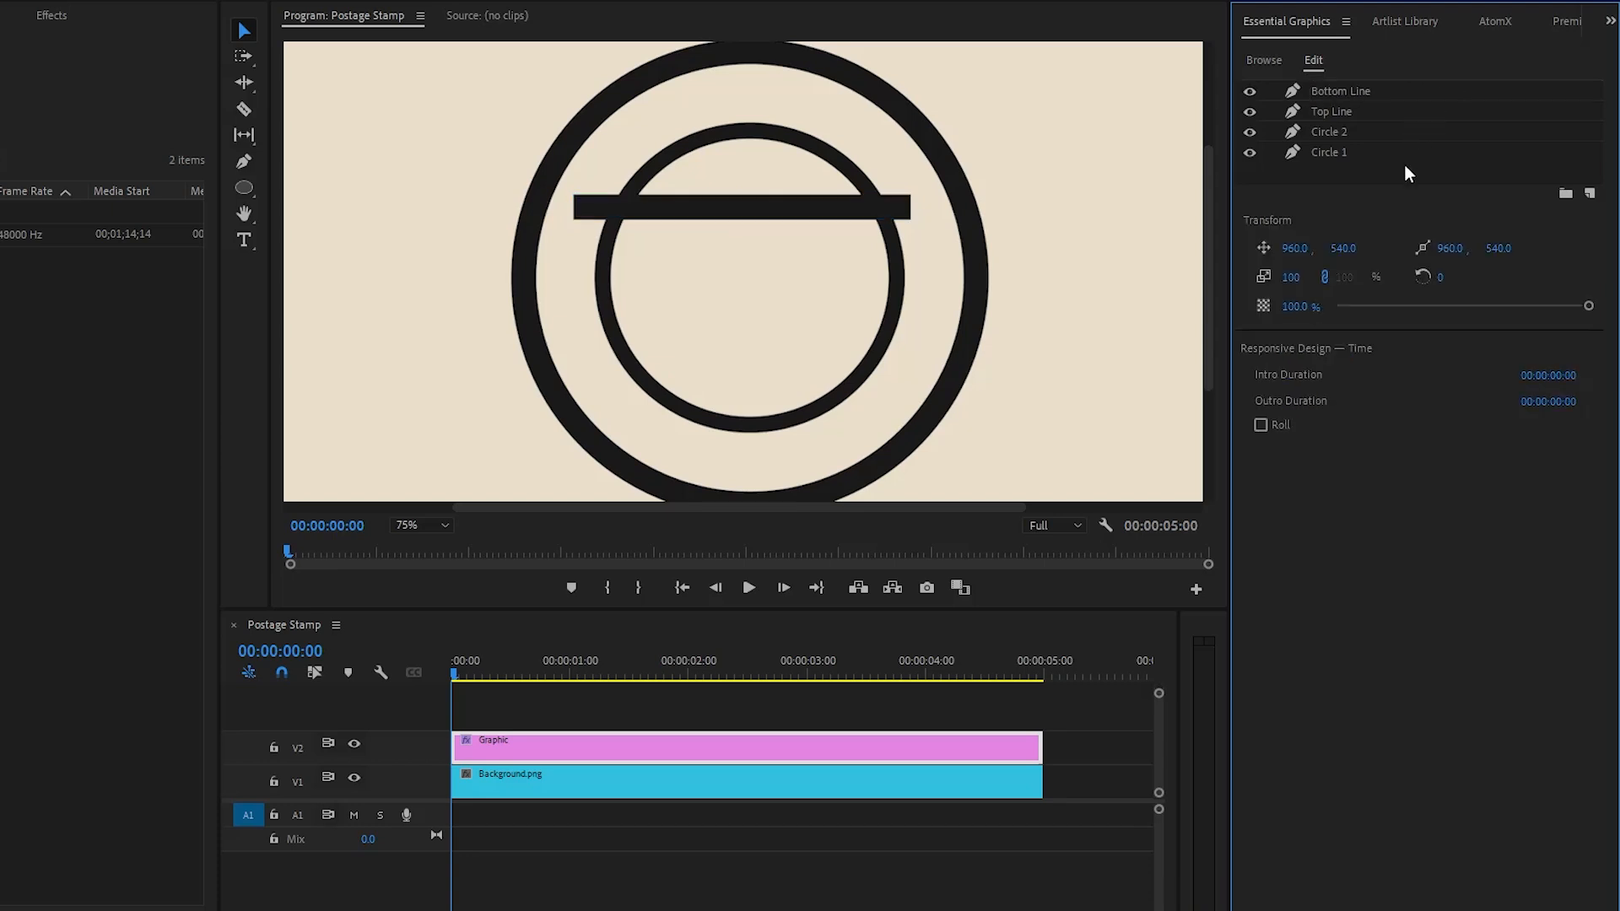
Move the Bottom Line layer down to a vertical position of 716, across the lower part of the inner circle.
{"action": "left_click", "coordinate": [1364, 93]}
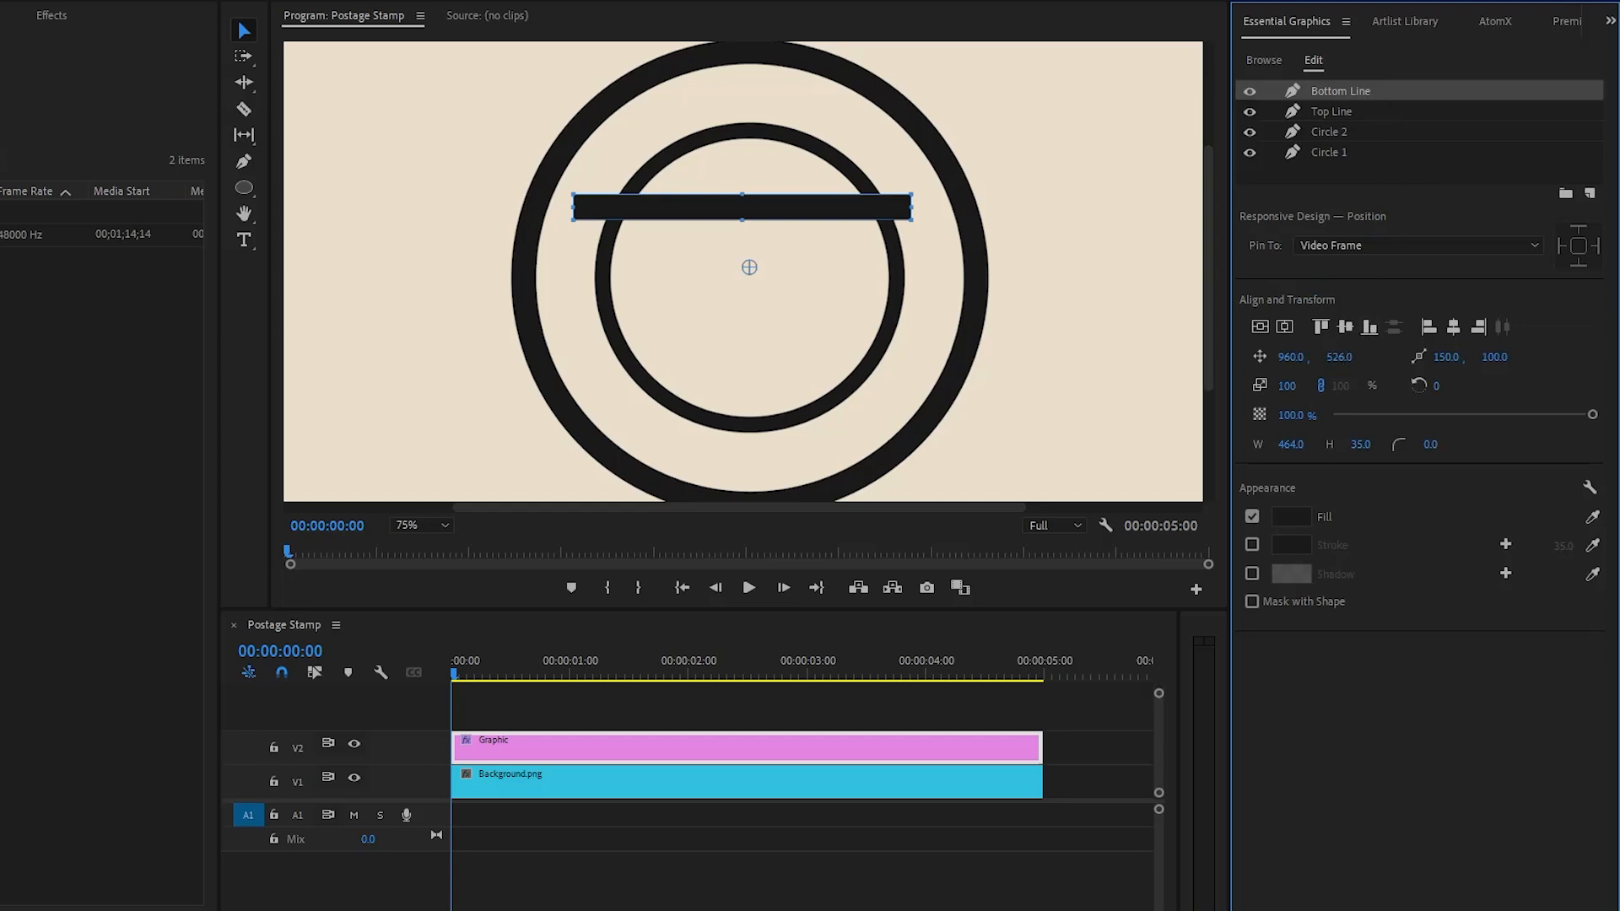
{"action": "left_click_drag", "start_coordinate": [1341, 358], "coordinate": [1505, 358]}
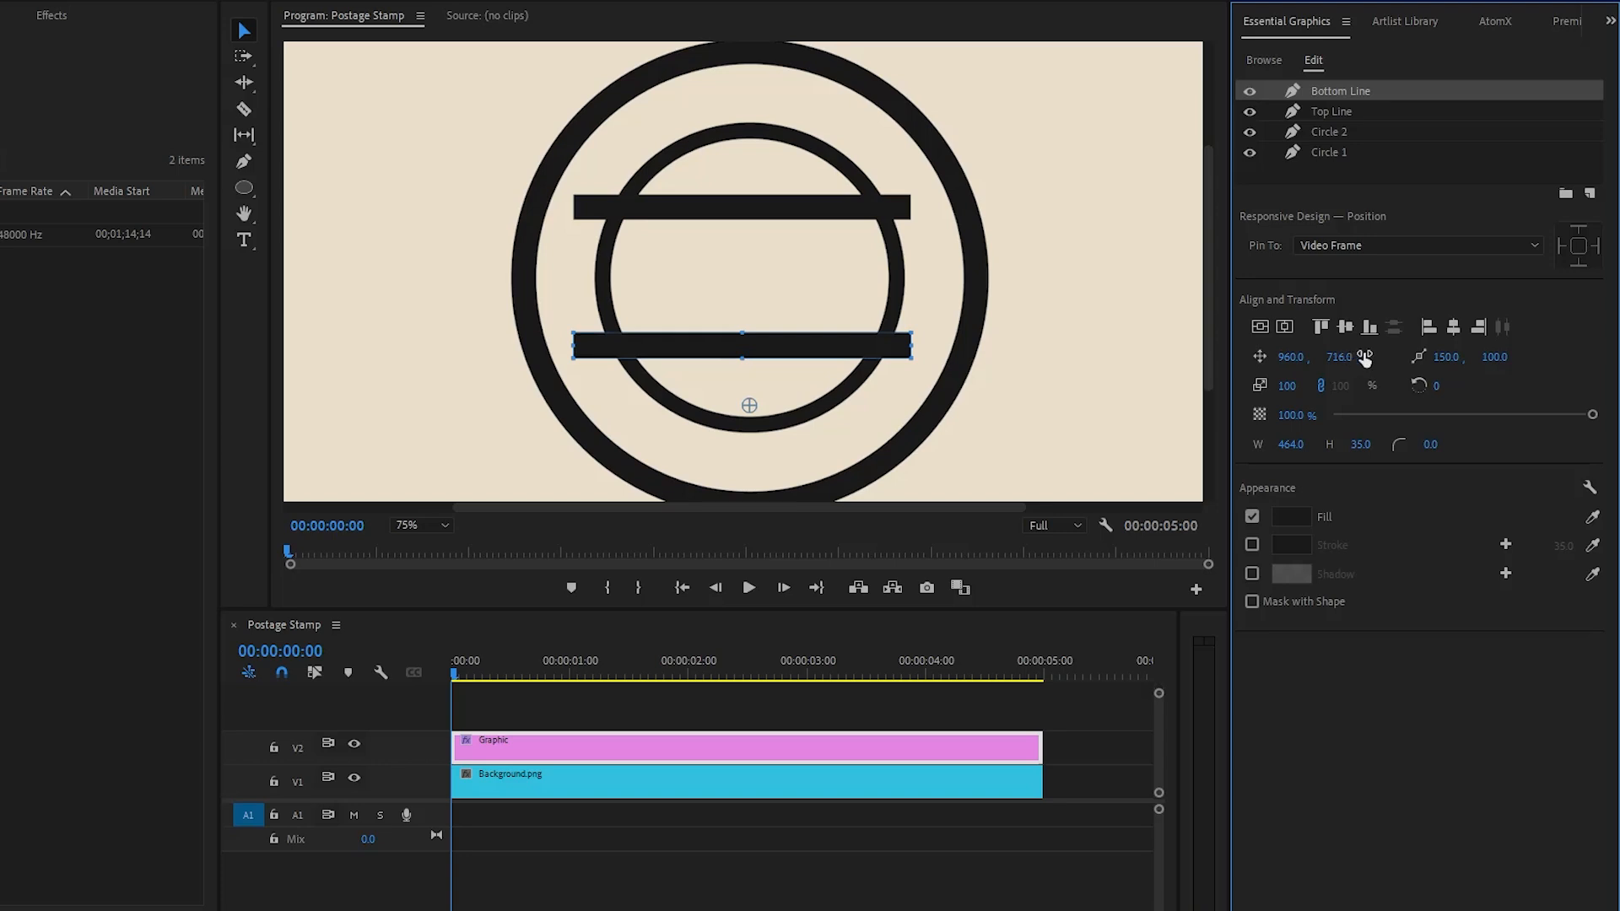
{"action": "left_click", "coordinate": [1339, 184]}
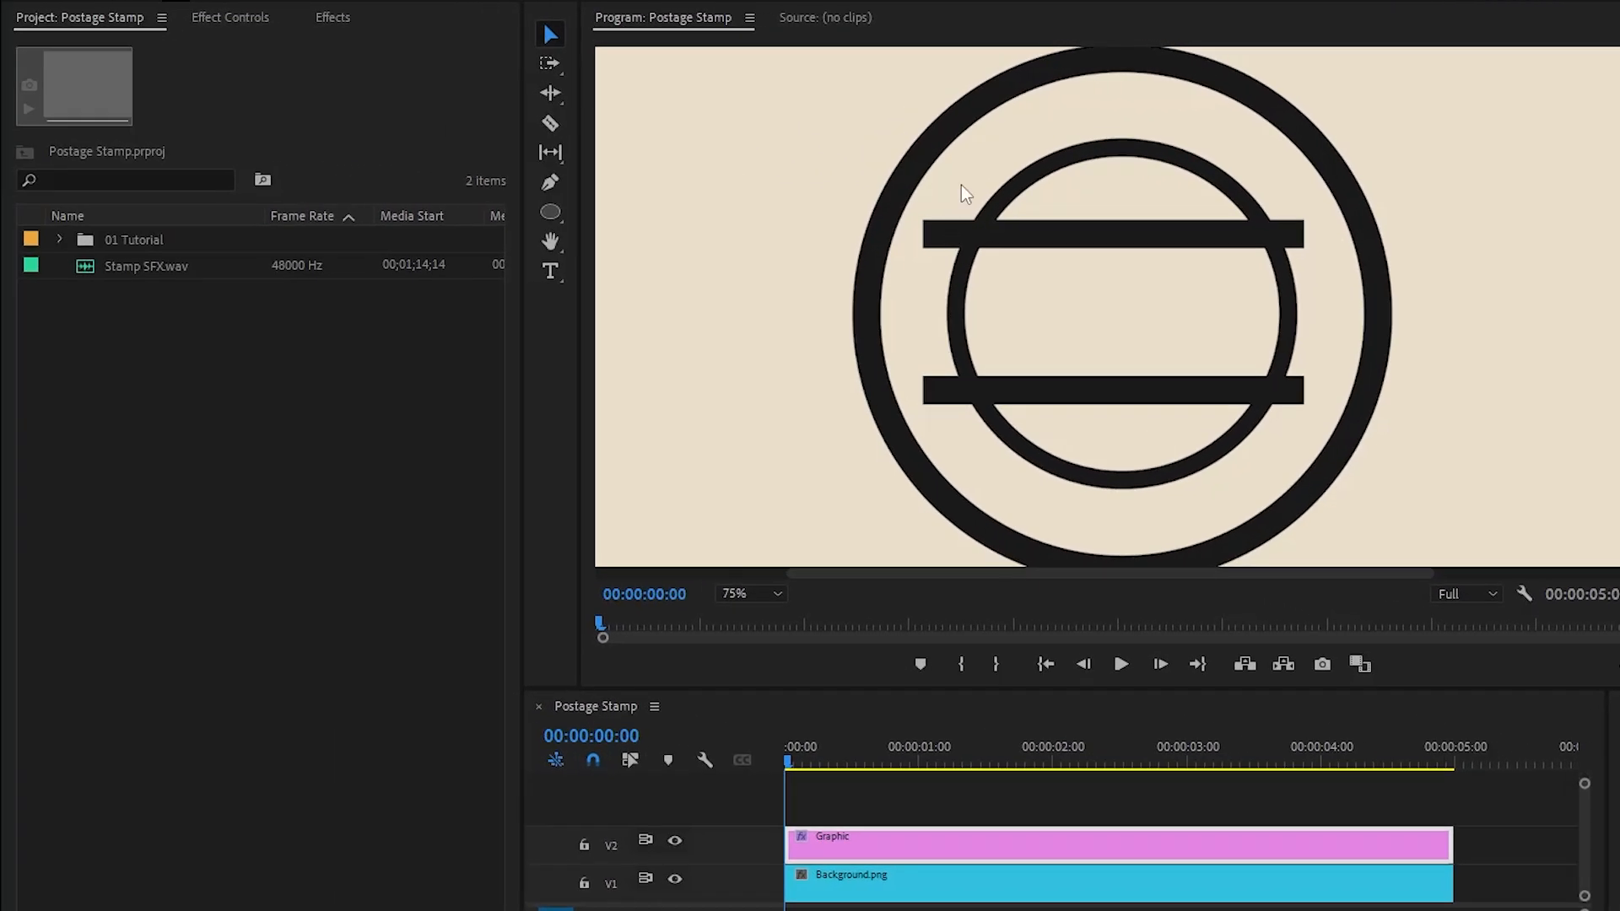
Add an ellipse mask to the Bottom Line shape and shrink it to the inner circle to trim the bar's ends.
{"action": "left_click", "coordinate": [232, 19]}
{"action": "left_click", "coordinate": [145, 131]}
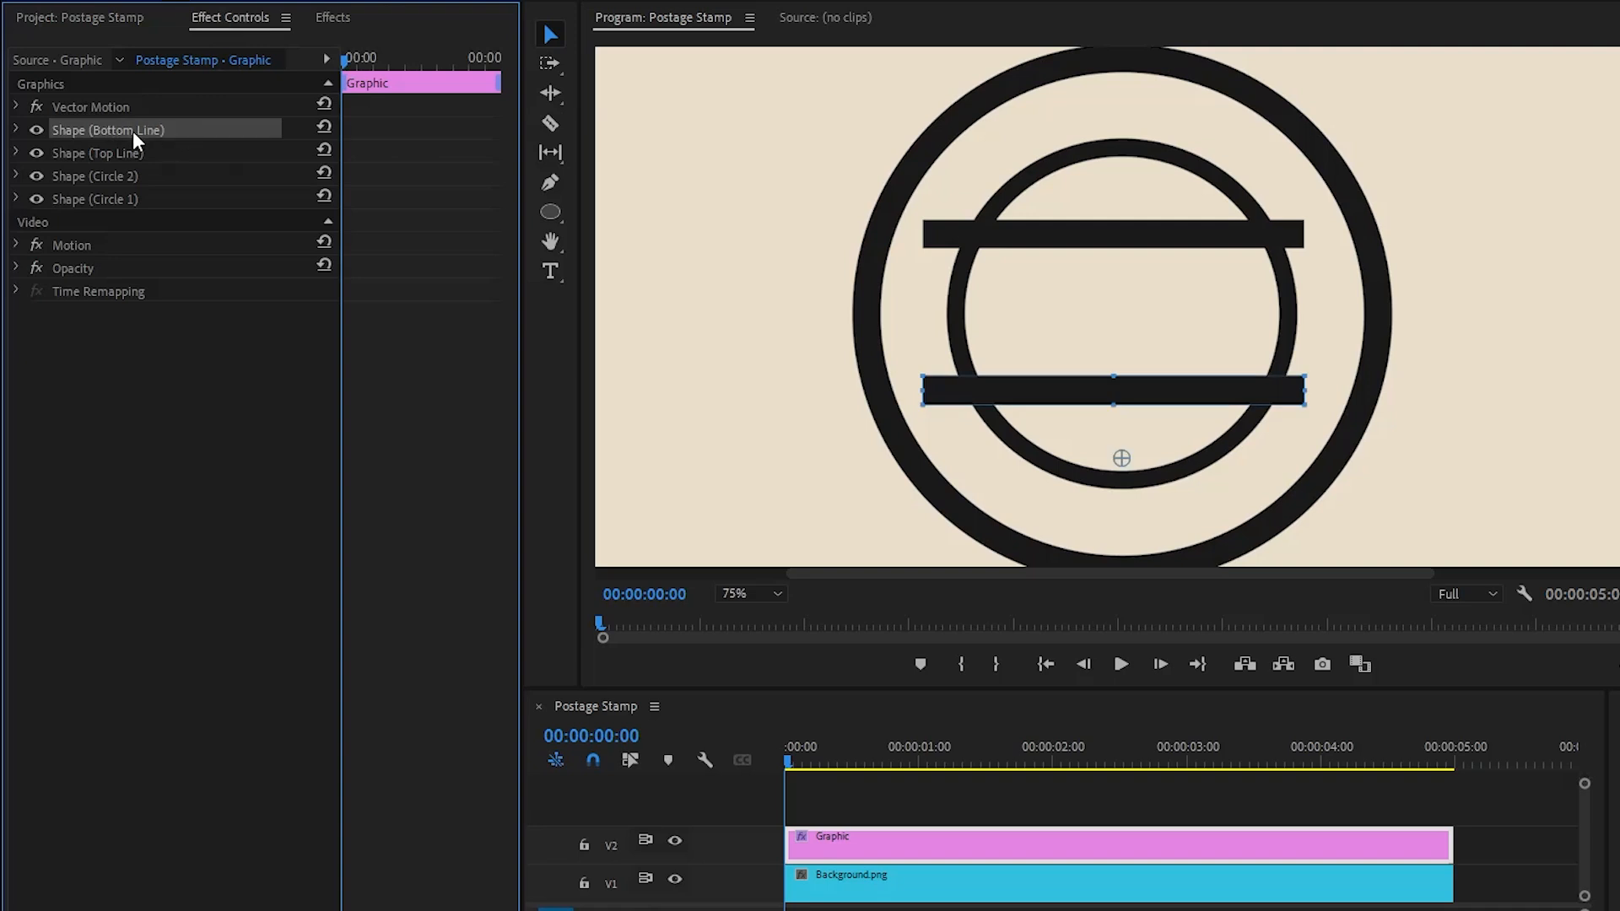
{"action": "left_click", "coordinate": [16, 130]}
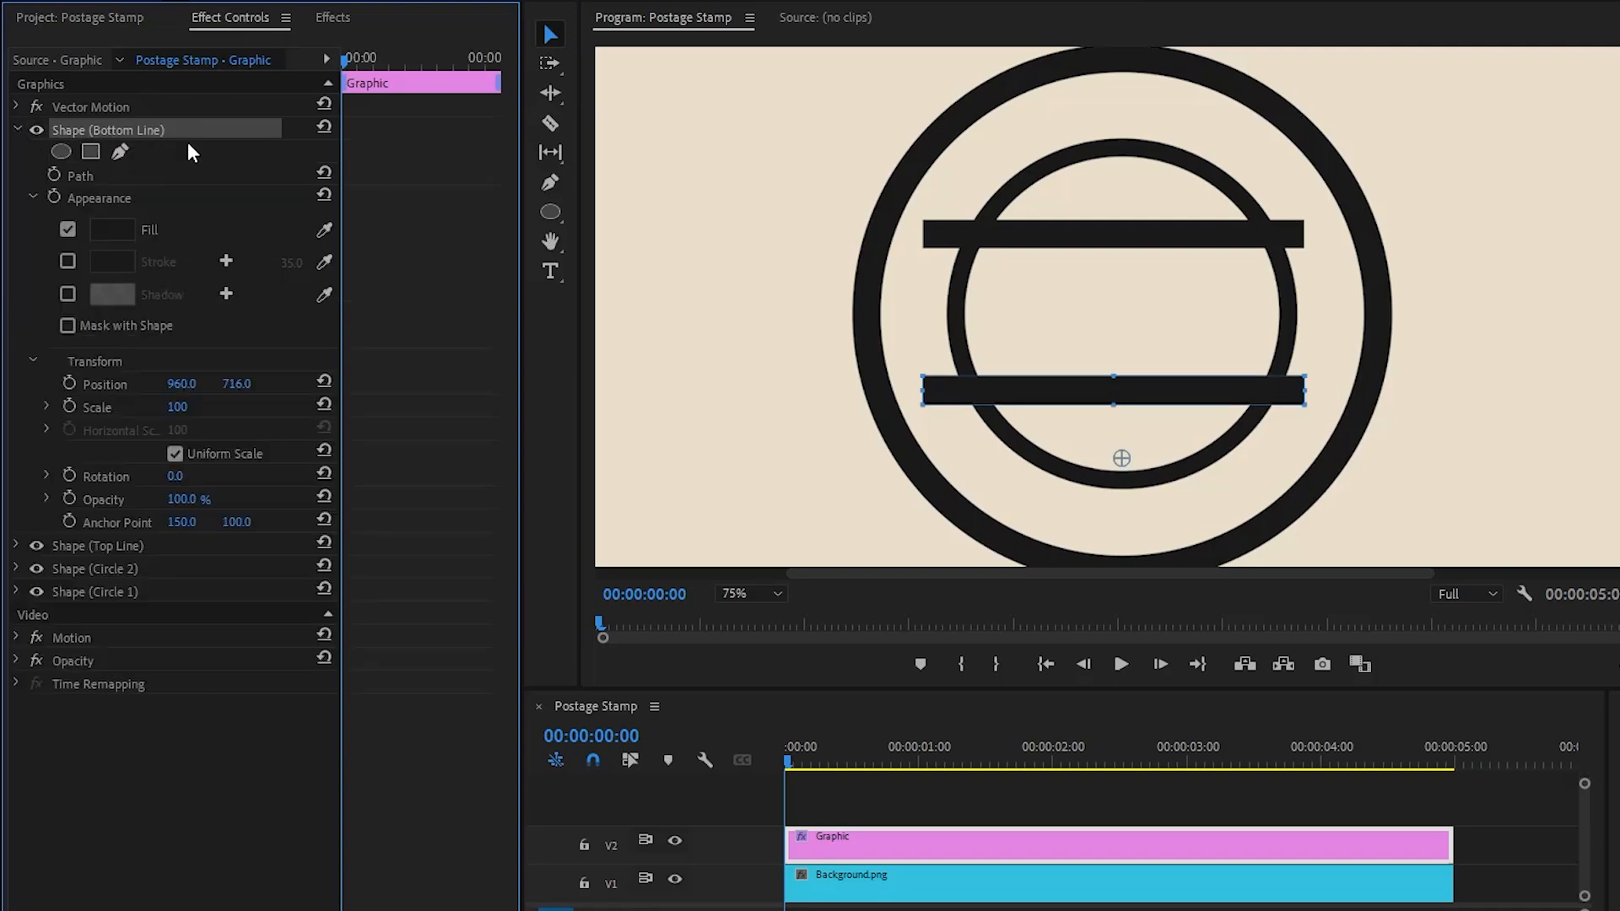
{"action": "left_click", "coordinate": [61, 151]}
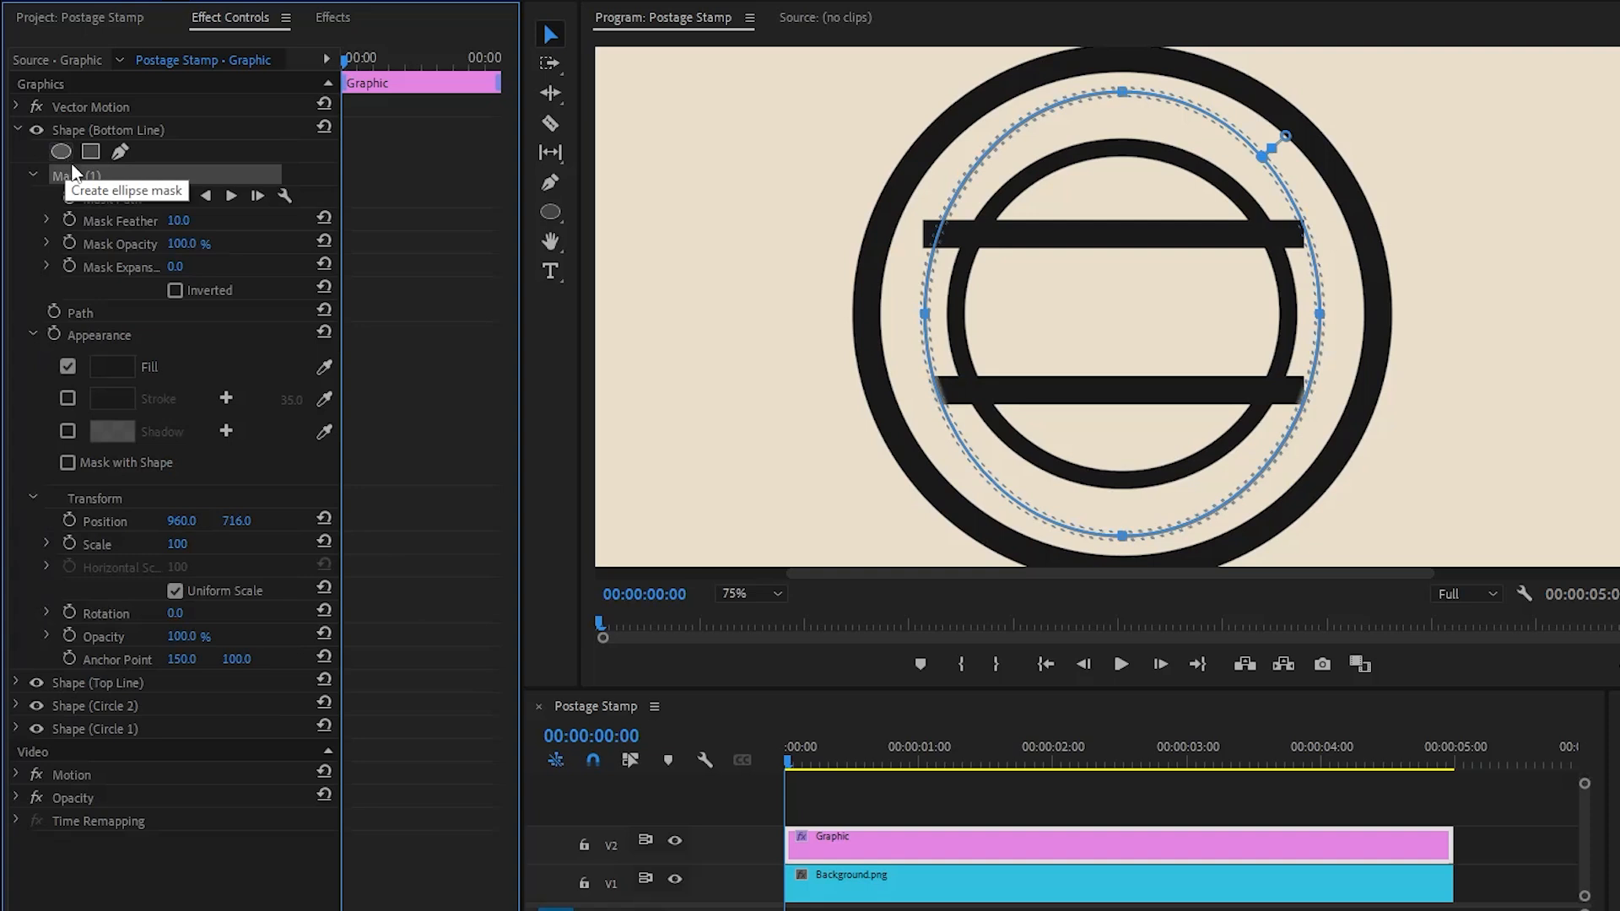
{"action": "left_click", "coordinate": [905, 317]}
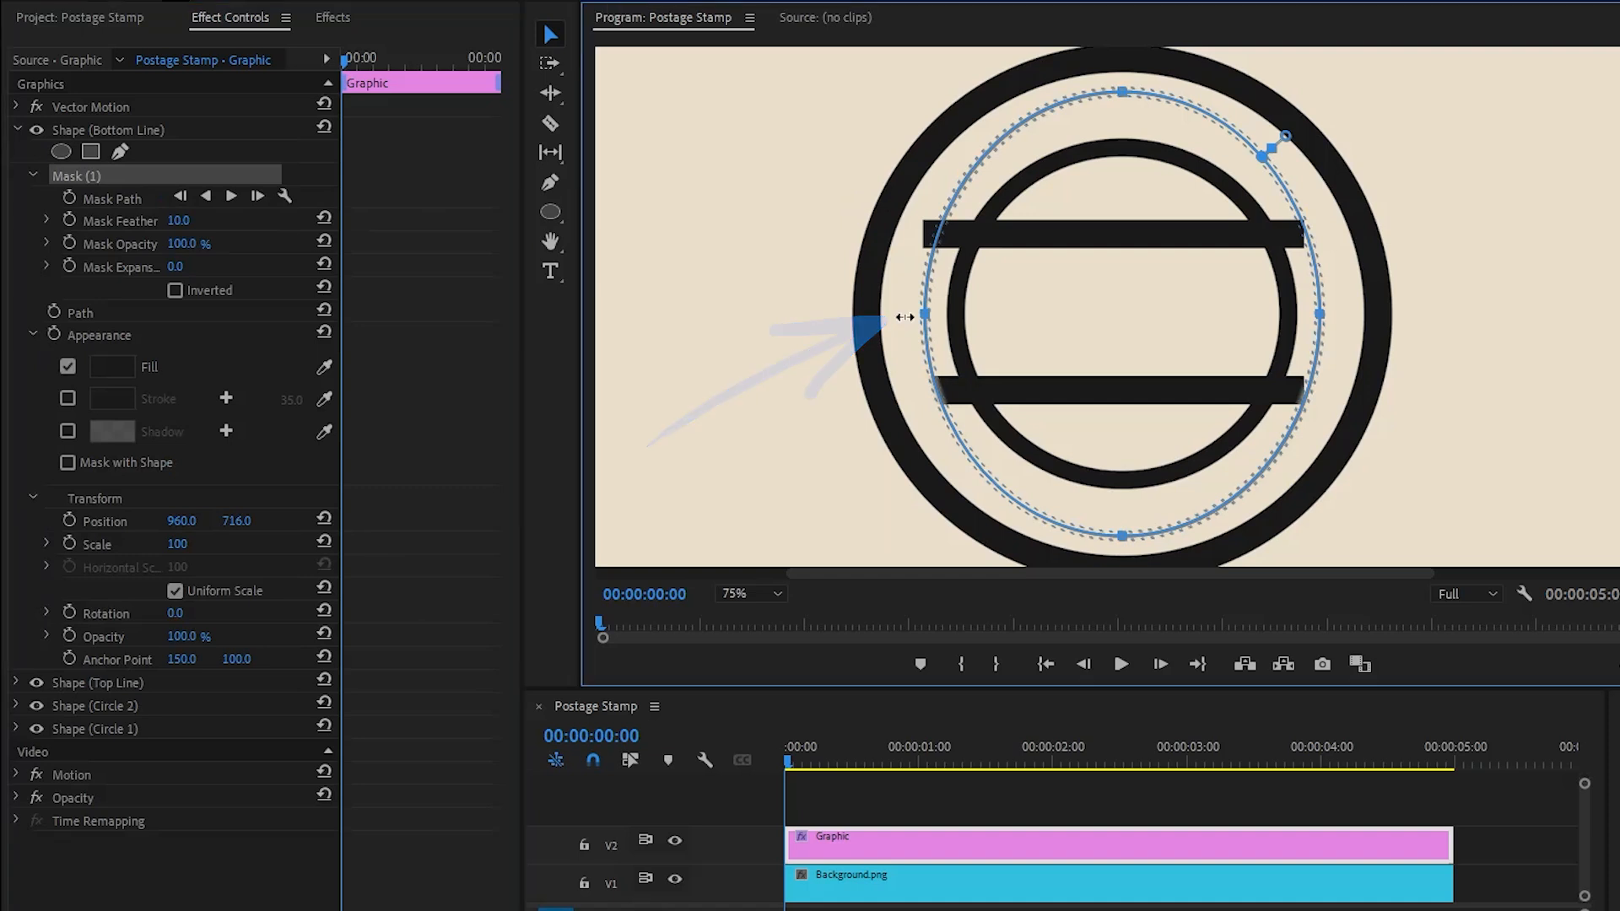
{"action": "left_click_drag", "start_coordinate": [905, 316], "coordinate": [959, 324]}
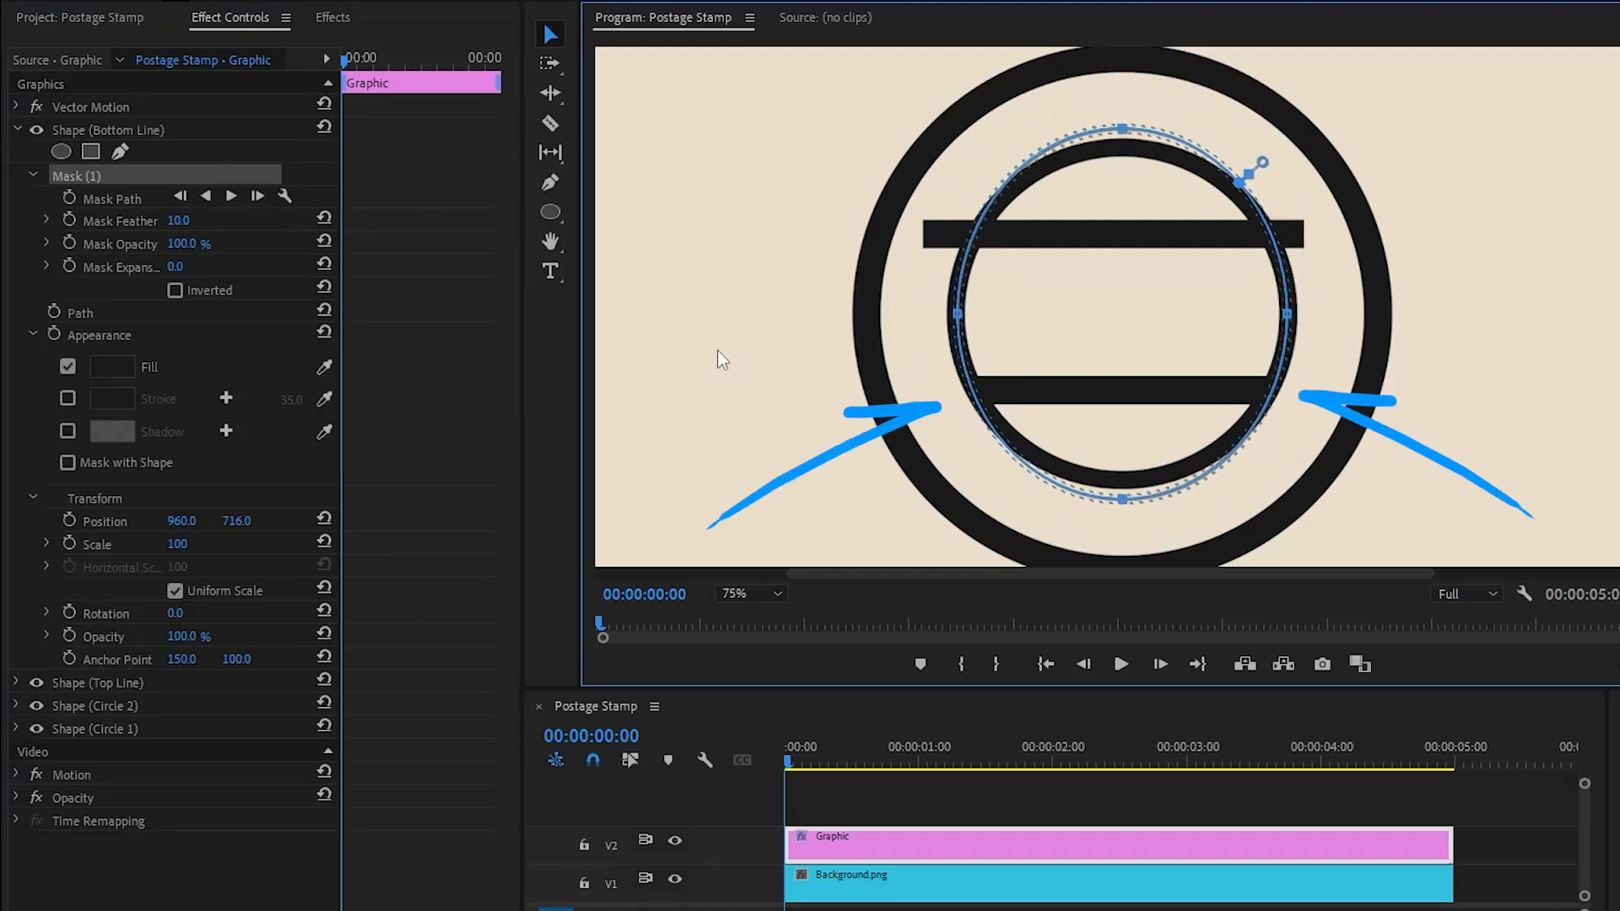
{"action": "left_click", "coordinate": [457, 382]}
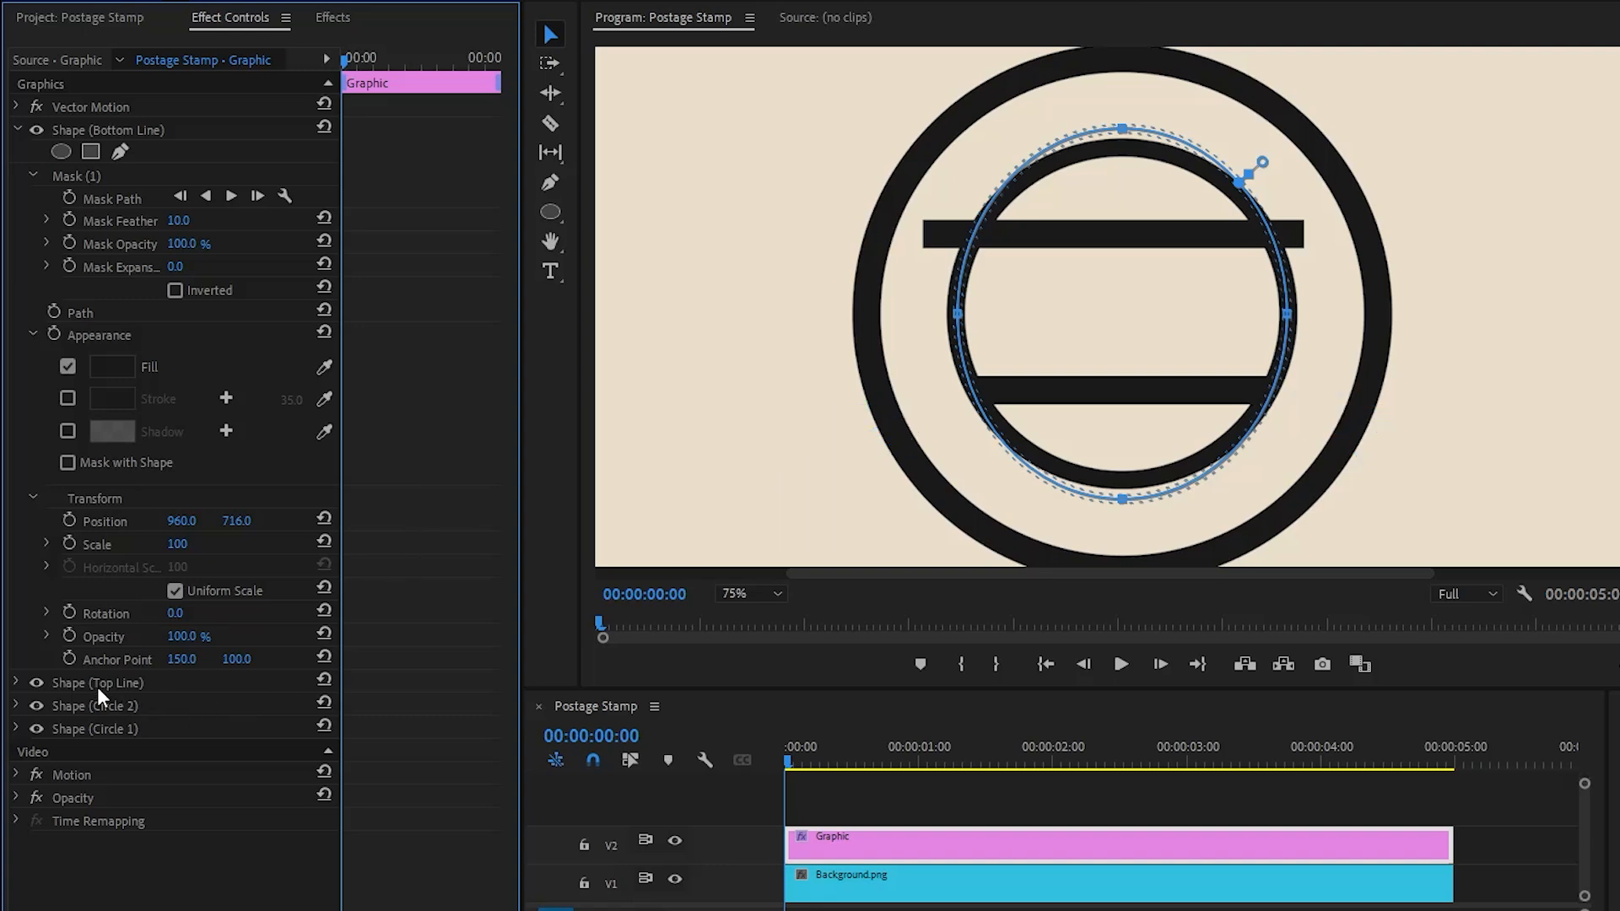
Mask the Top Line shape with an ellipse shrunk to the inner circle so the bar's overhanging ends are cut off.
{"action": "left_click", "coordinate": [72, 682]}
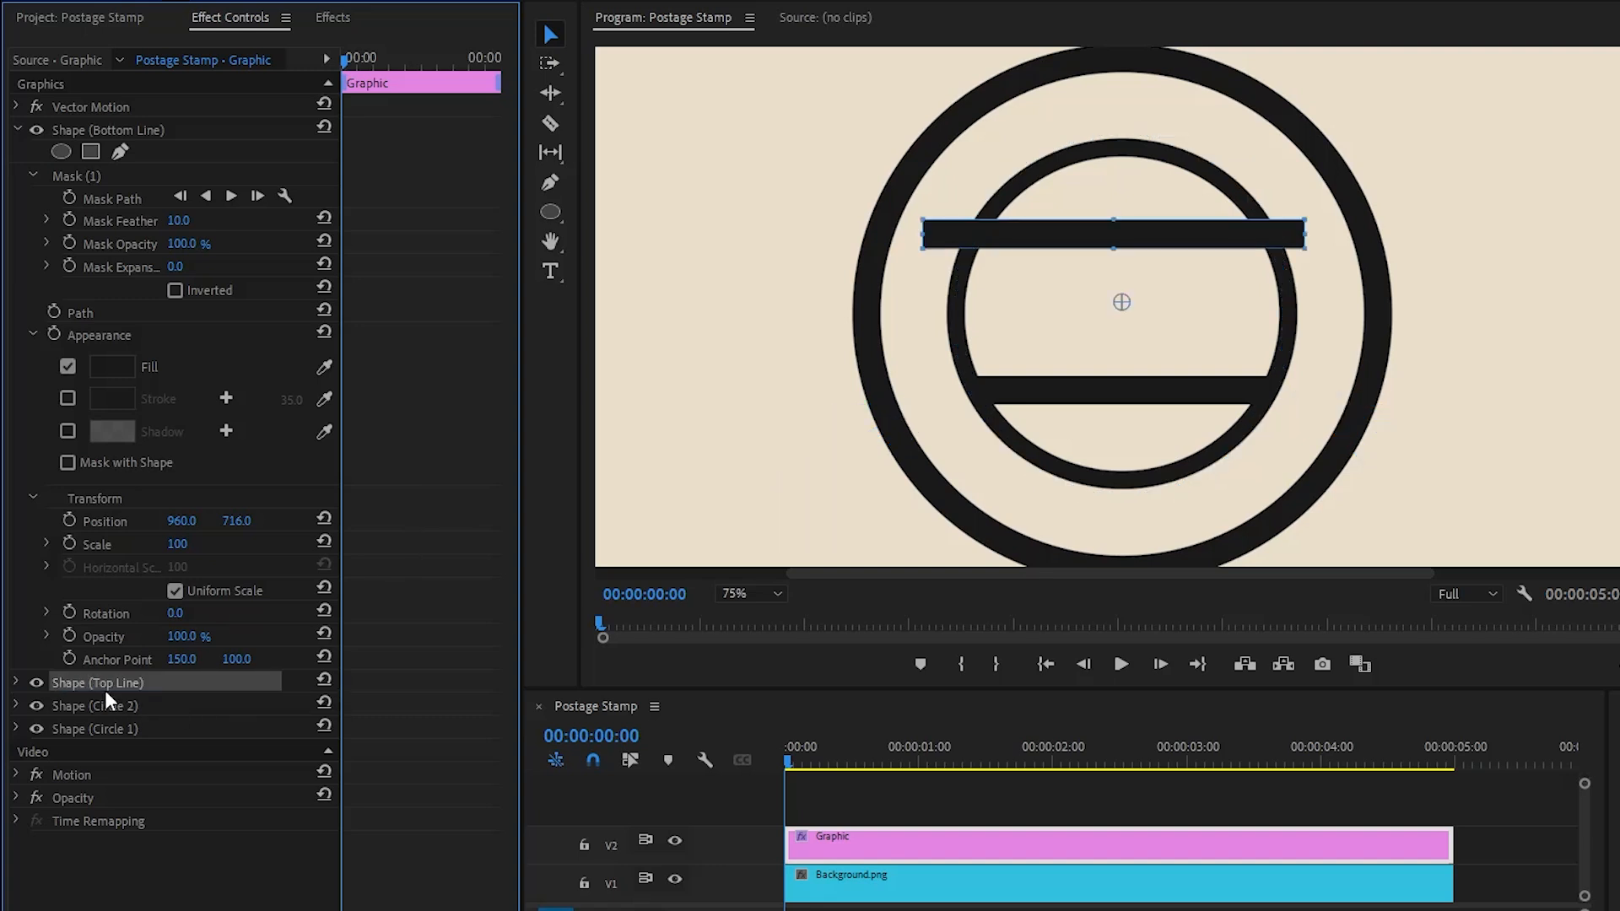
{"action": "left_click", "coordinate": [16, 682]}
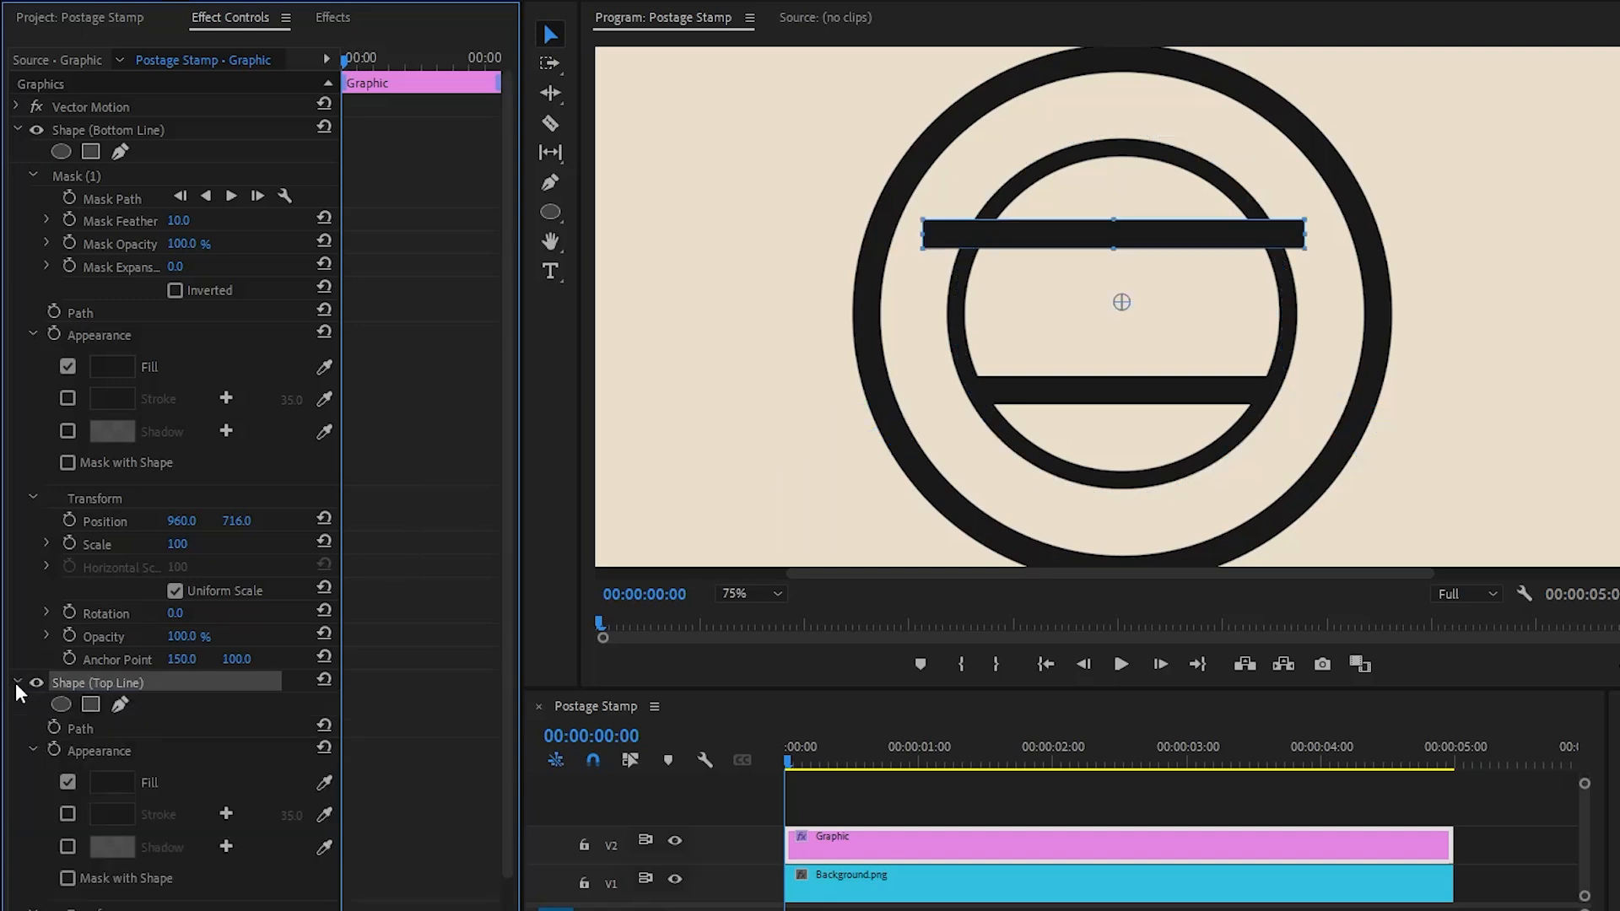
{"action": "left_click", "coordinate": [180, 709]}
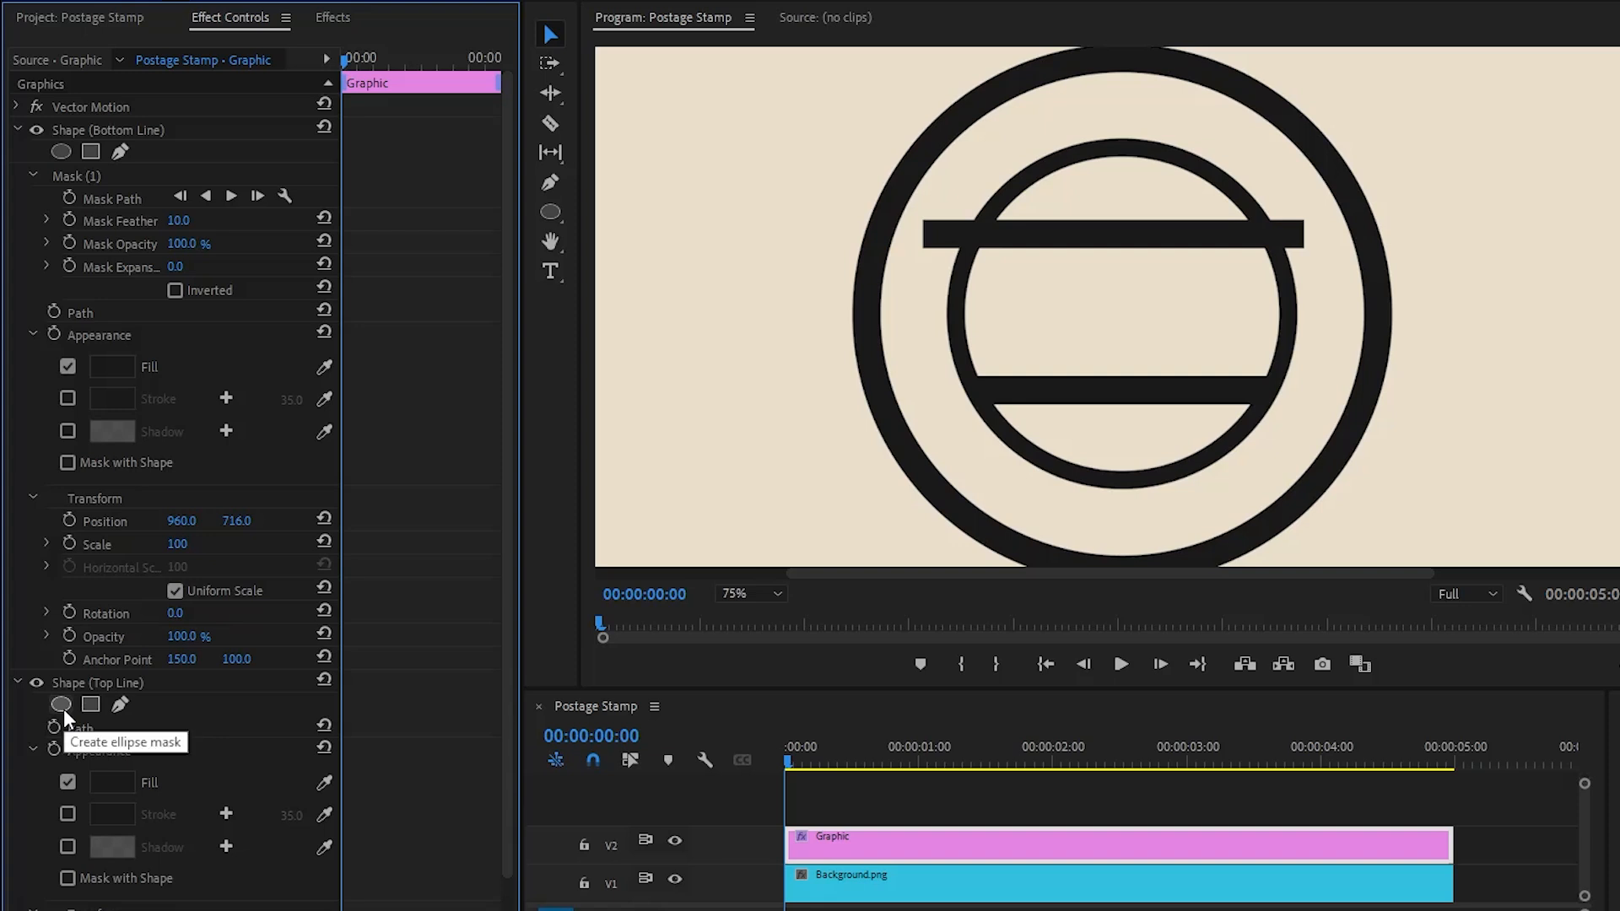
{"action": "left_click", "coordinate": [63, 708]}
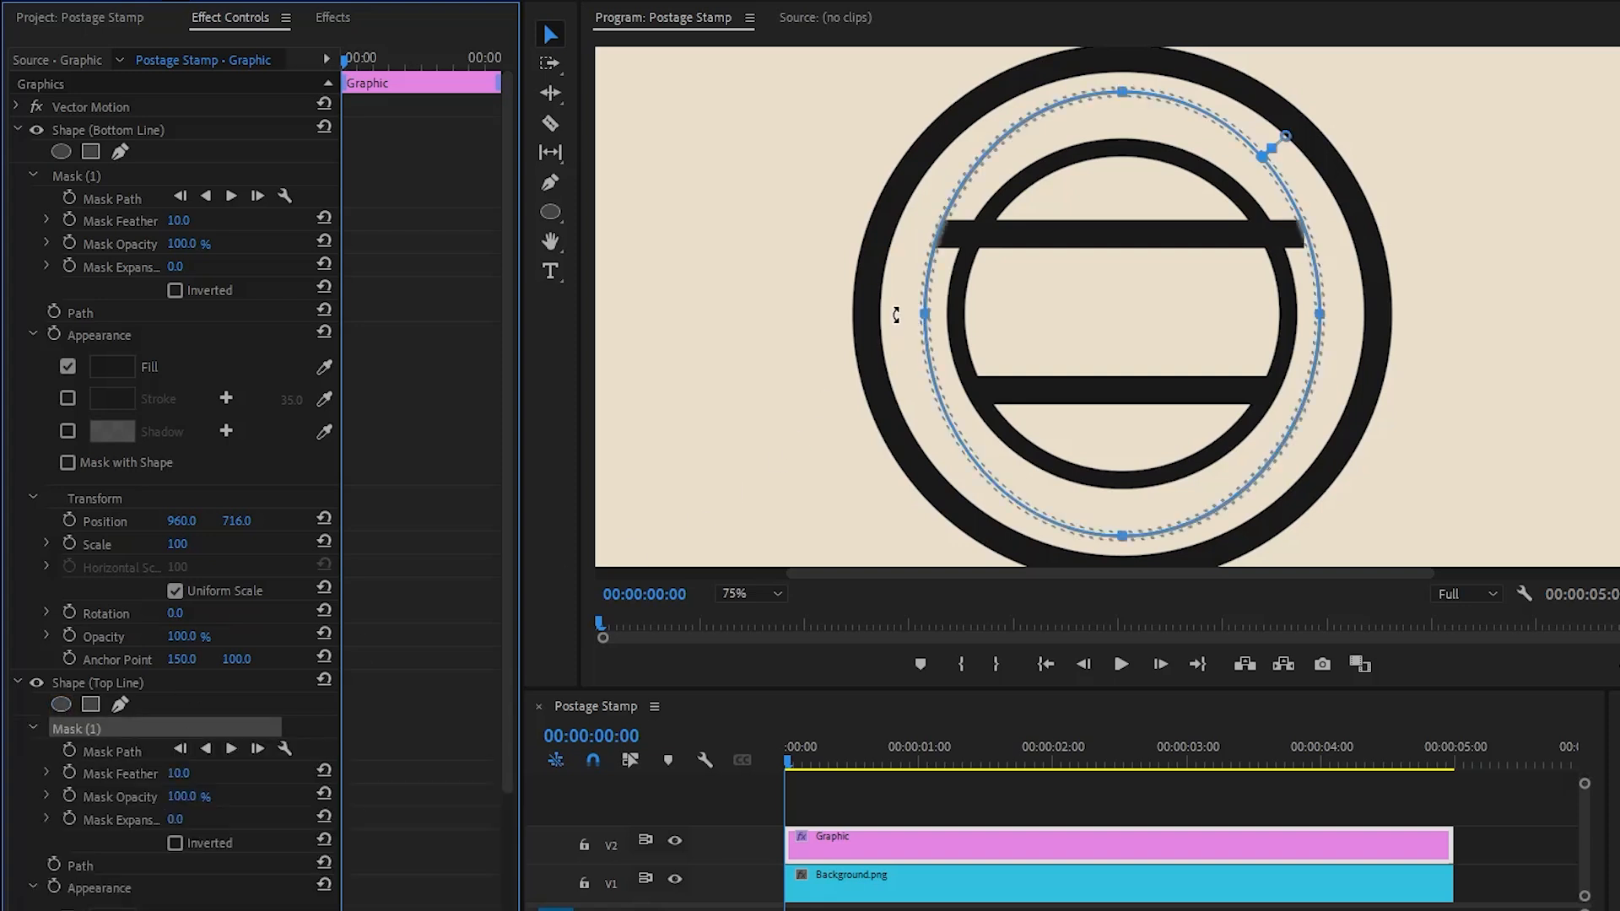
{"action": "left_click_drag", "start_coordinate": [896, 314], "coordinate": [960, 320]}
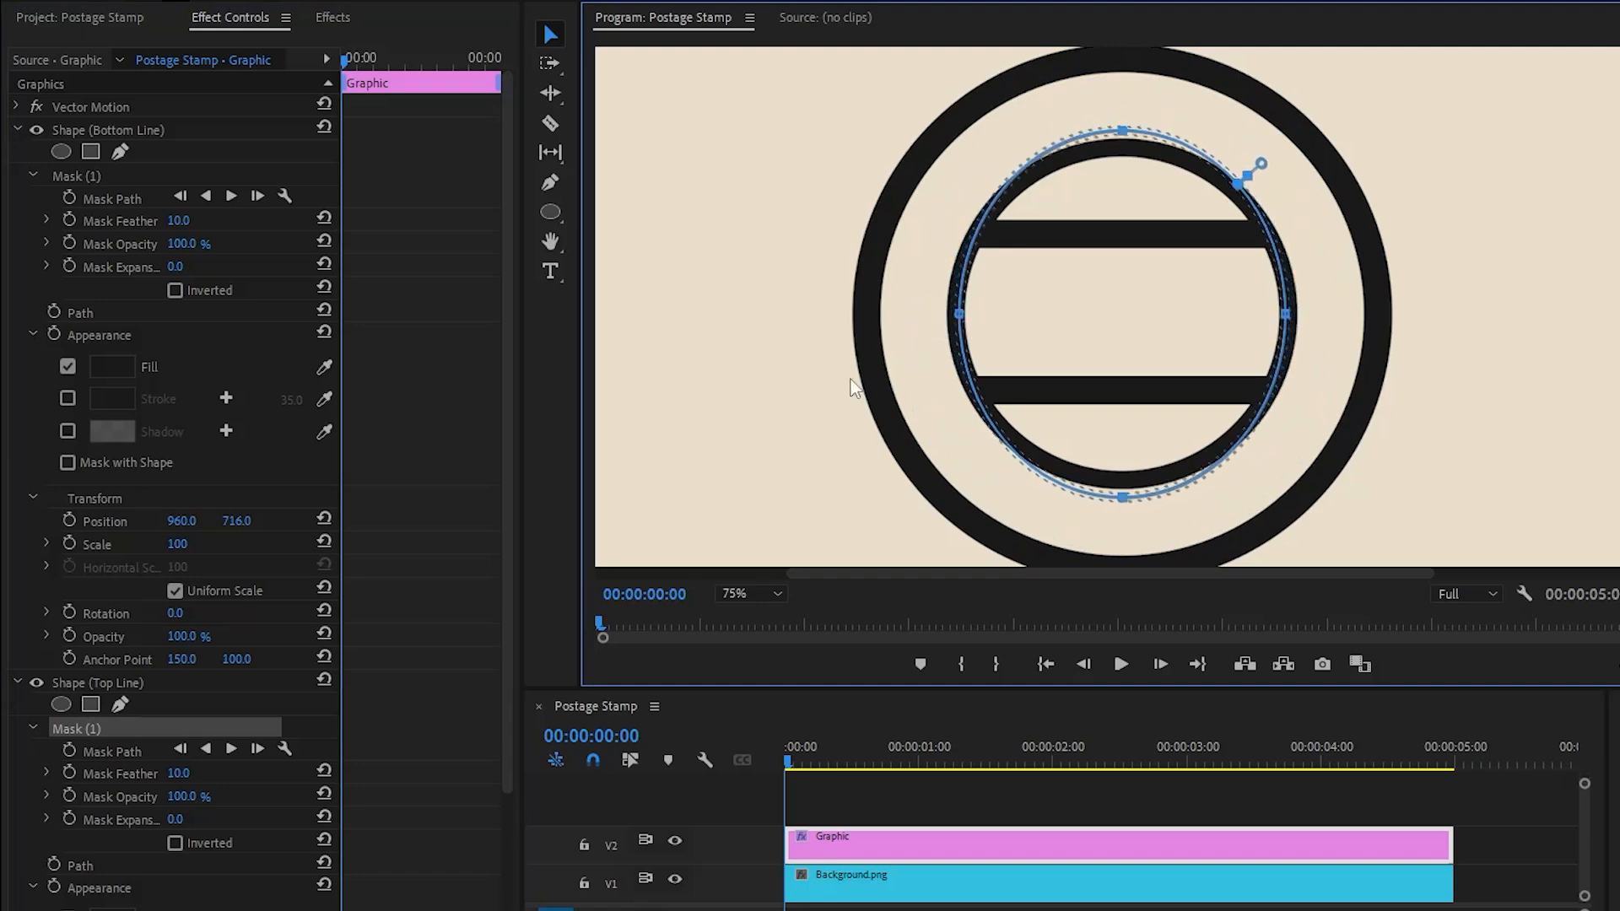
{"action": "left_click", "coordinate": [455, 704]}
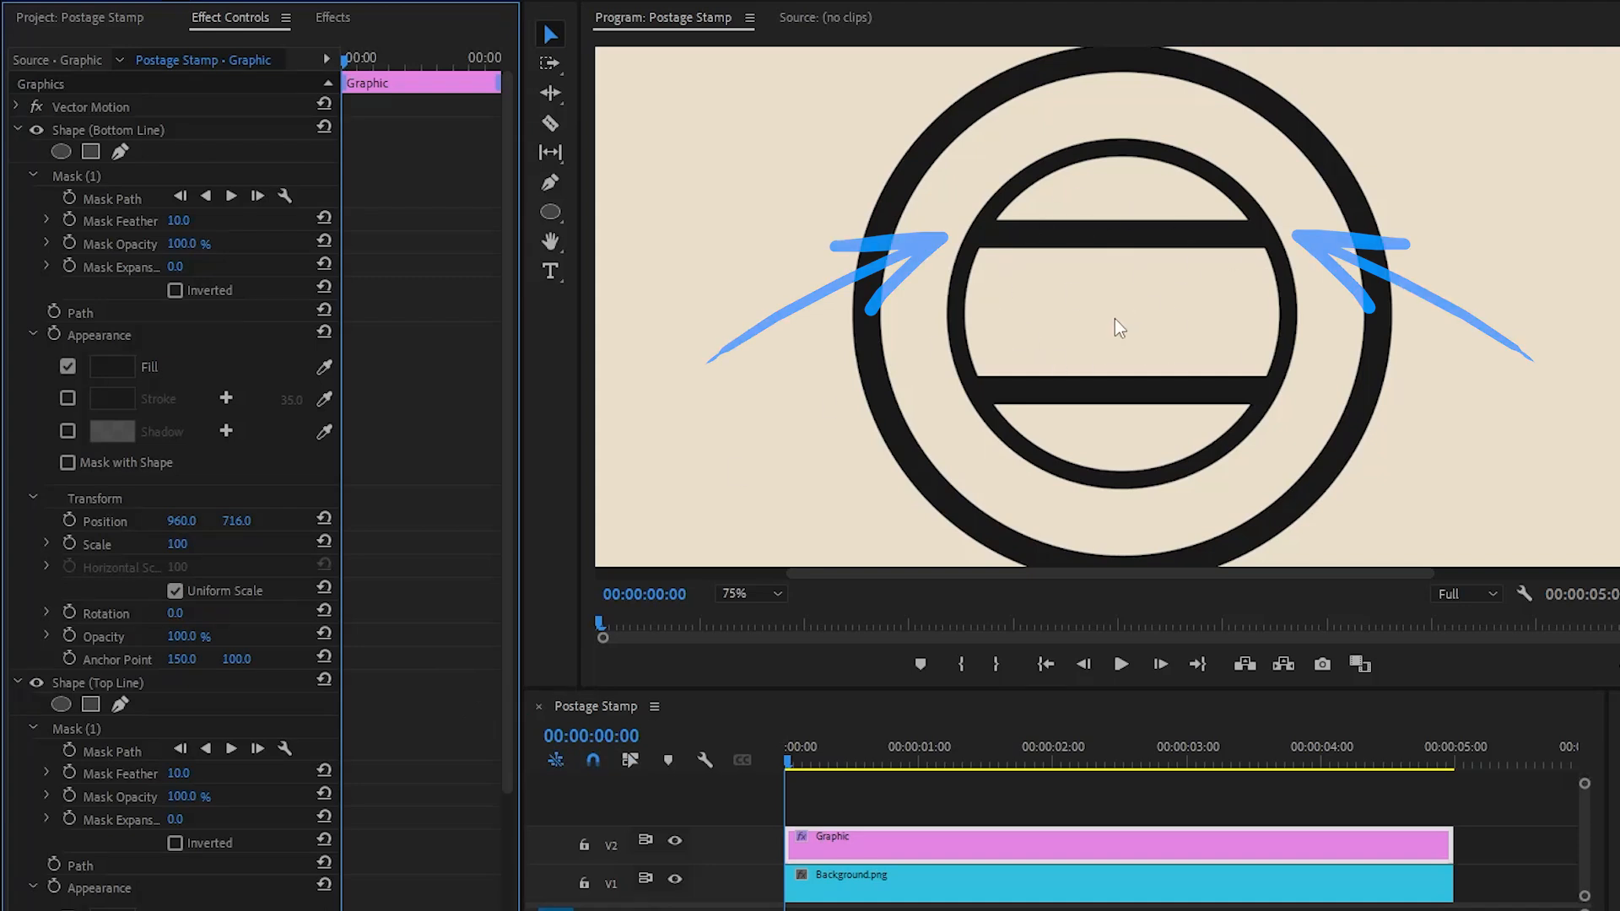
Find the Roughen Edges video effect and apply it to the Graphic clip on track V2.
{"action": "left_click", "coordinate": [337, 21]}
{"action": "left_click", "coordinate": [213, 47]}
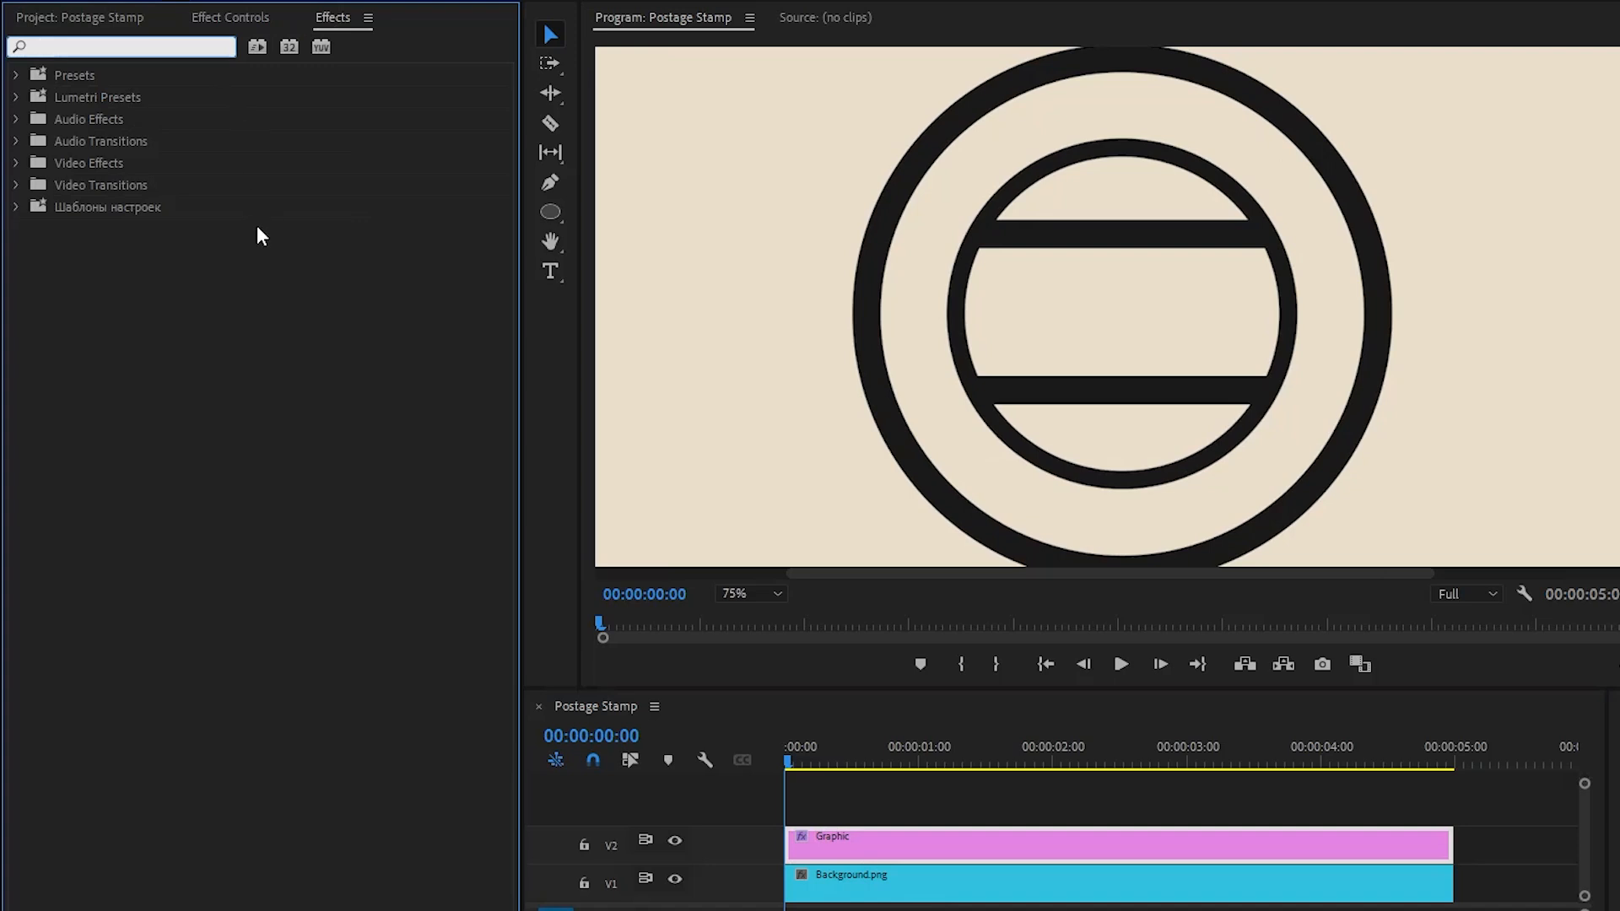
{"action": "type", "text": "roughen"}
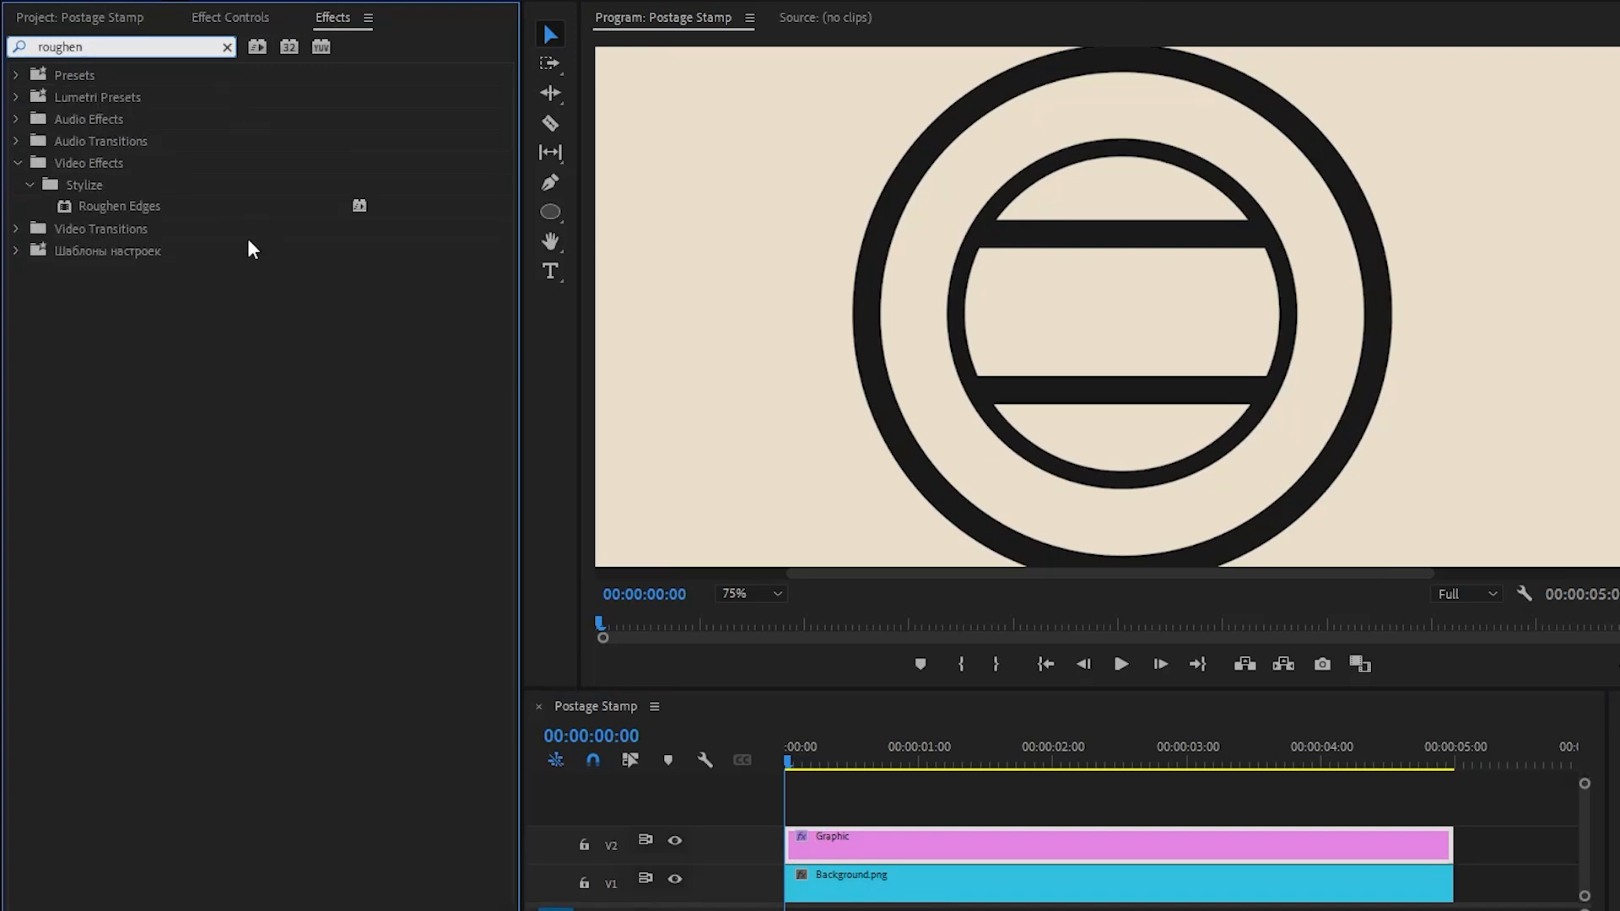
{"action": "left_click", "coordinate": [124, 204]}
{"action": "left_click_drag", "start_coordinate": [124, 207], "coordinate": [839, 843]}
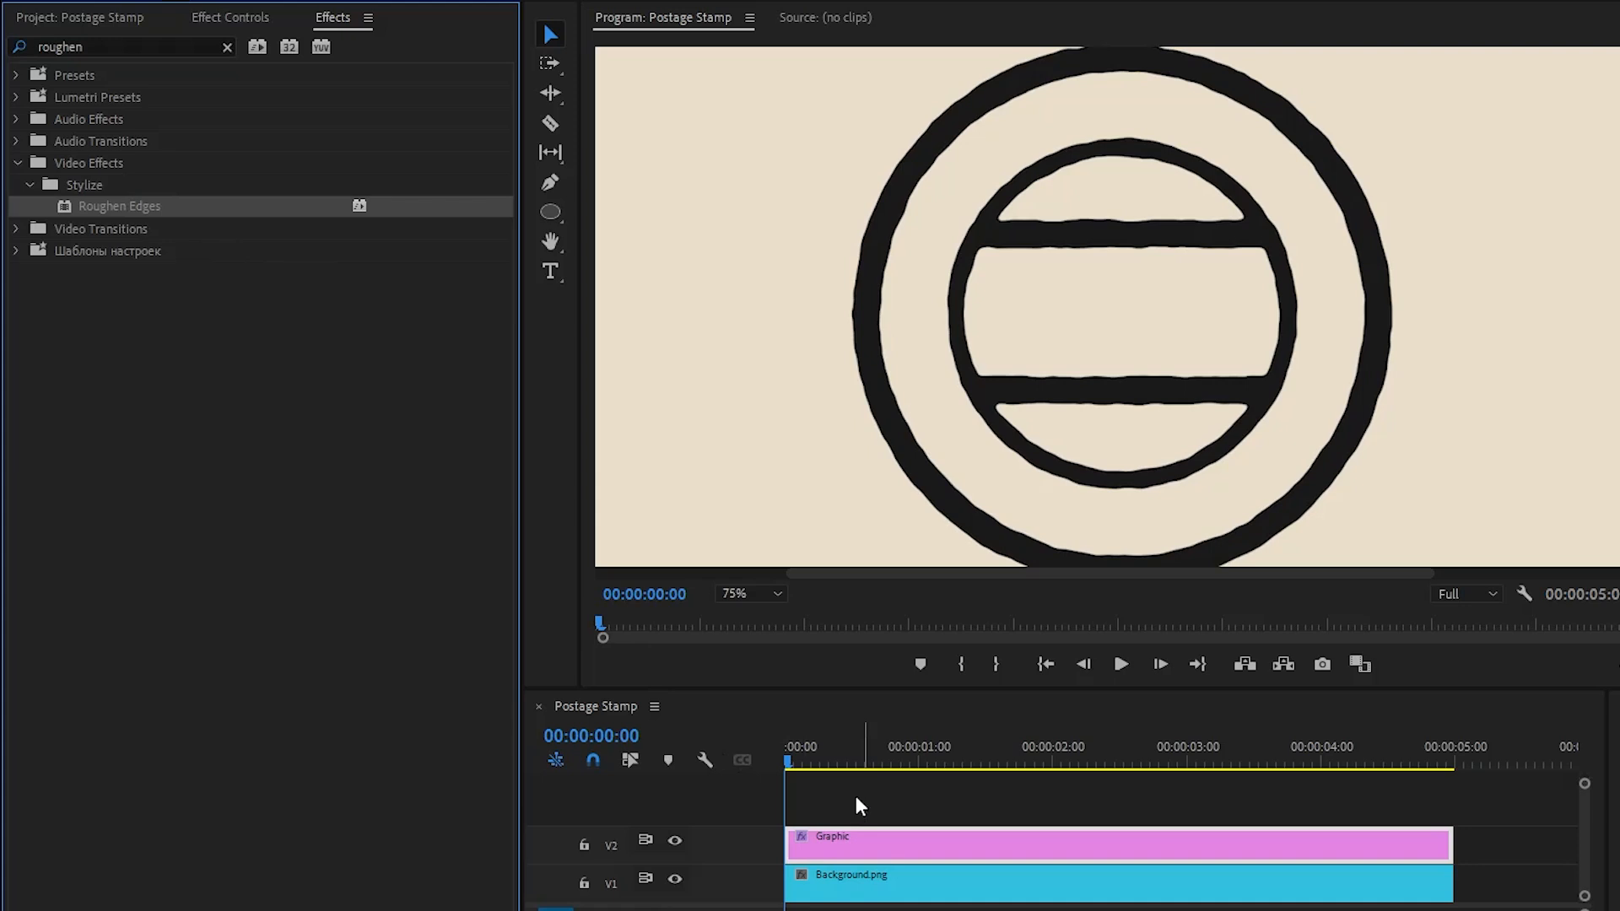
Set the Roughen Edges effect's Edge Type to Cut and its Border to 20.
{"action": "left_click", "coordinate": [264, 20]}
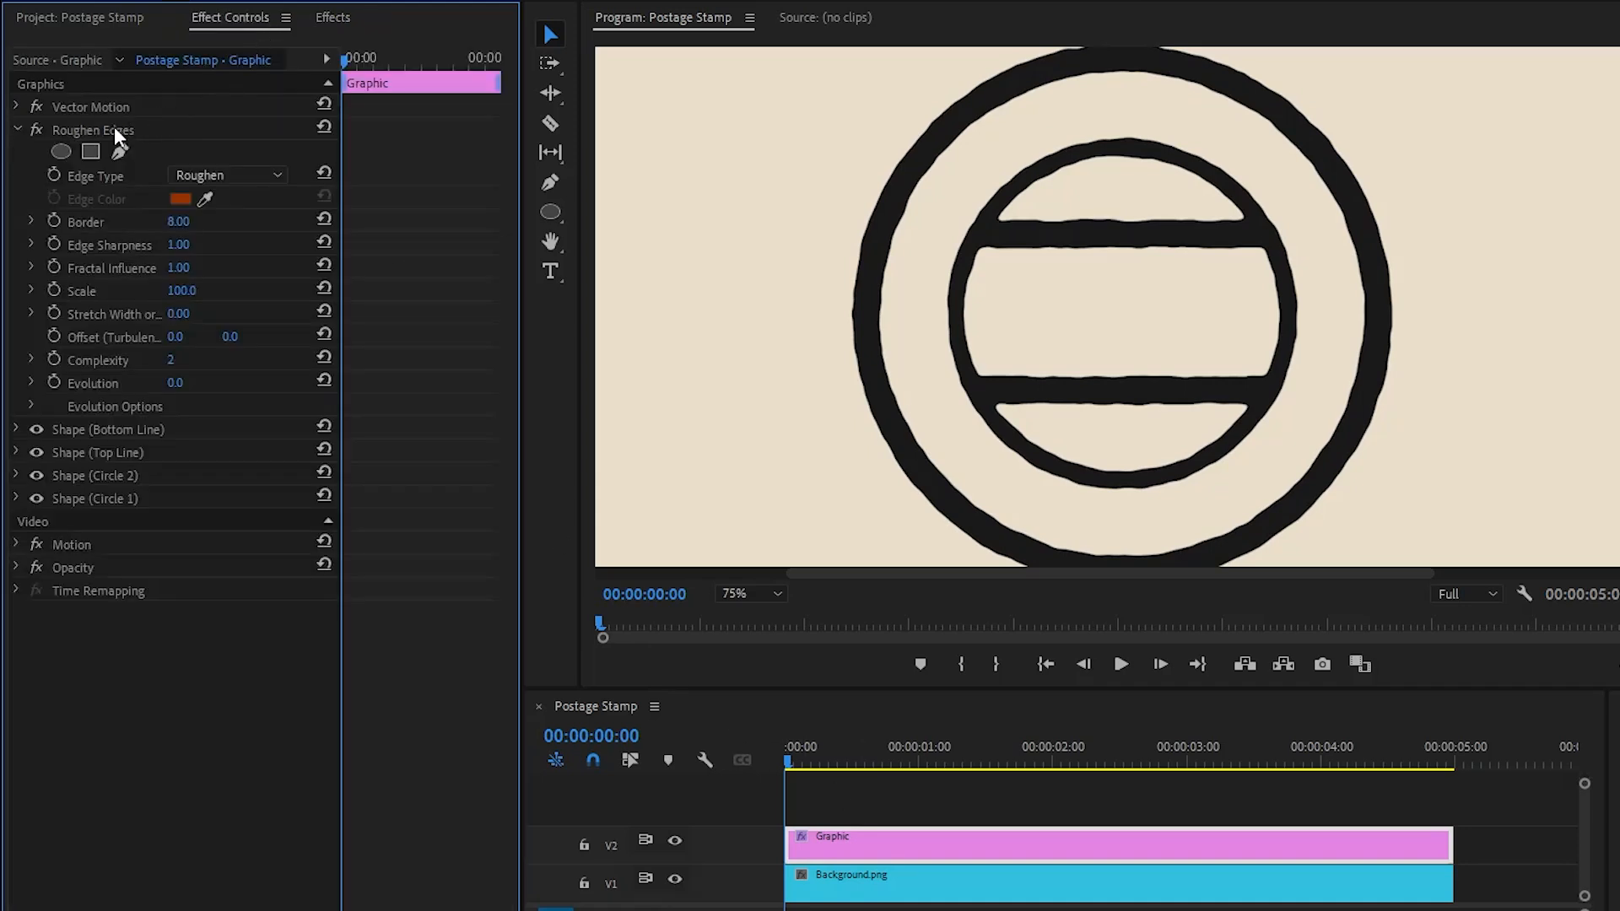
{"action": "left_click", "coordinate": [176, 129]}
{"action": "left_click", "coordinate": [112, 174]}
{"action": "left_click", "coordinate": [241, 175]}
{"action": "left_click", "coordinate": [250, 243]}
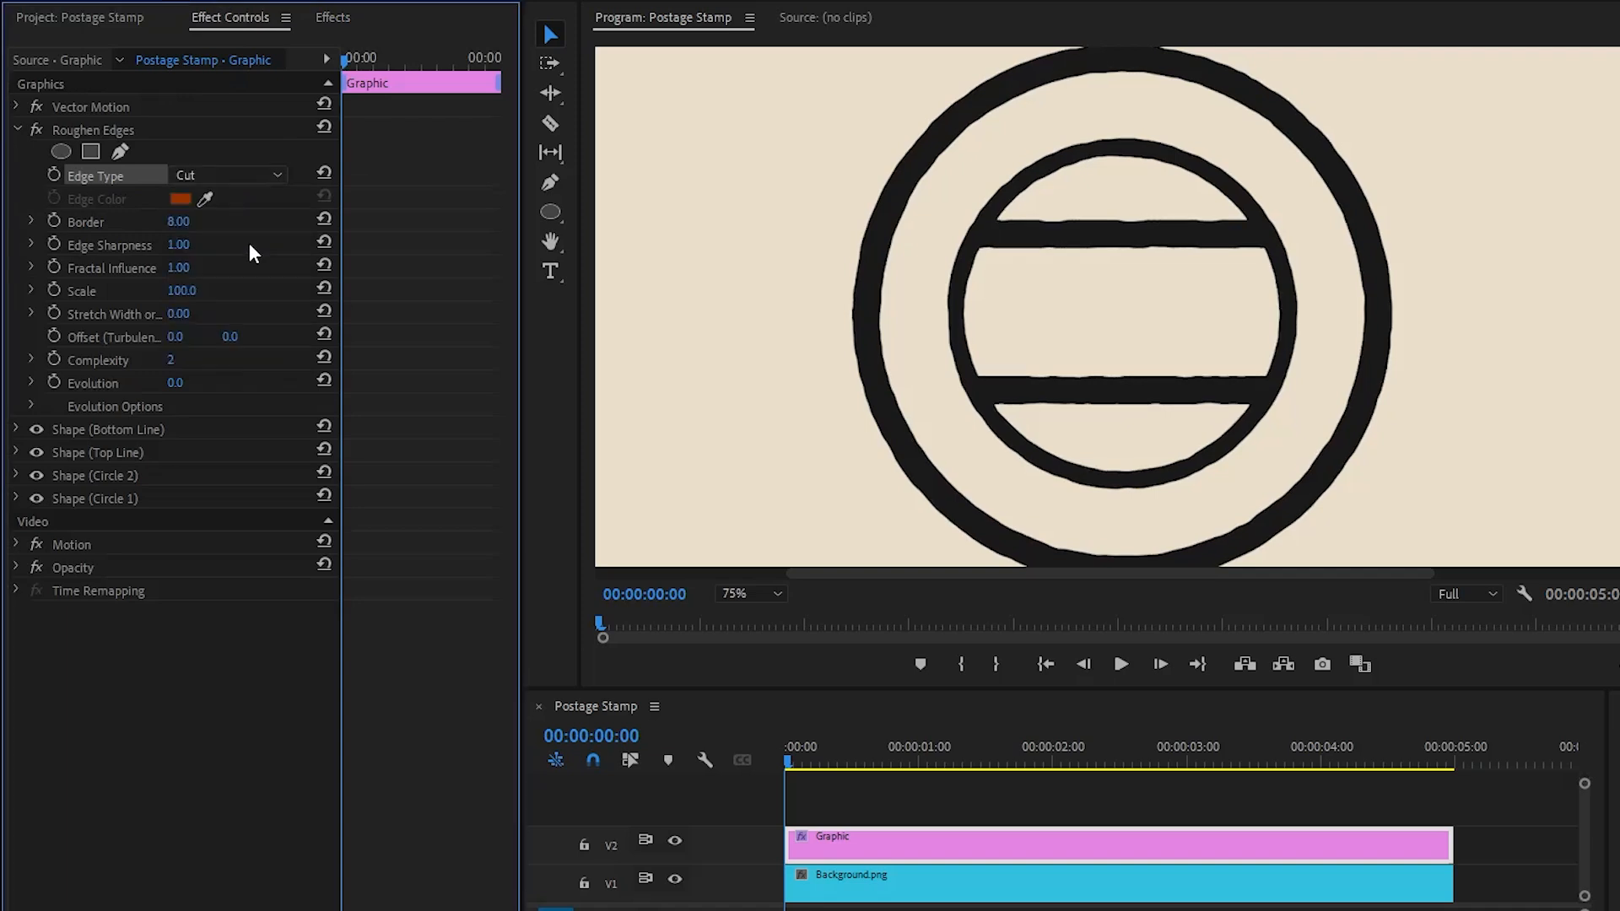
{"action": "left_click", "coordinate": [93, 221]}
{"action": "left_click", "coordinate": [178, 221]}
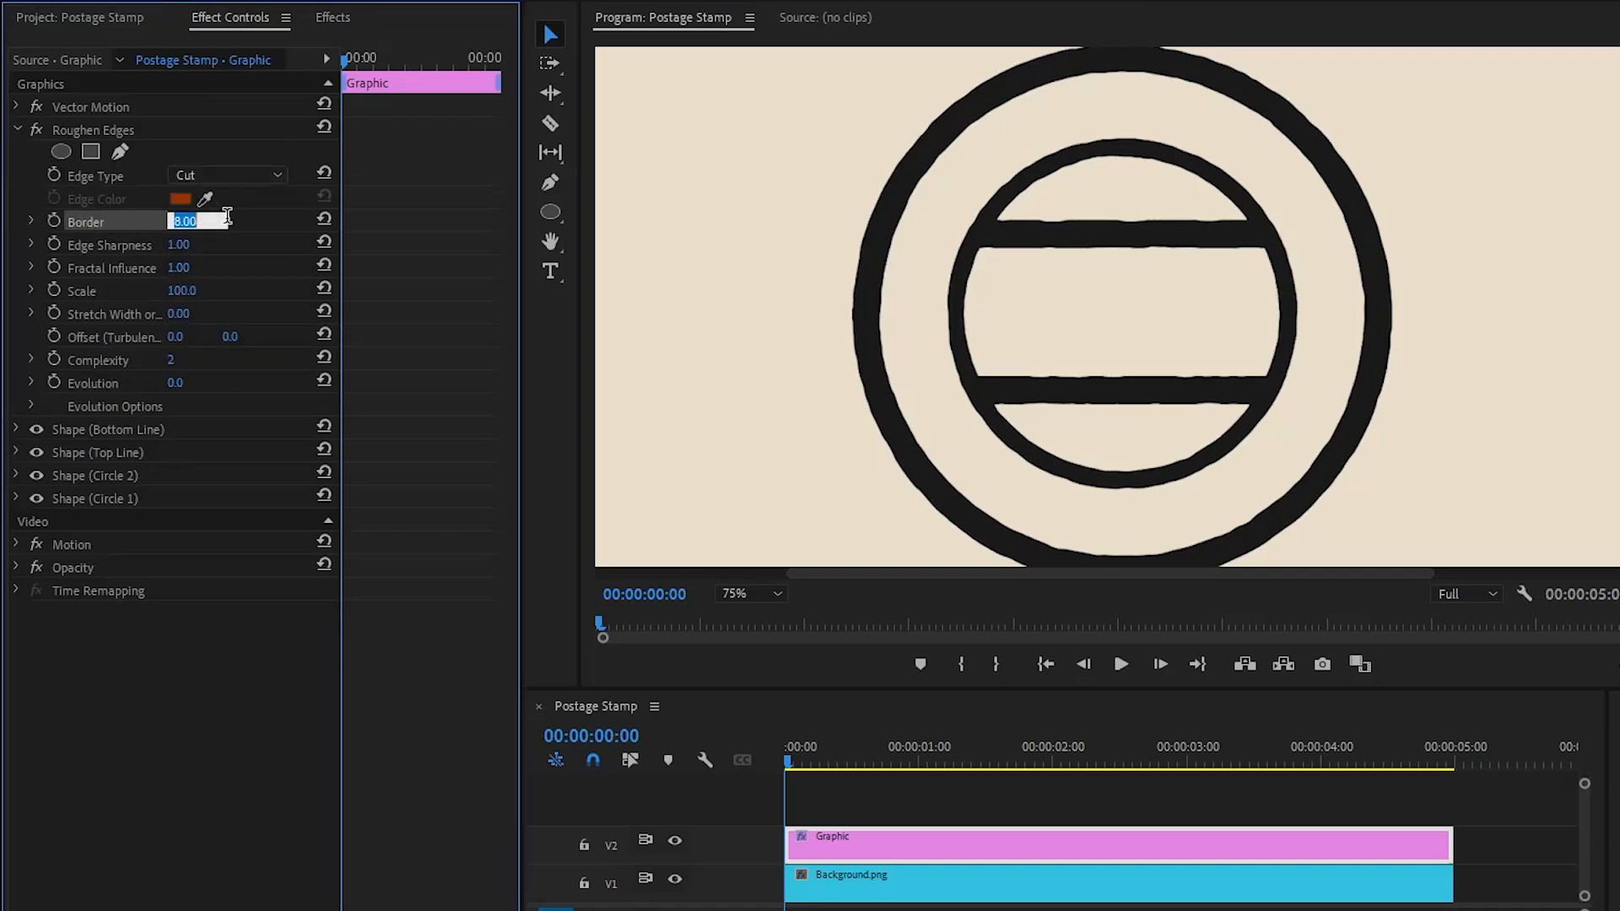
{"action": "type", "text": "20"}
{"action": "key", "text": "Return"}
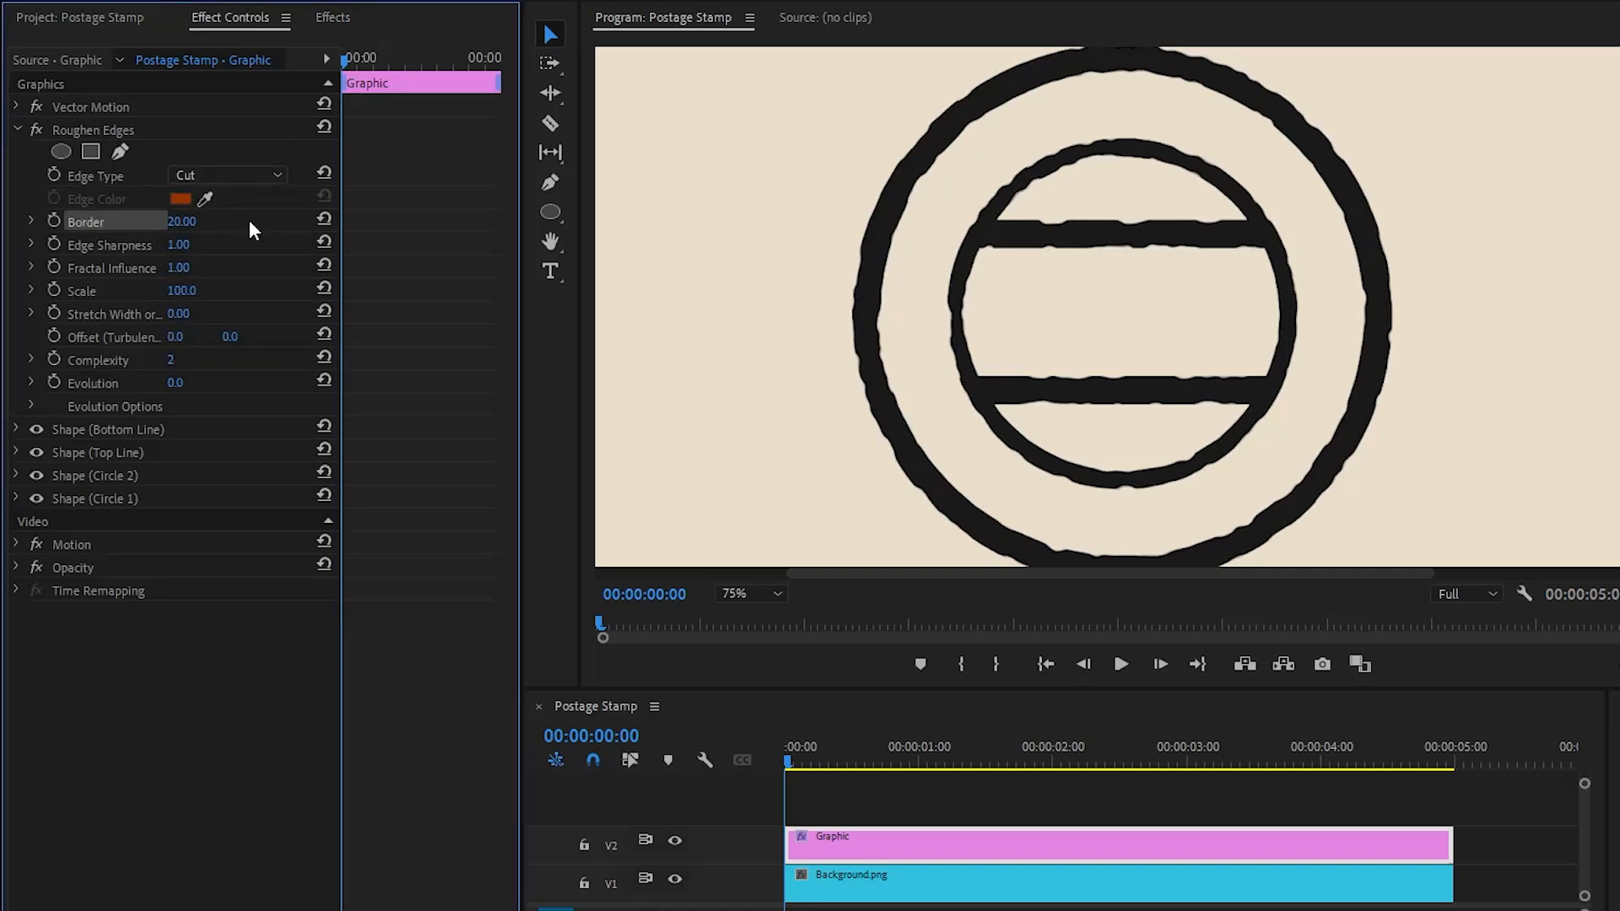
Set the Roughen Edges effect's Edge Sharpness to 2.50 and increase its Complexity.
{"action": "left_click", "coordinate": [739, 597]}
{"action": "left_click", "coordinate": [747, 685]}
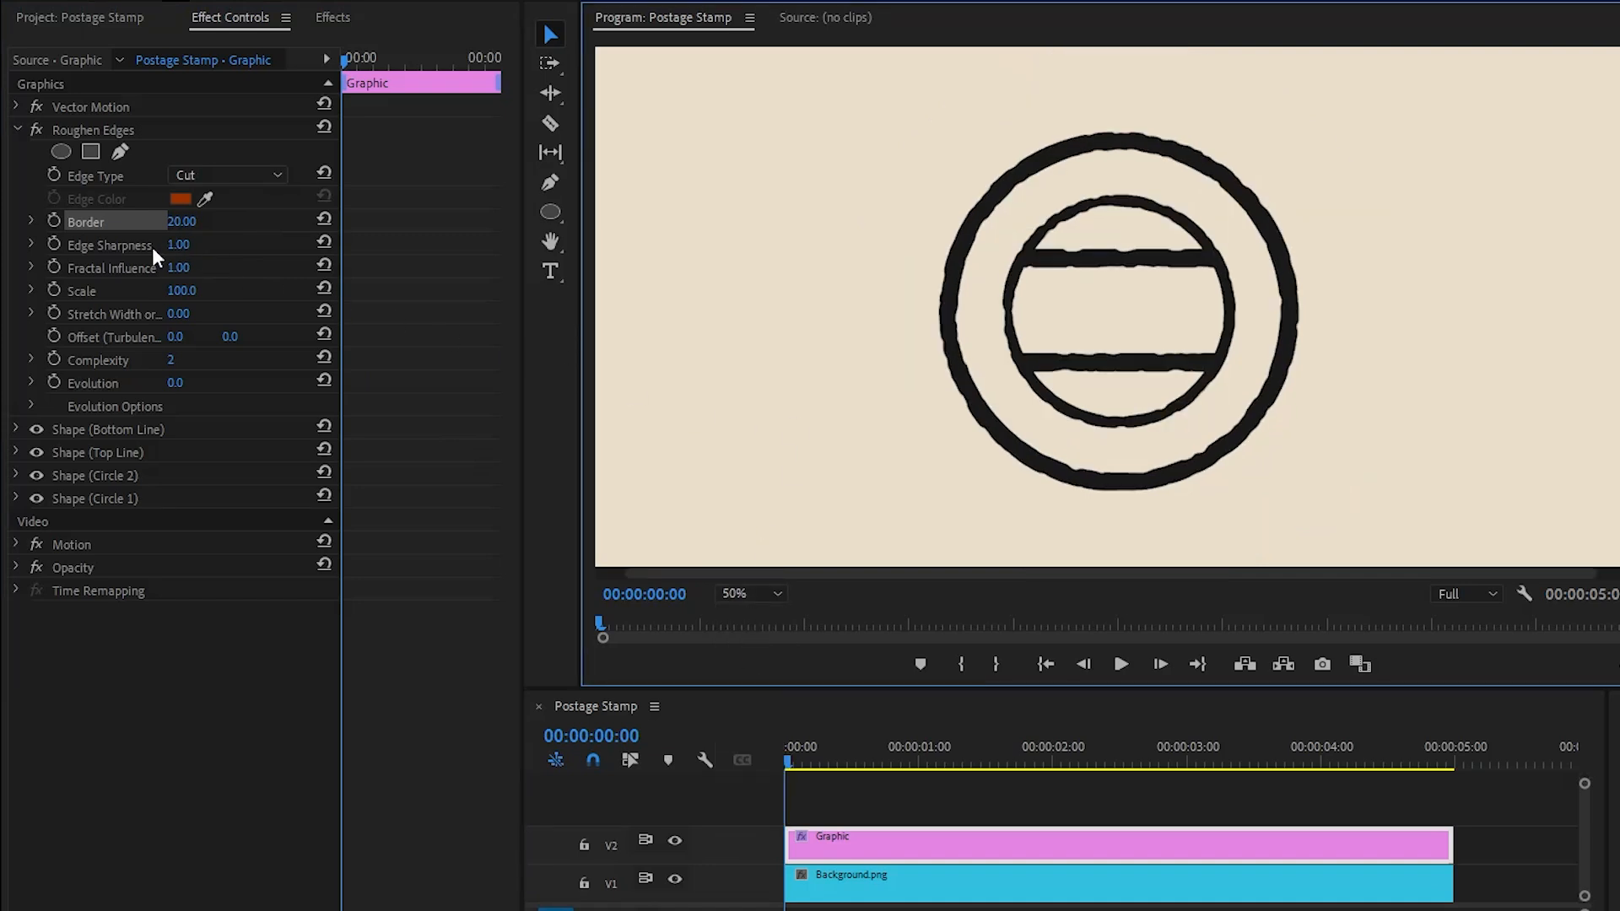
{"action": "left_click", "coordinate": [120, 246]}
{"action": "left_click", "coordinate": [185, 246]}
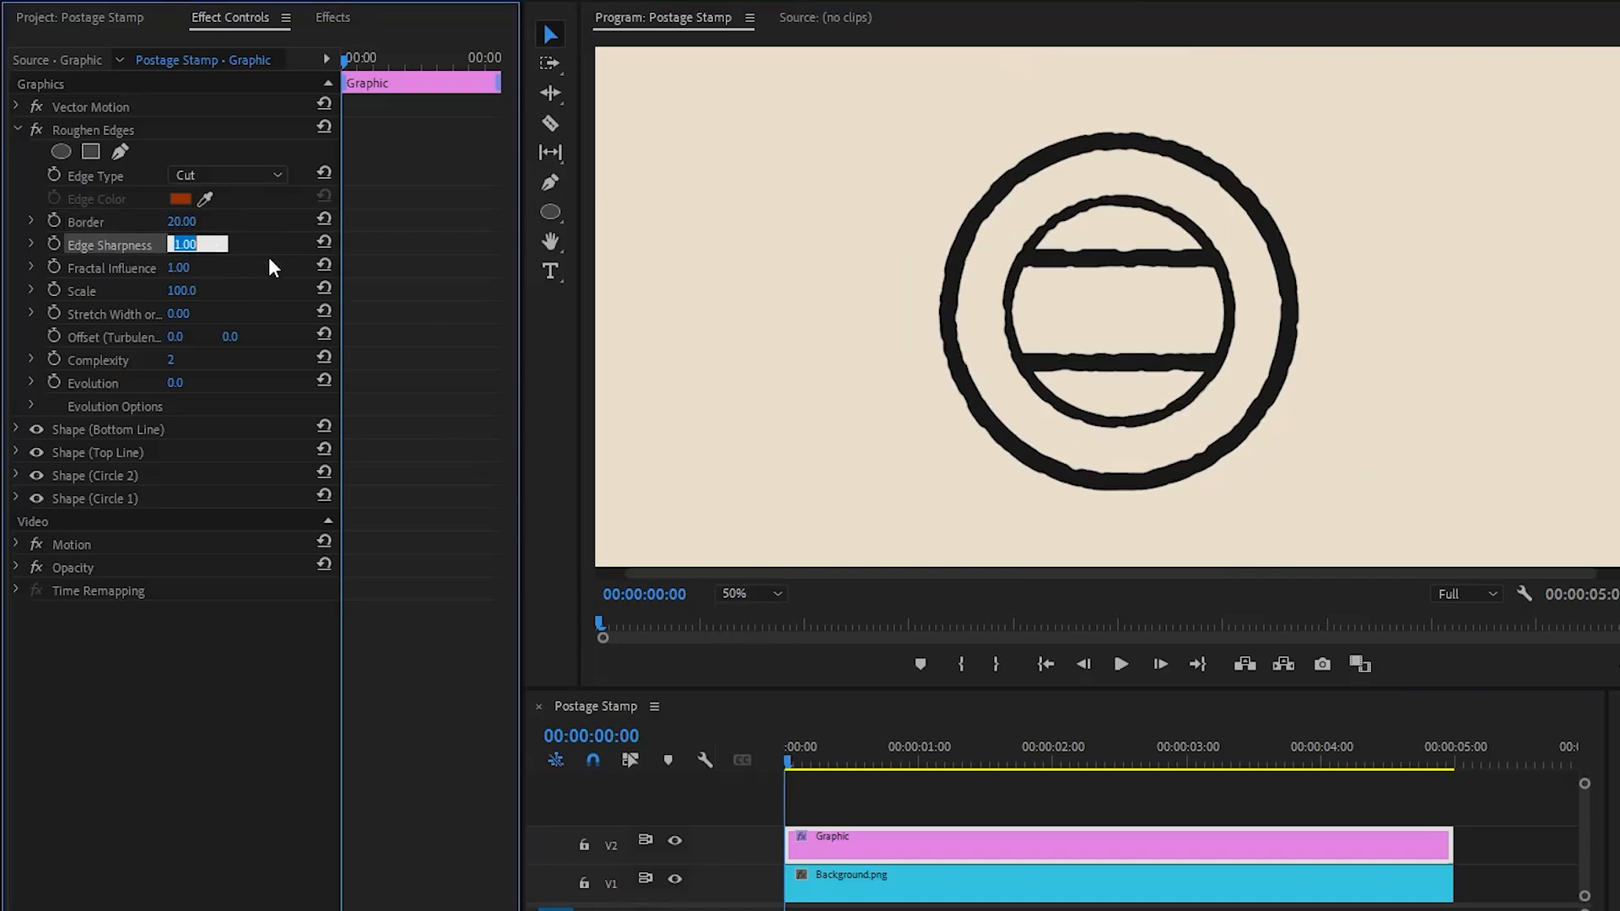
{"action": "type", "text": "2.50"}
{"action": "key", "text": "Return"}
{"action": "left_click", "coordinate": [121, 361]}
{"action": "left_click_drag", "start_coordinate": [170, 359], "coordinate": [219, 364]}
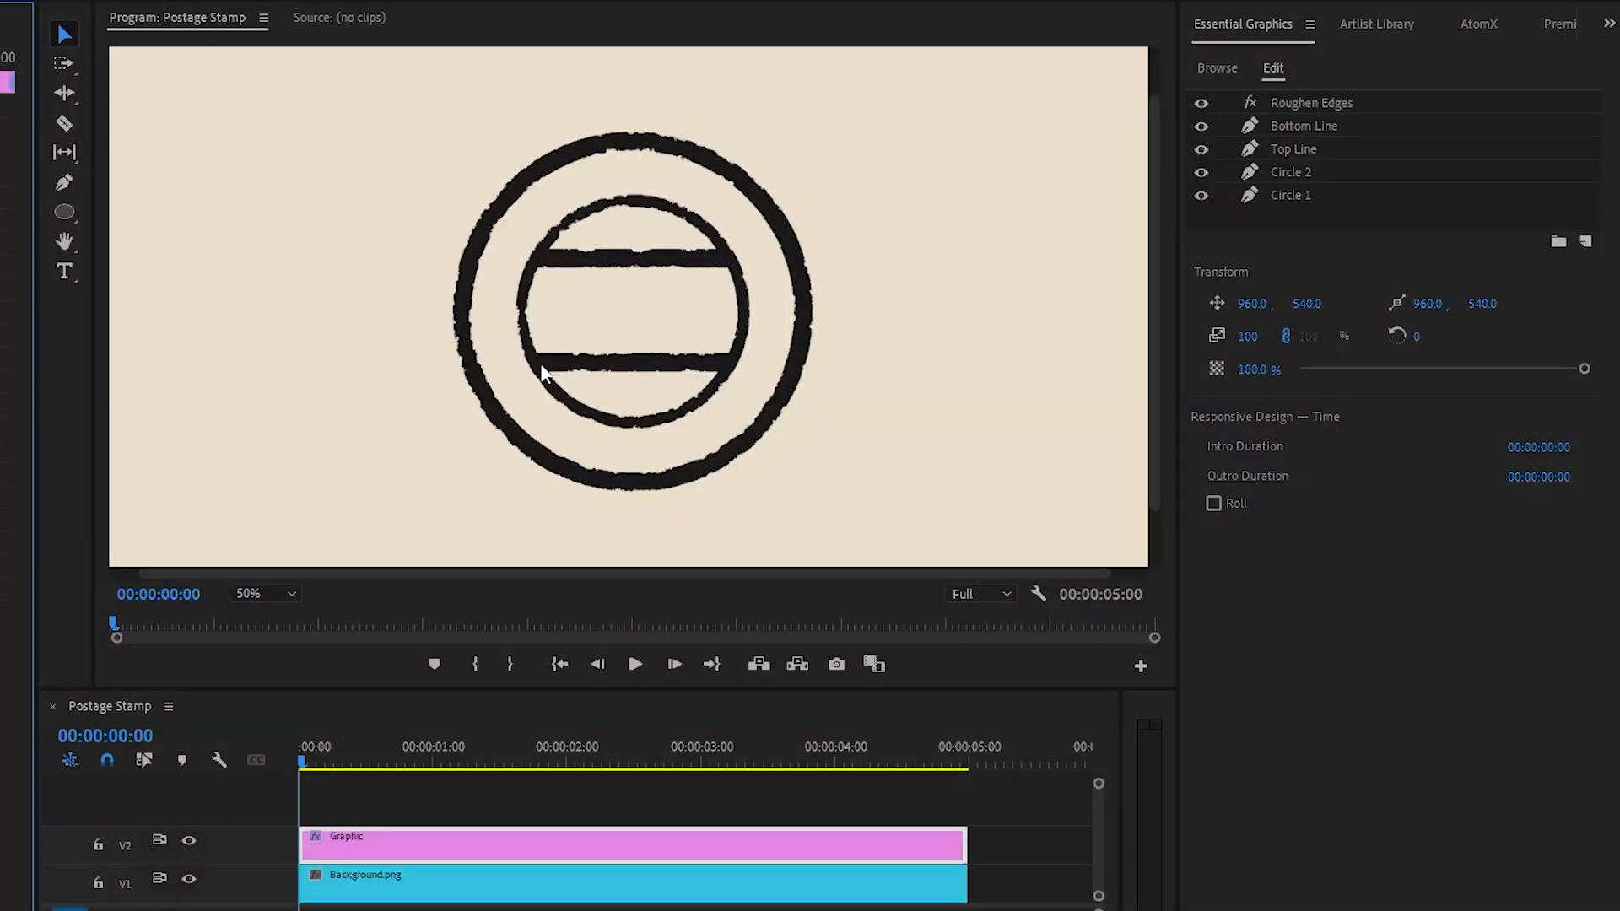
Add a text layer to the stamp graphic and make it read 1920.
{"action": "left_click", "coordinate": [281, 594]}
{"action": "left_click", "coordinate": [262, 711]}
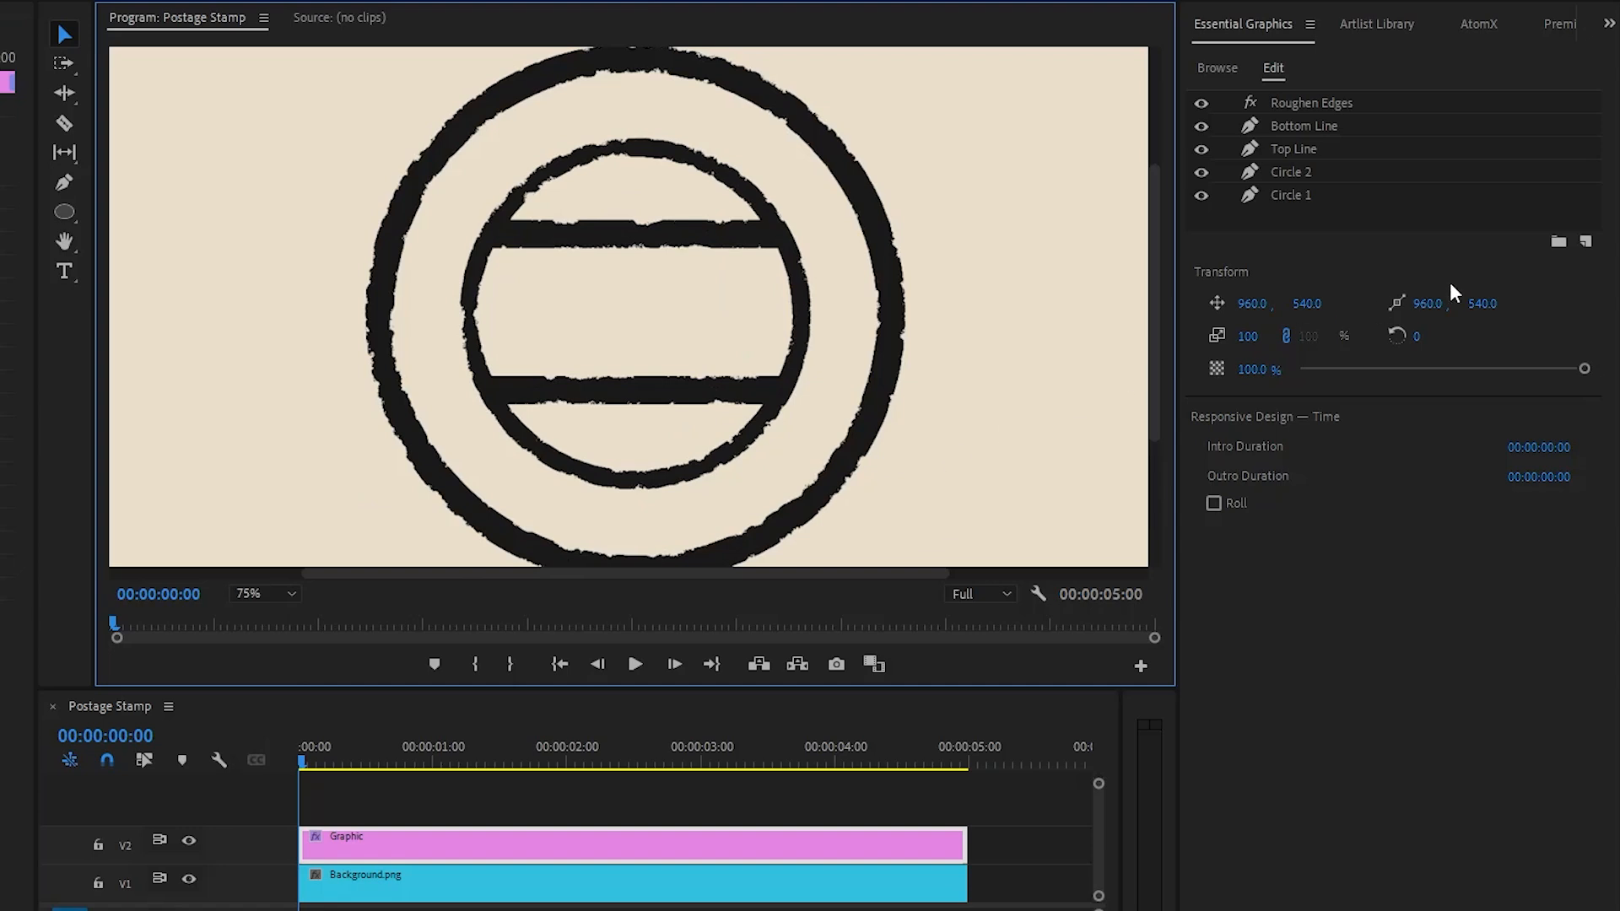
{"action": "left_click", "coordinate": [1585, 244]}
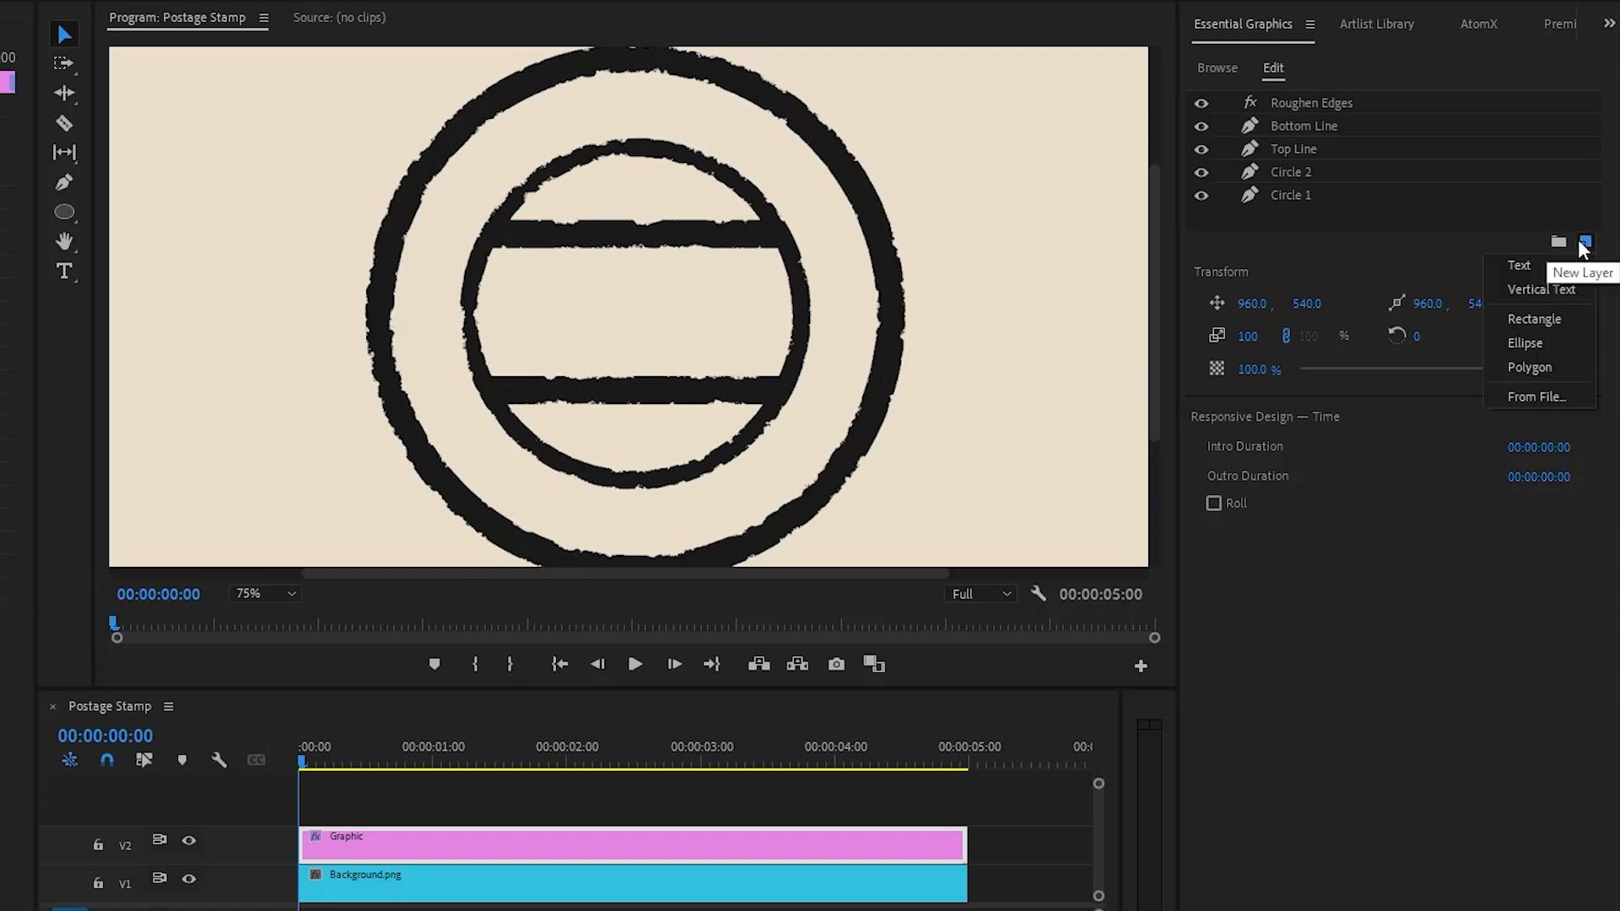
{"action": "left_click", "coordinate": [1532, 273]}
{"action": "double_click", "coordinate": [1061, 302]}
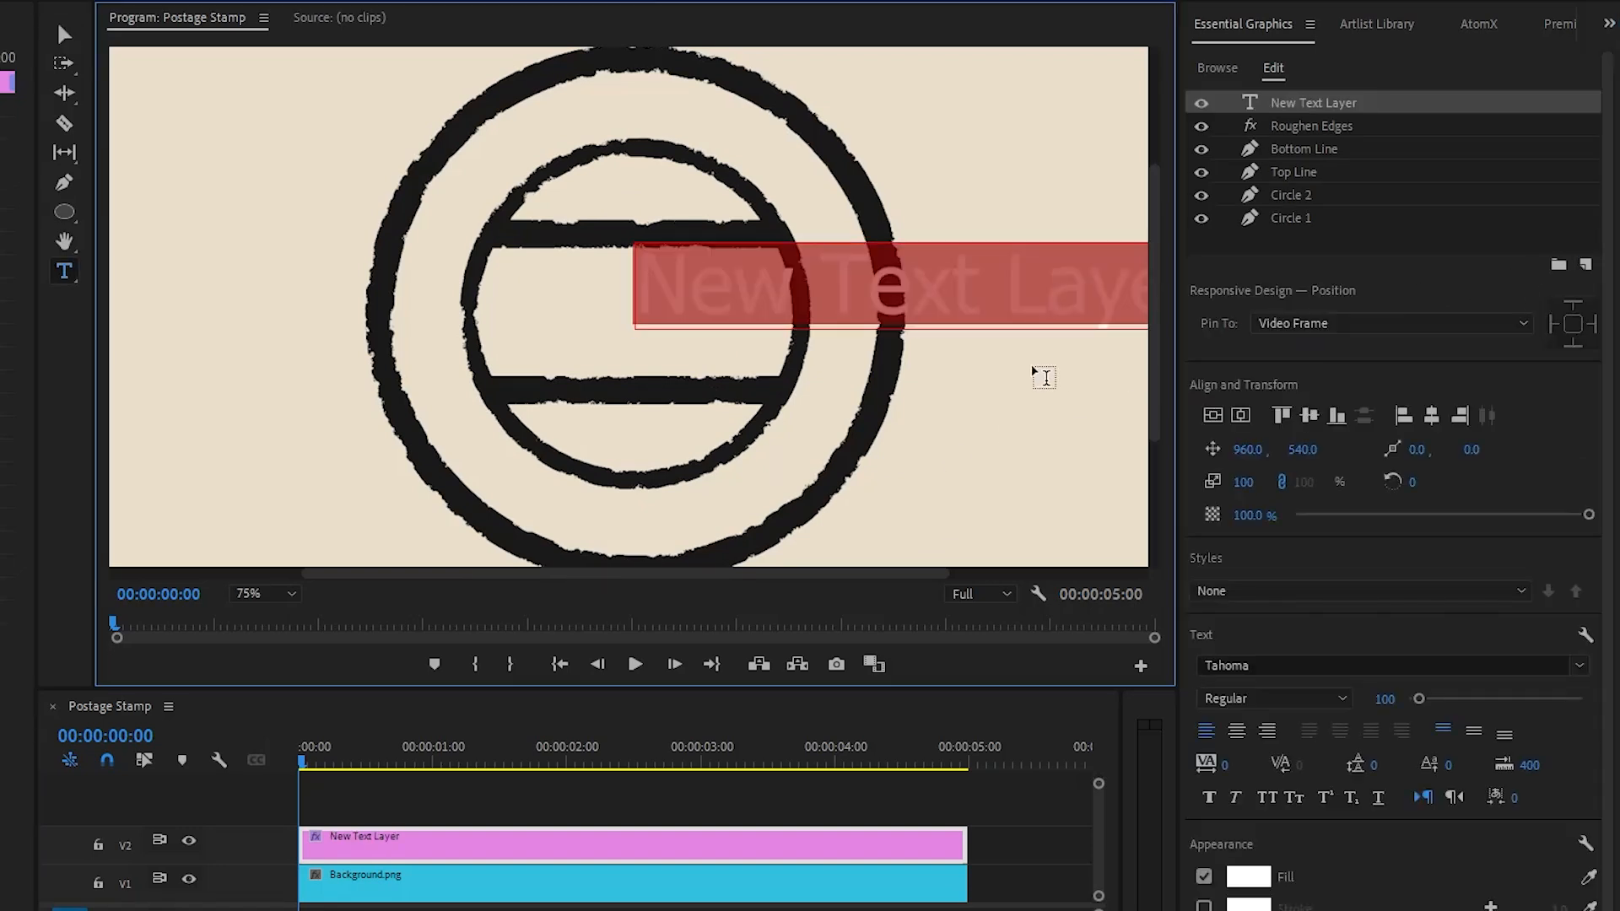
{"action": "type", "text": "1920"}
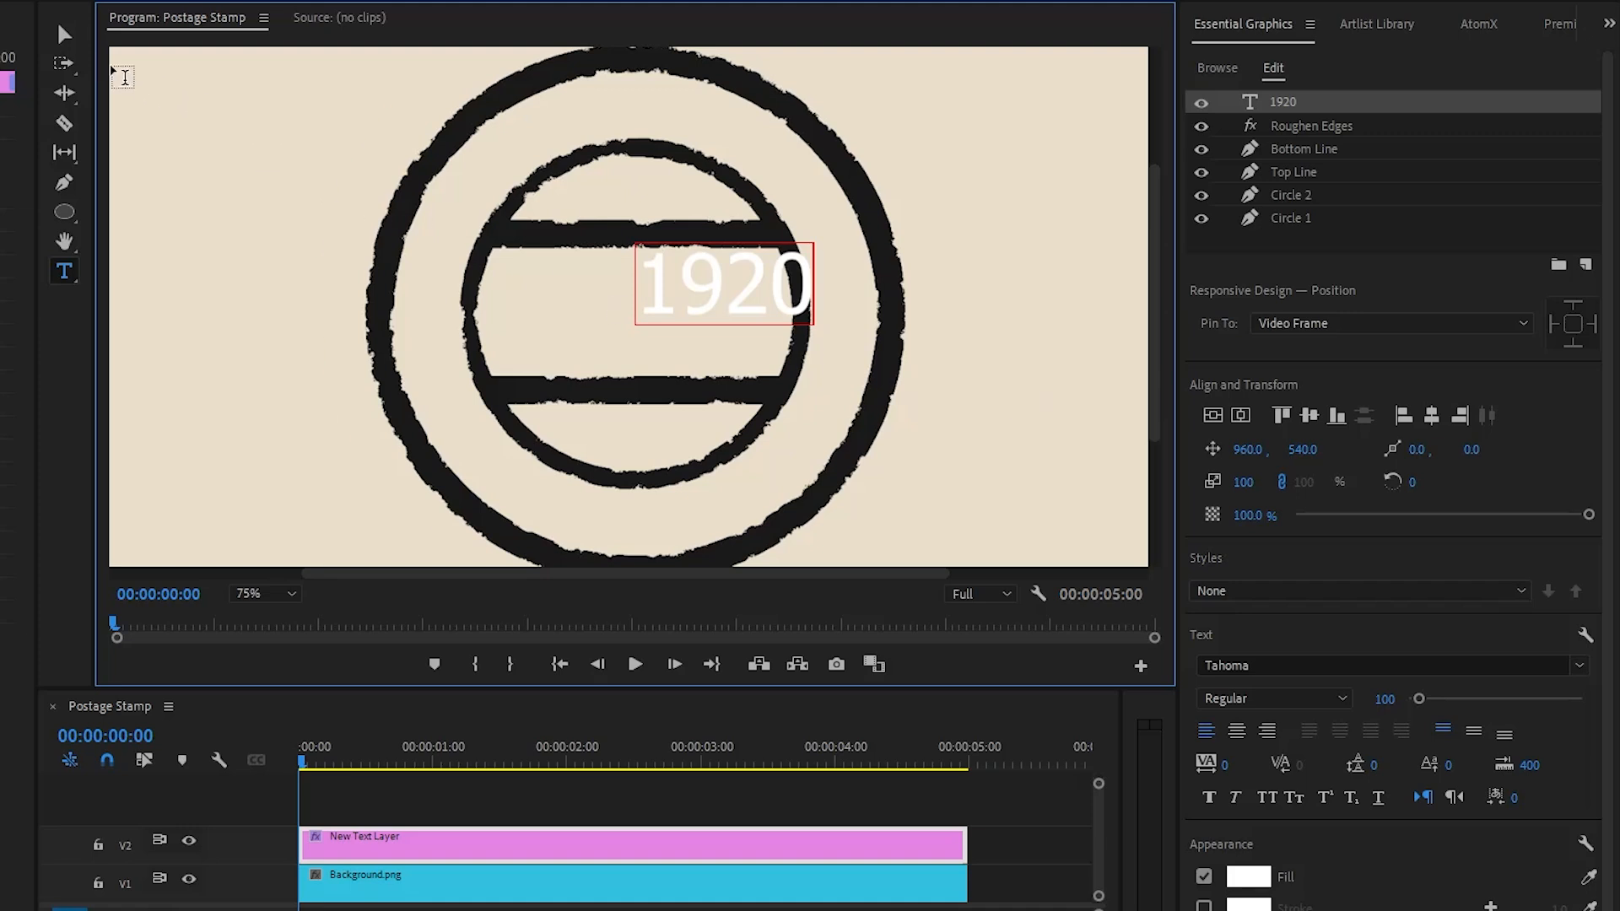
Change the 1920 text's font to Cut the crap.
{"action": "left_click", "coordinate": [65, 33]}
{"action": "left_click", "coordinate": [1242, 666]}
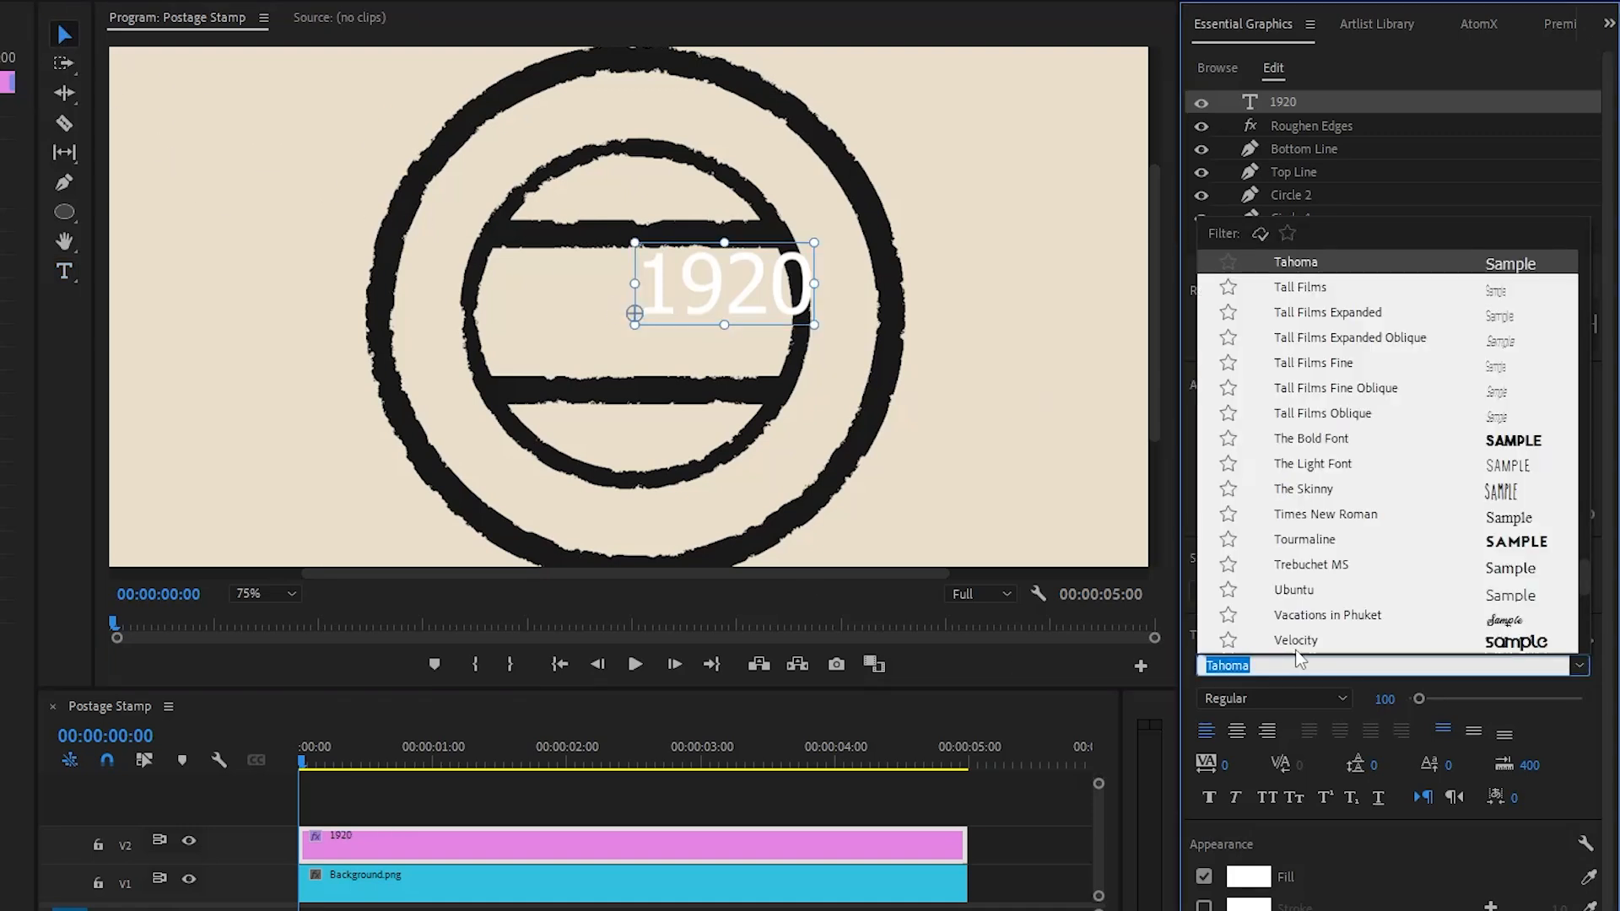
{"action": "type", "text": "Cut the crap"}
{"action": "key", "text": "Return"}
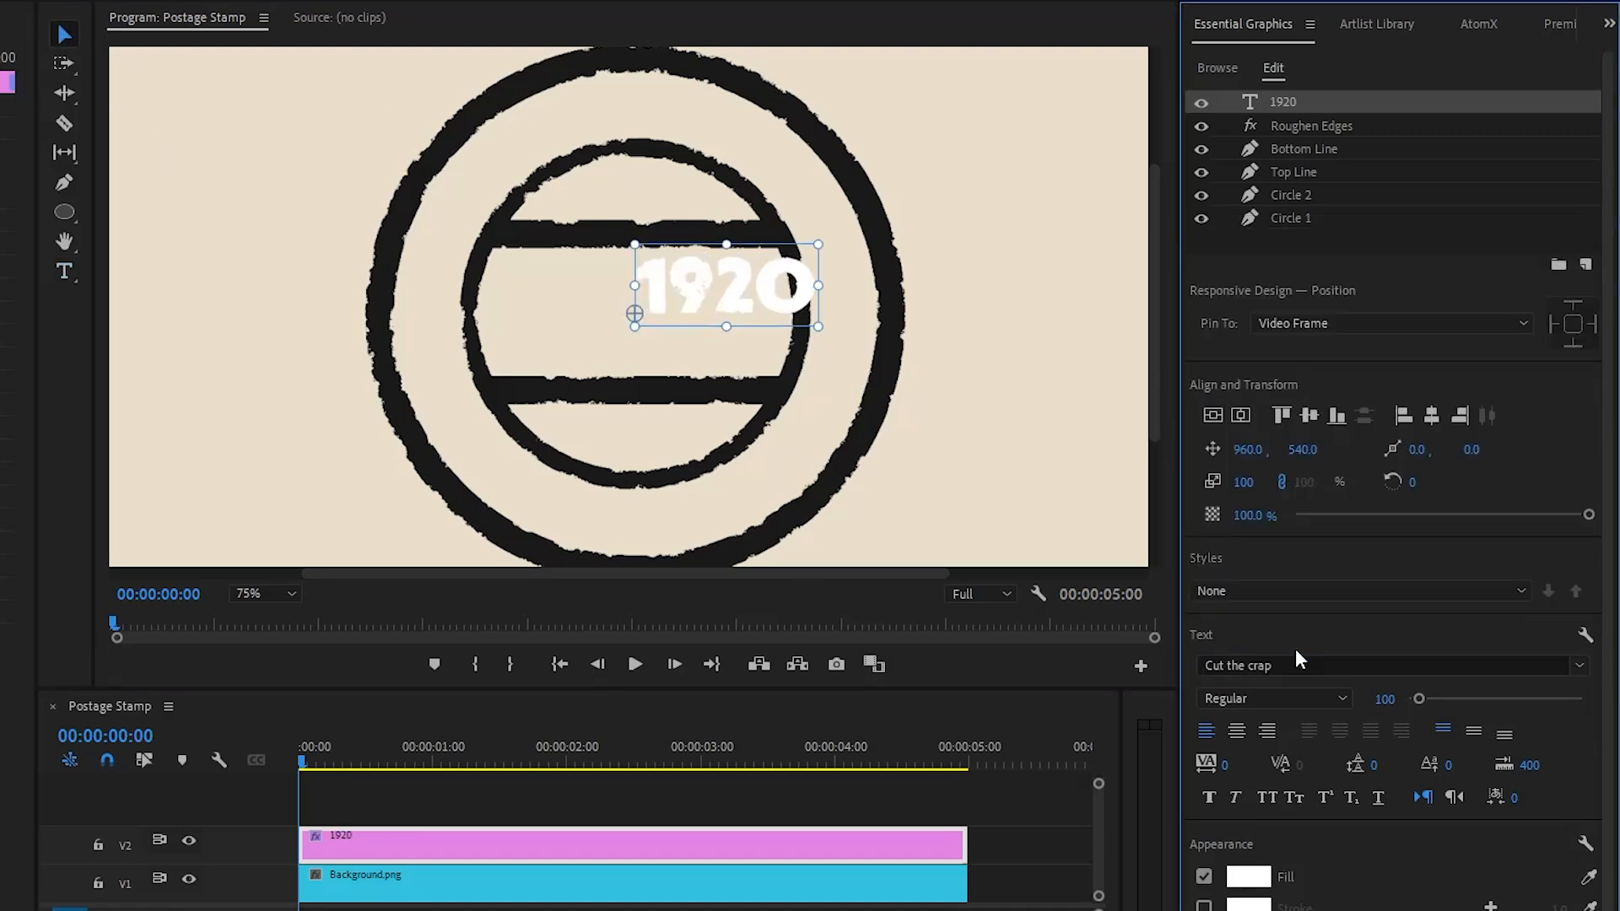
Center-align the 1920 text, scale it up to 158, and center it horizontally and vertically in the frame.
{"action": "left_click", "coordinate": [1237, 731]}
{"action": "left_click", "coordinate": [1240, 415]}
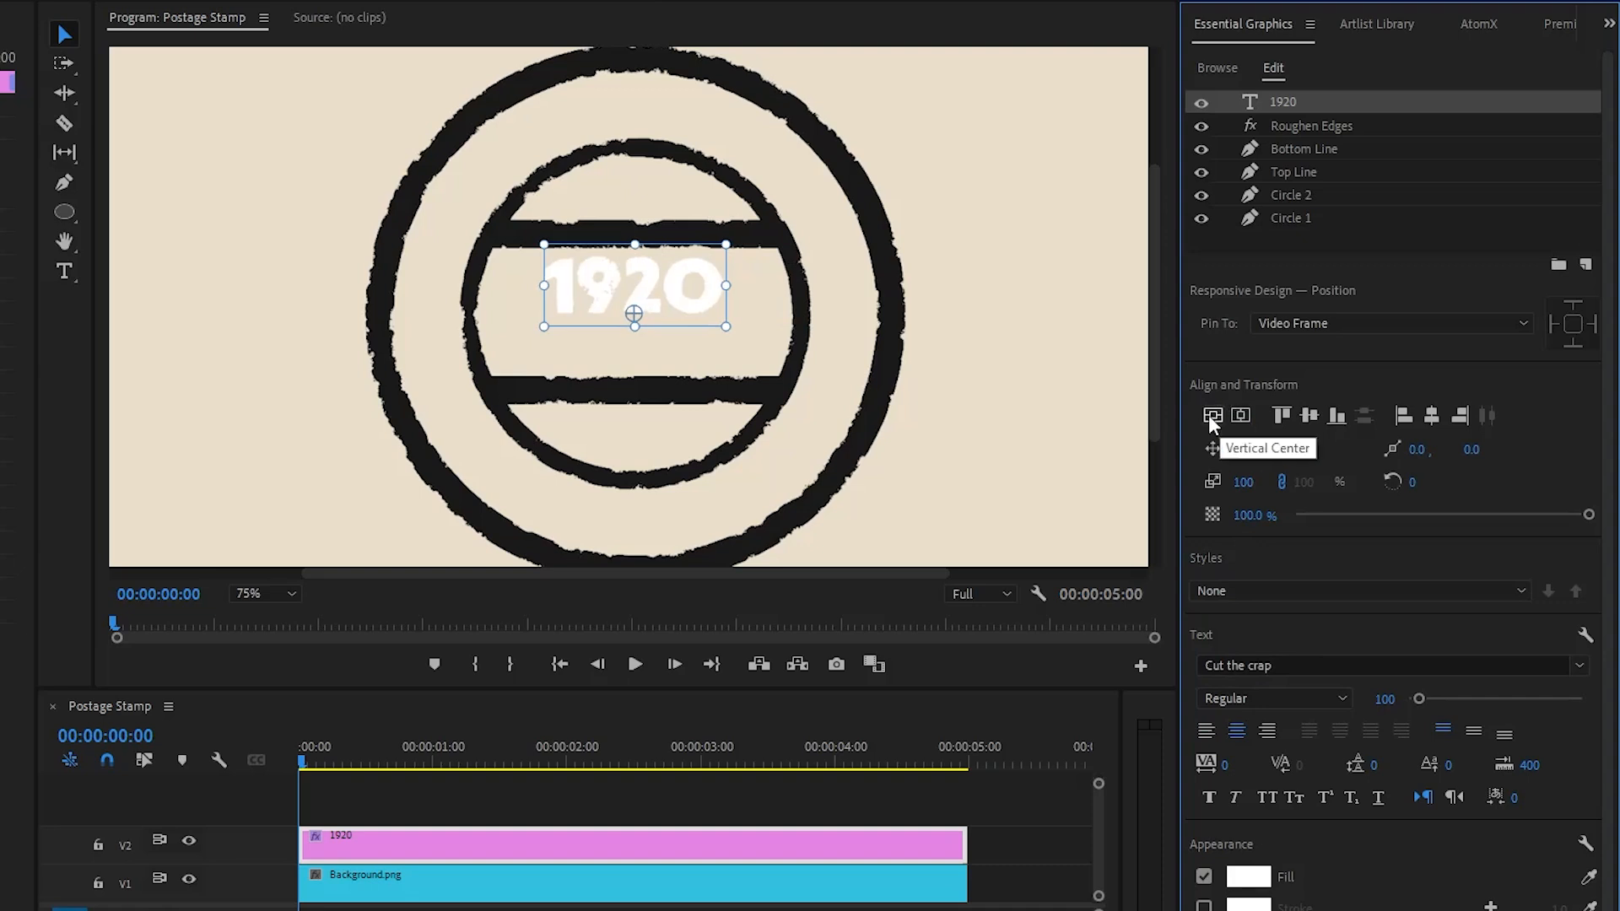
{"action": "left_click", "coordinate": [1211, 415]}
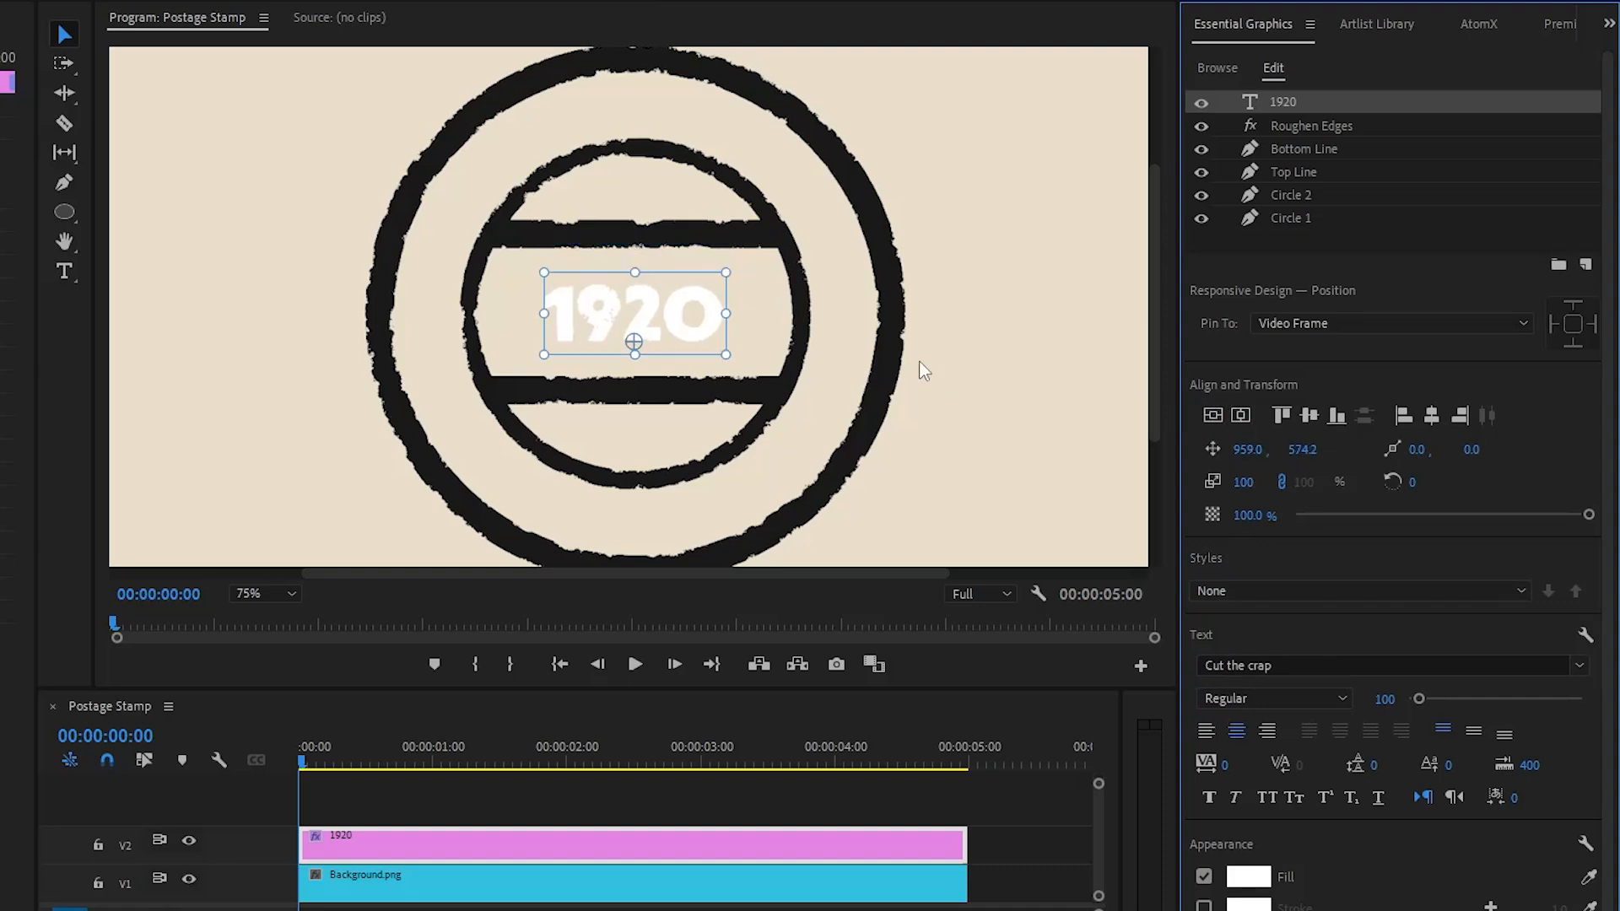
{"action": "left_click_drag", "start_coordinate": [728, 314], "coordinate": [834, 321]}
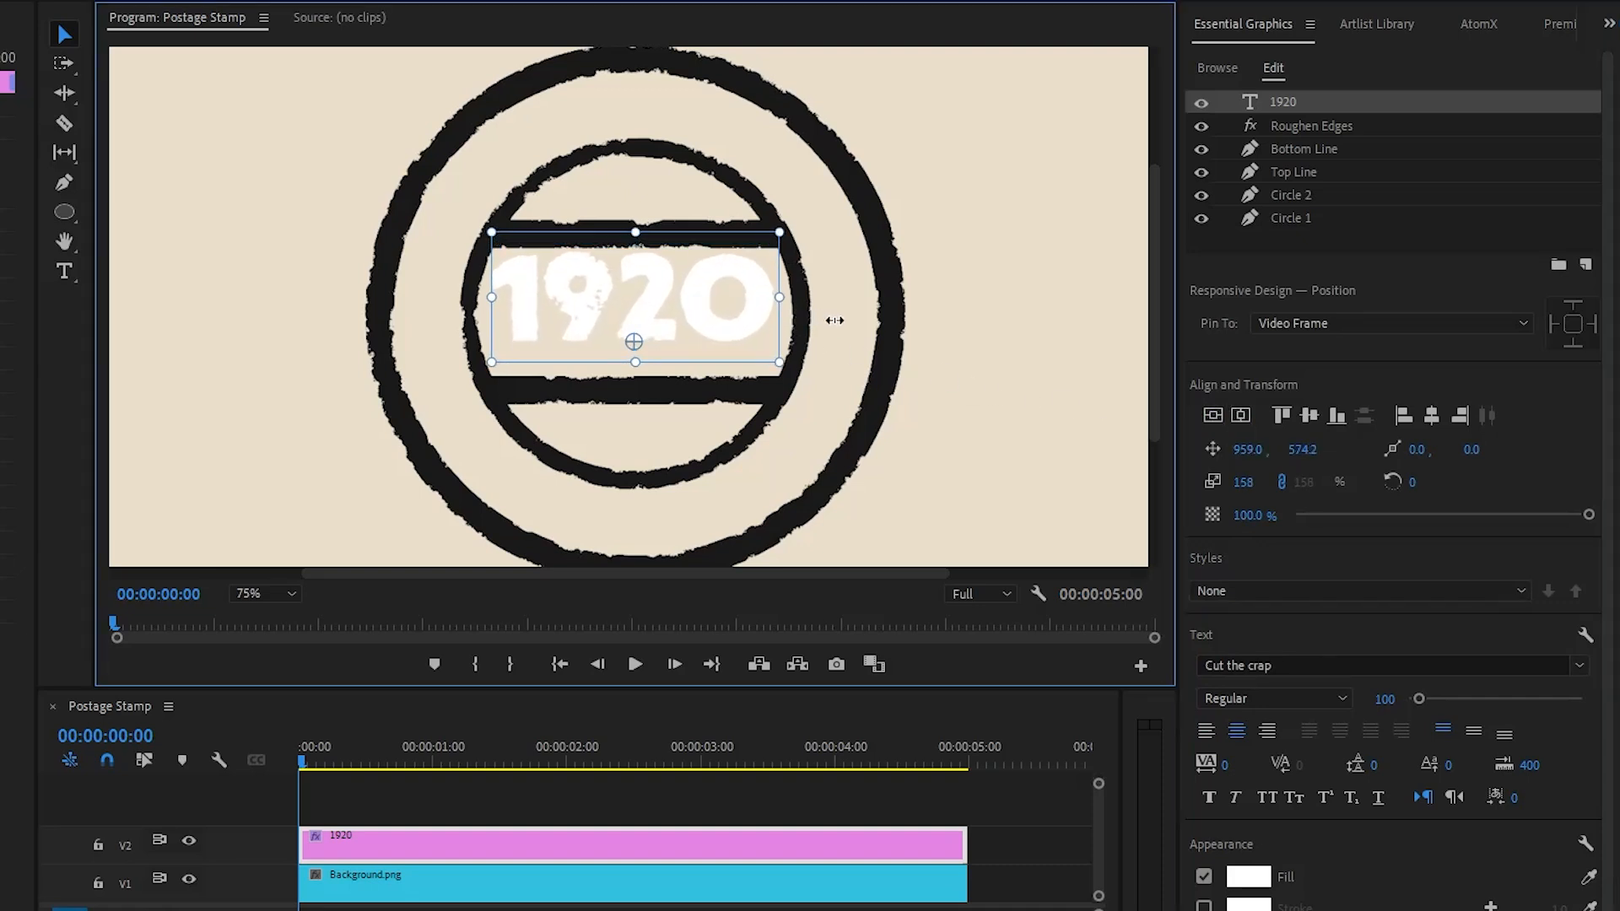
{"action": "left_click", "coordinate": [1215, 414]}
{"action": "left_click", "coordinate": [1239, 413]}
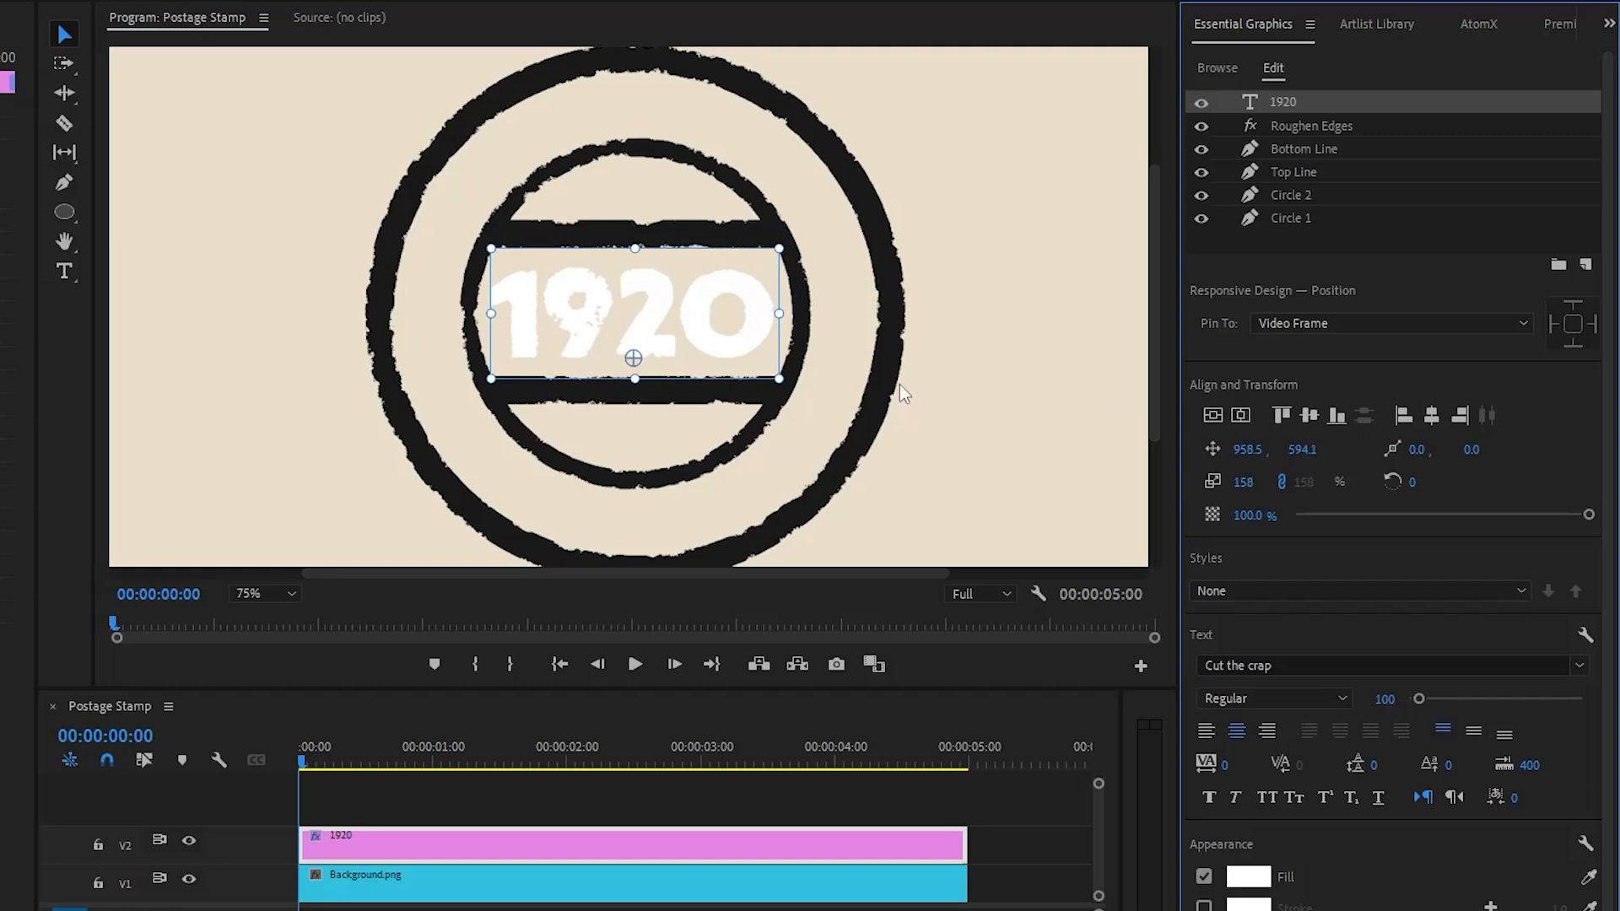
Set the 1920 text's fill color to 1A1A1A and fit the whole frame in the program view.
{"action": "left_click", "coordinate": [1248, 877]}
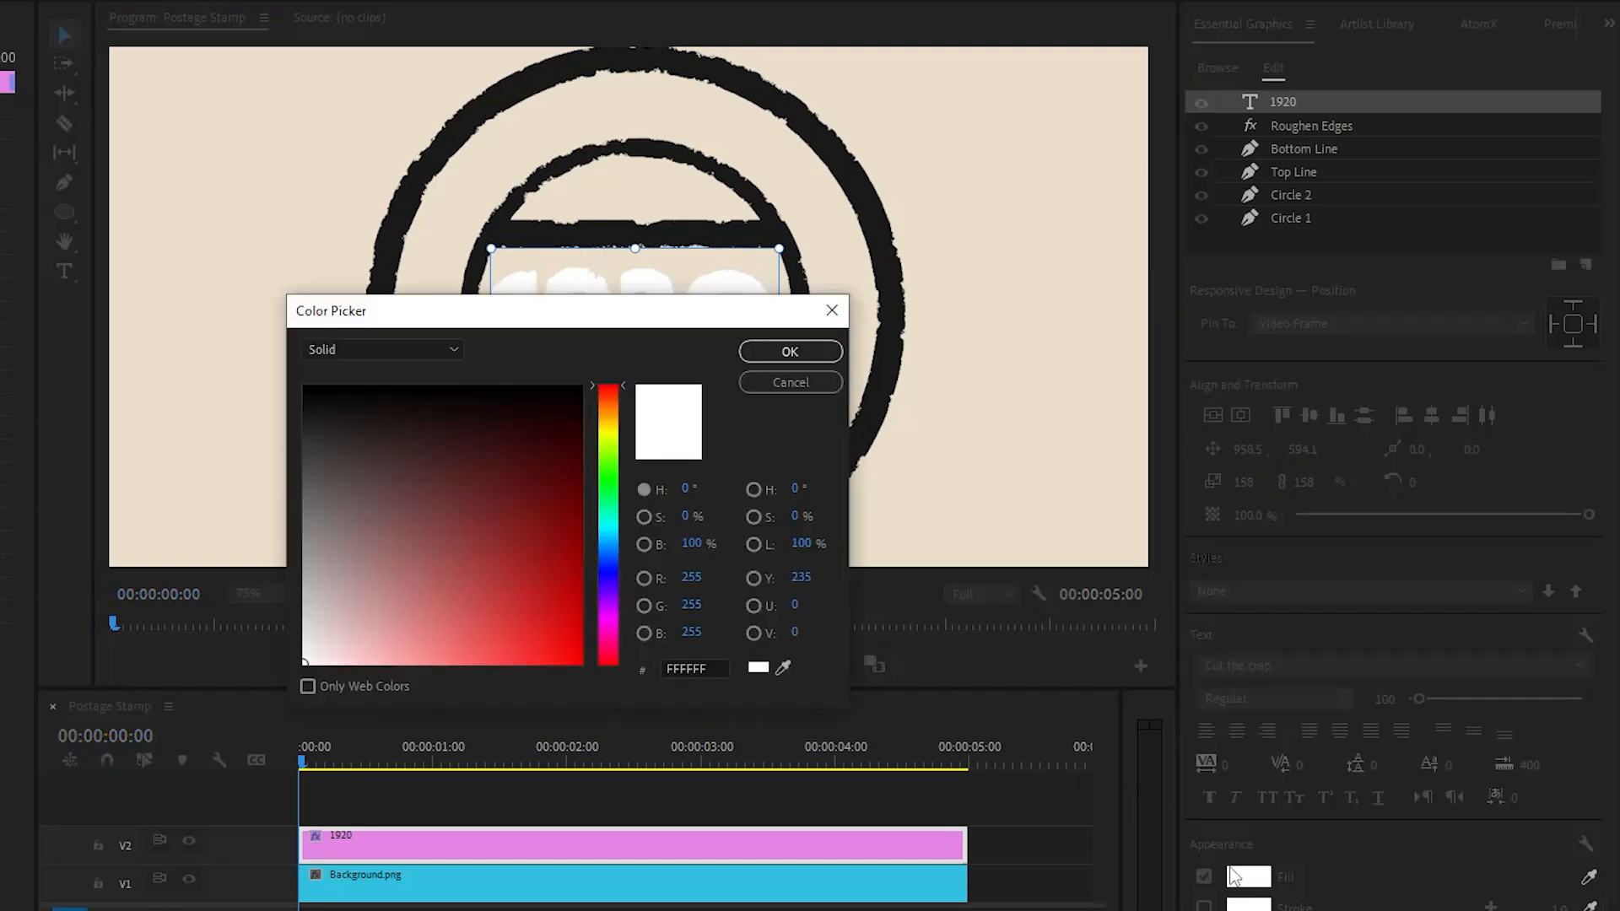
{"action": "type", "text": "1A1A1A"}
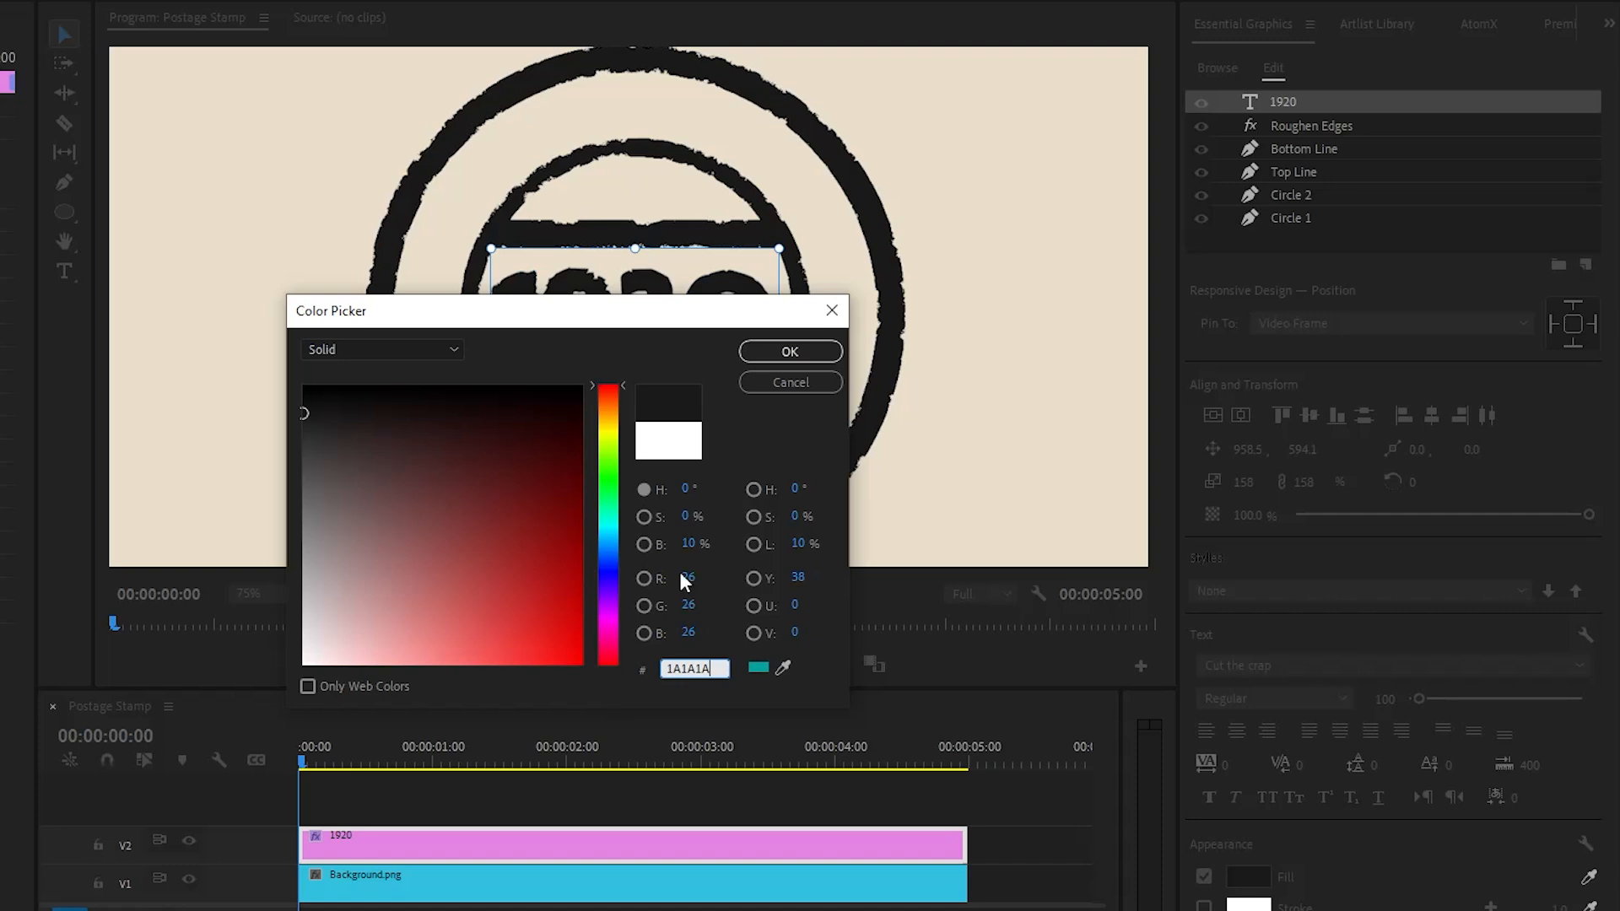
{"action": "left_click", "coordinate": [790, 351]}
{"action": "left_click", "coordinate": [279, 593]}
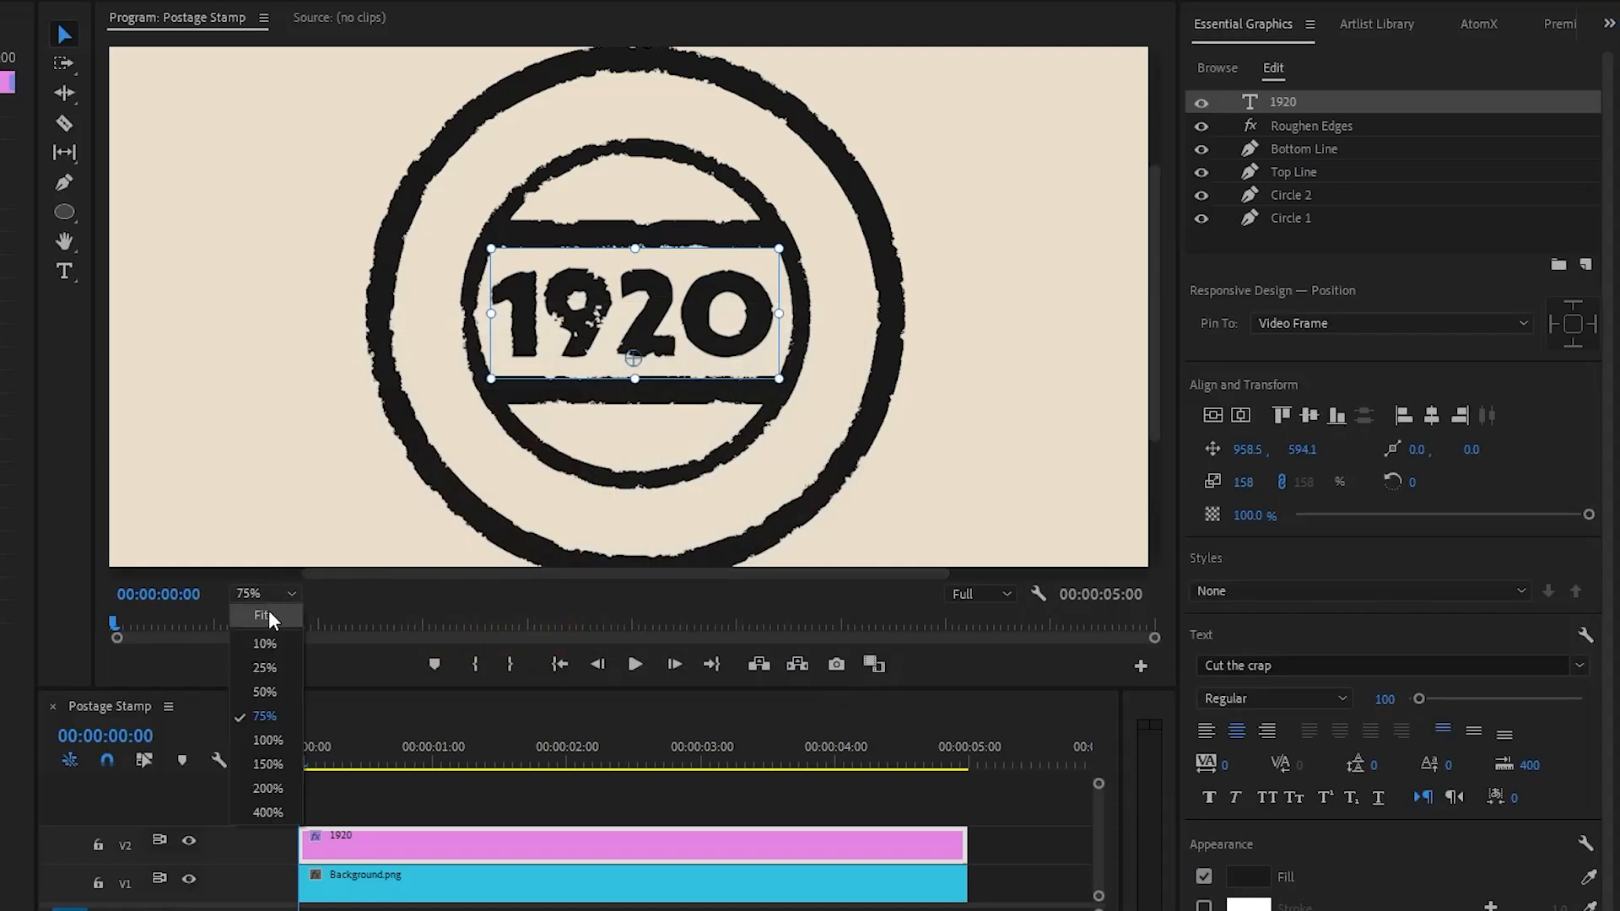
{"action": "left_click", "coordinate": [267, 616]}
{"action": "left_click", "coordinate": [1125, 417]}
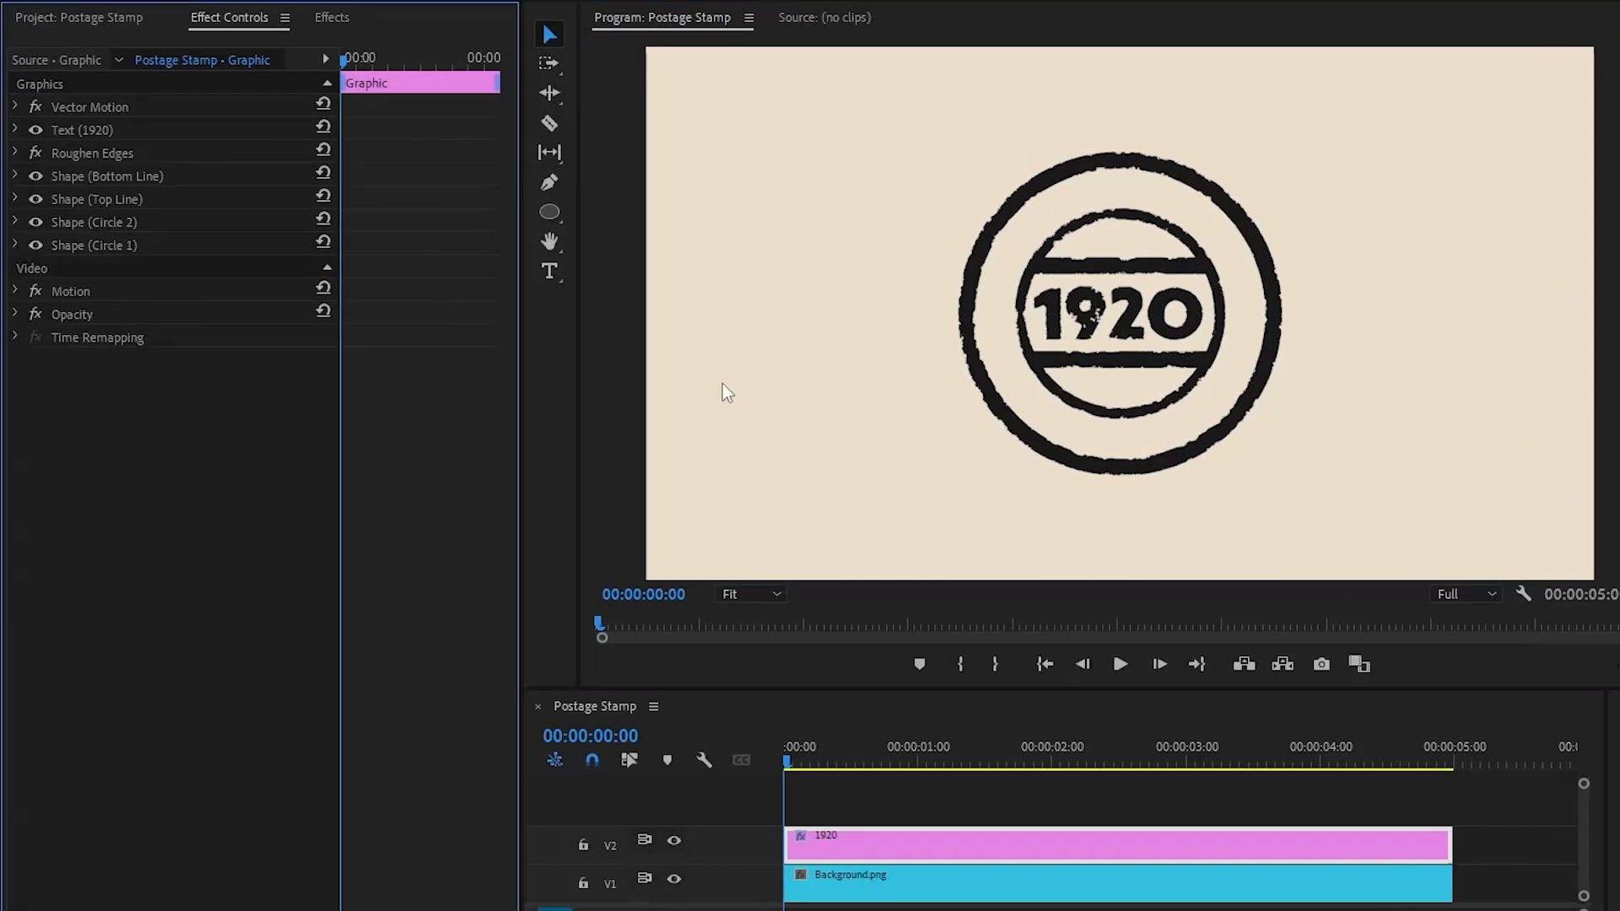
Add a Motion Scale keyframe of 1111 at the very start of the stamp graphic clip.
{"action": "left_click", "coordinate": [83, 290]}
{"action": "left_click", "coordinate": [16, 290]}
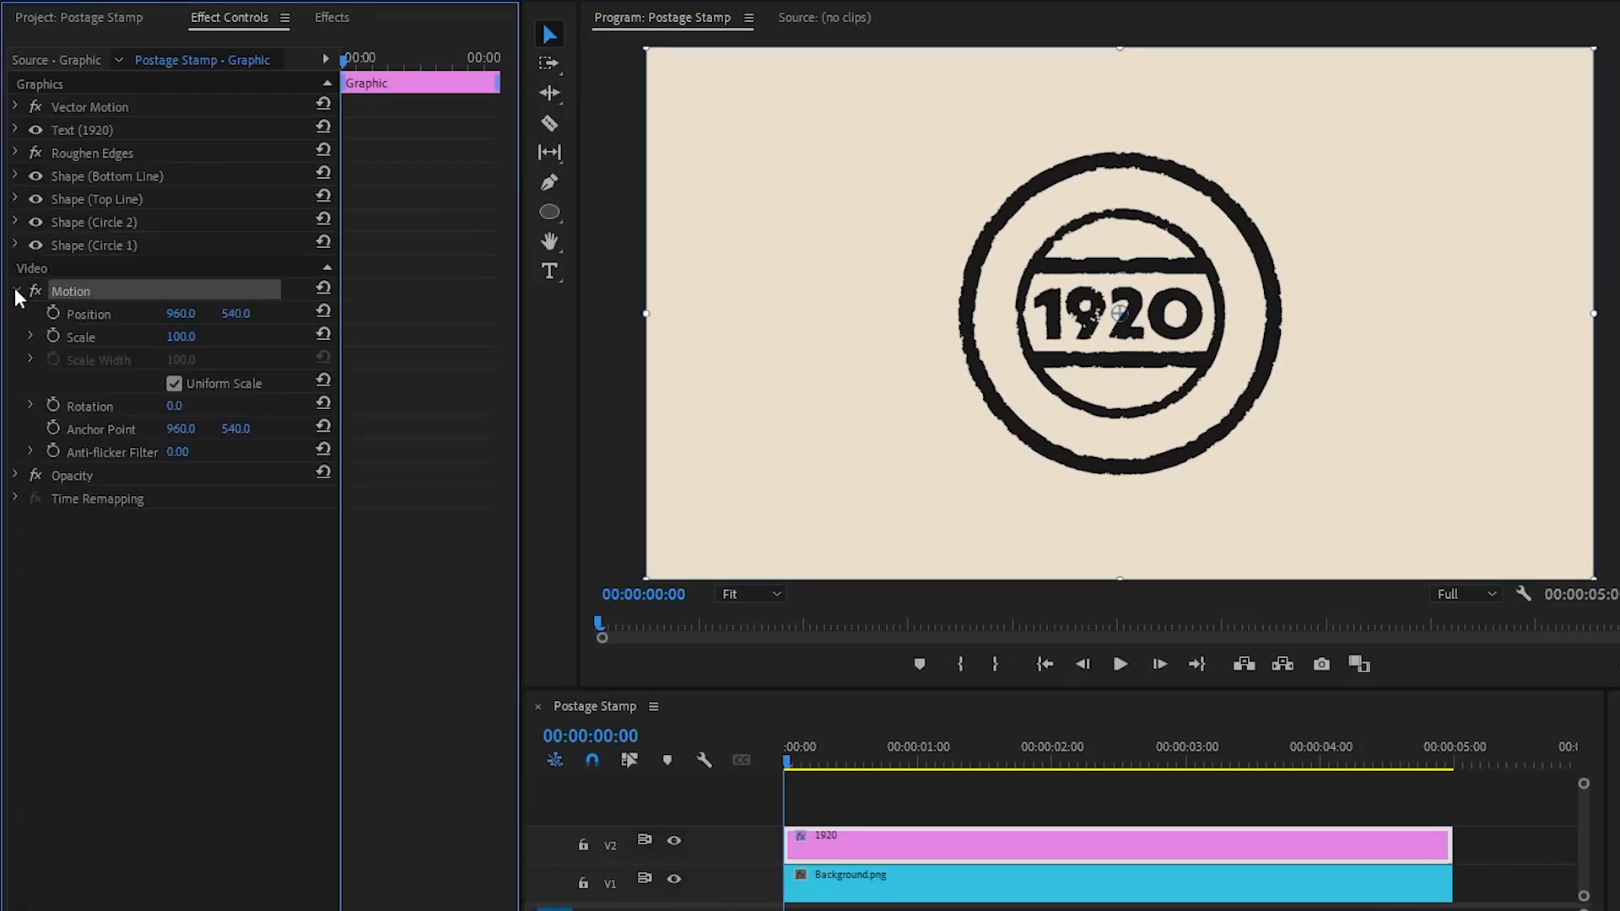
{"action": "left_click_drag", "start_coordinate": [351, 62], "coordinate": [301, 60]}
{"action": "left_click", "coordinate": [427, 265]}
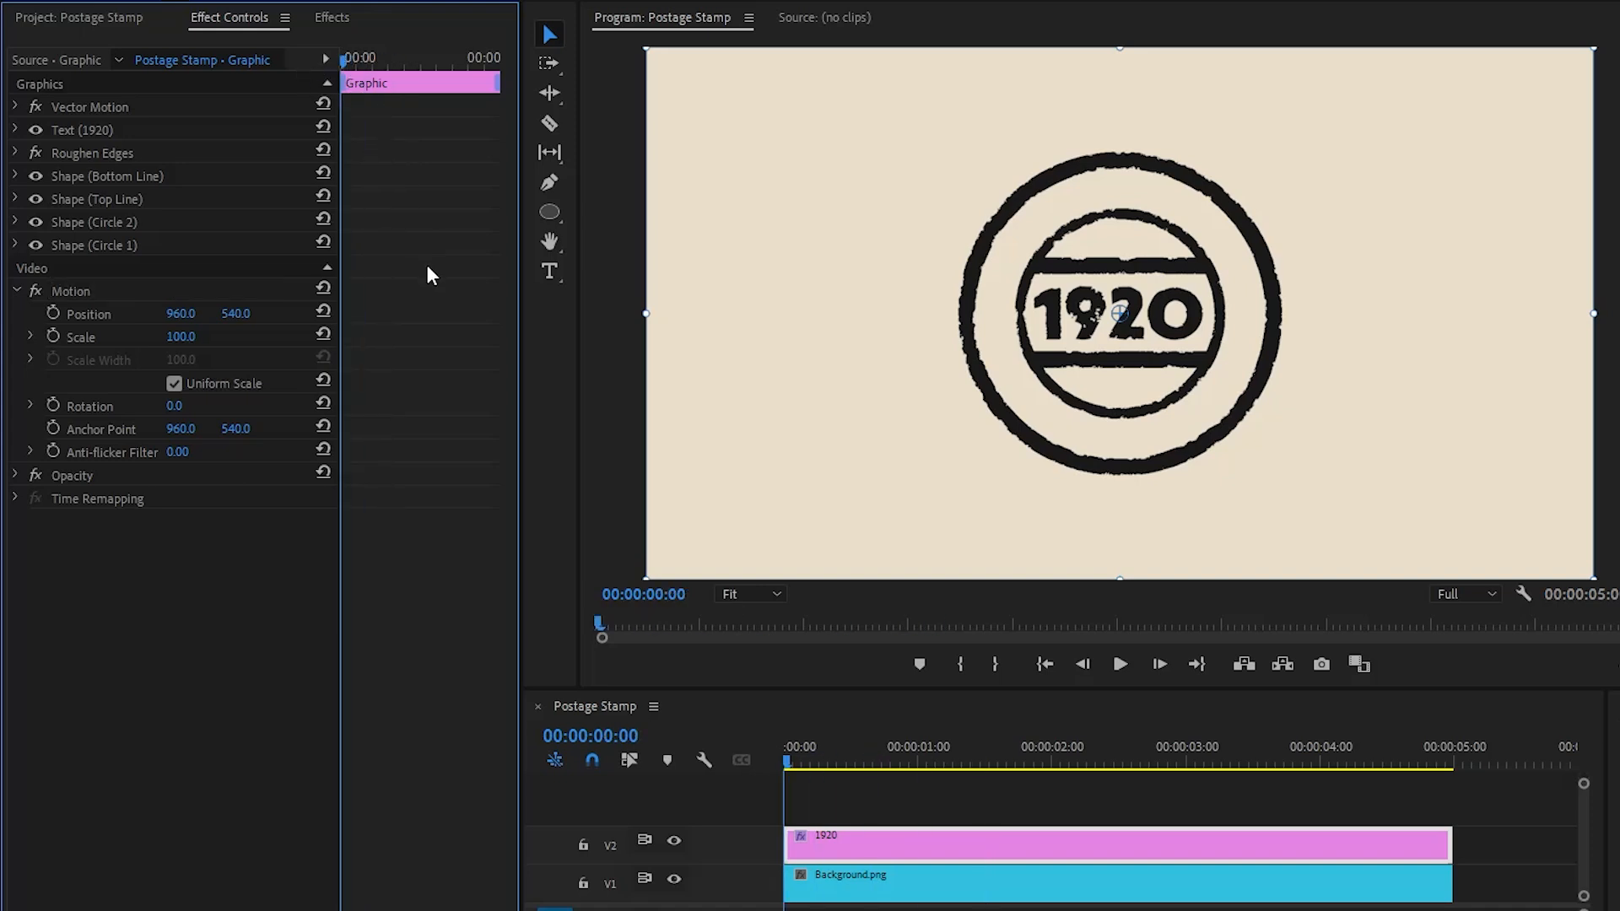
{"action": "left_click", "coordinate": [53, 335]}
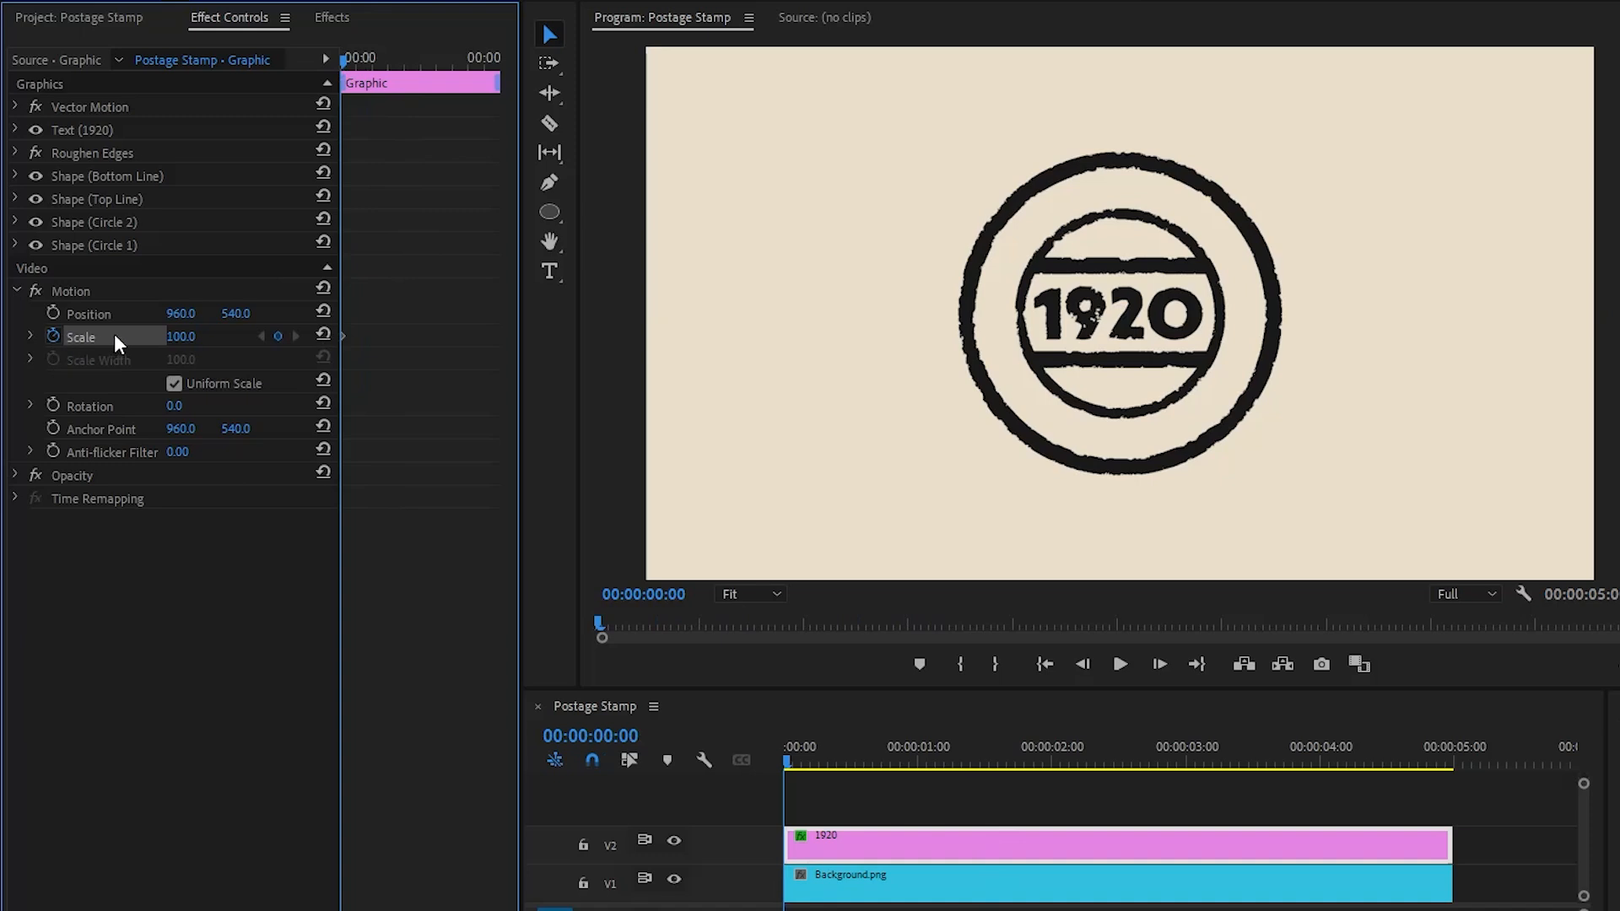
{"action": "left_click", "coordinate": [178, 335]}
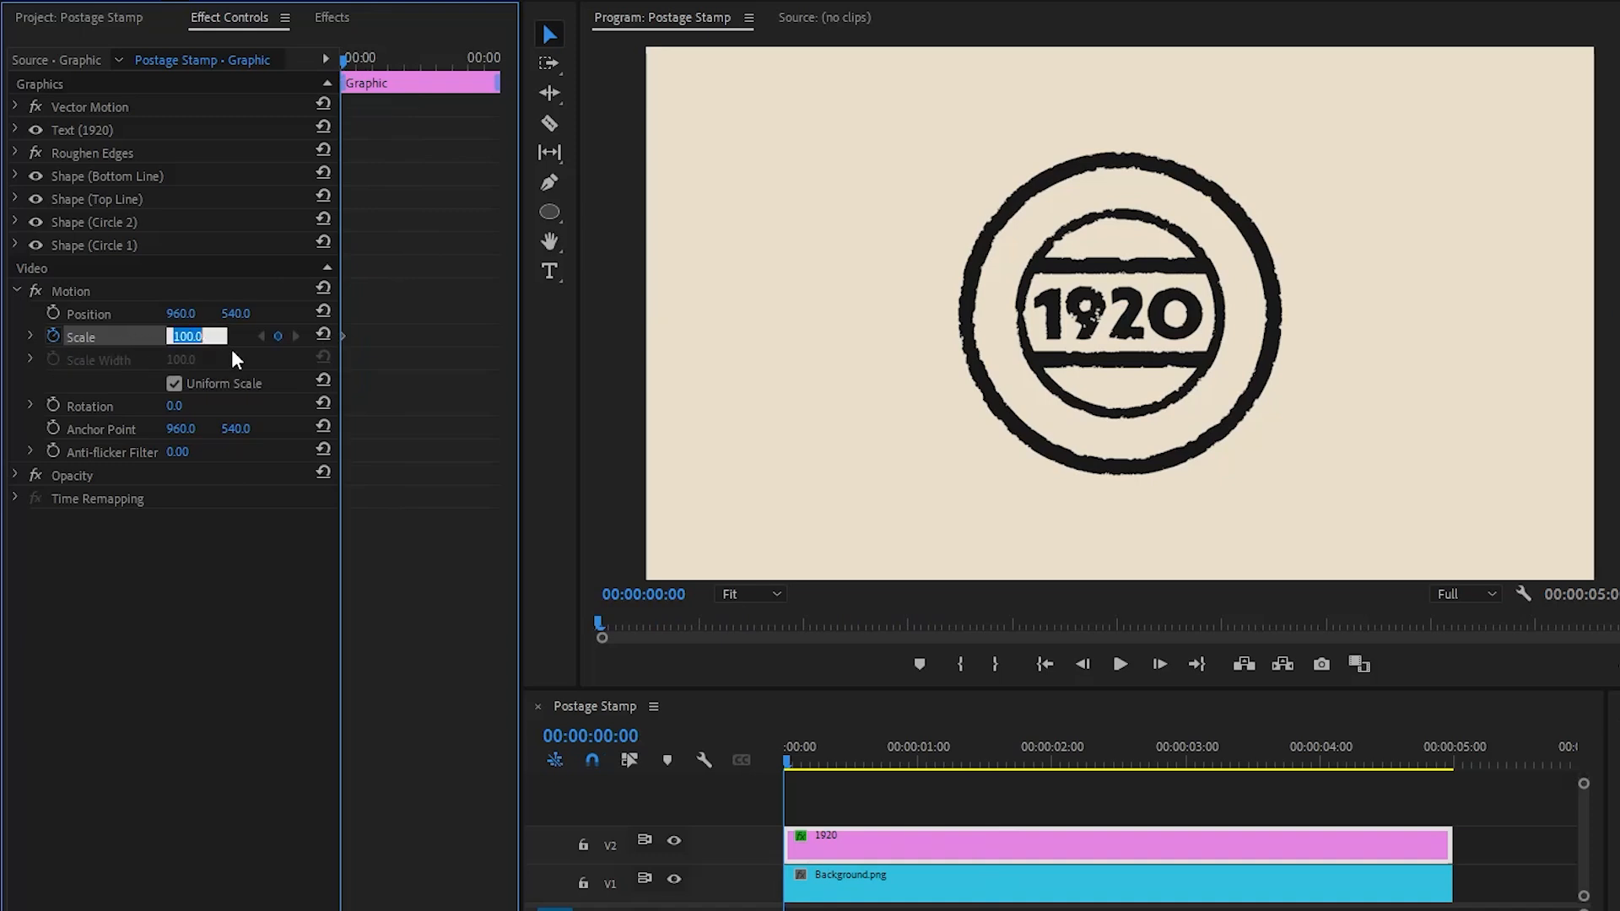
{"action": "type", "text": "1111"}
{"action": "key", "text": "Return"}
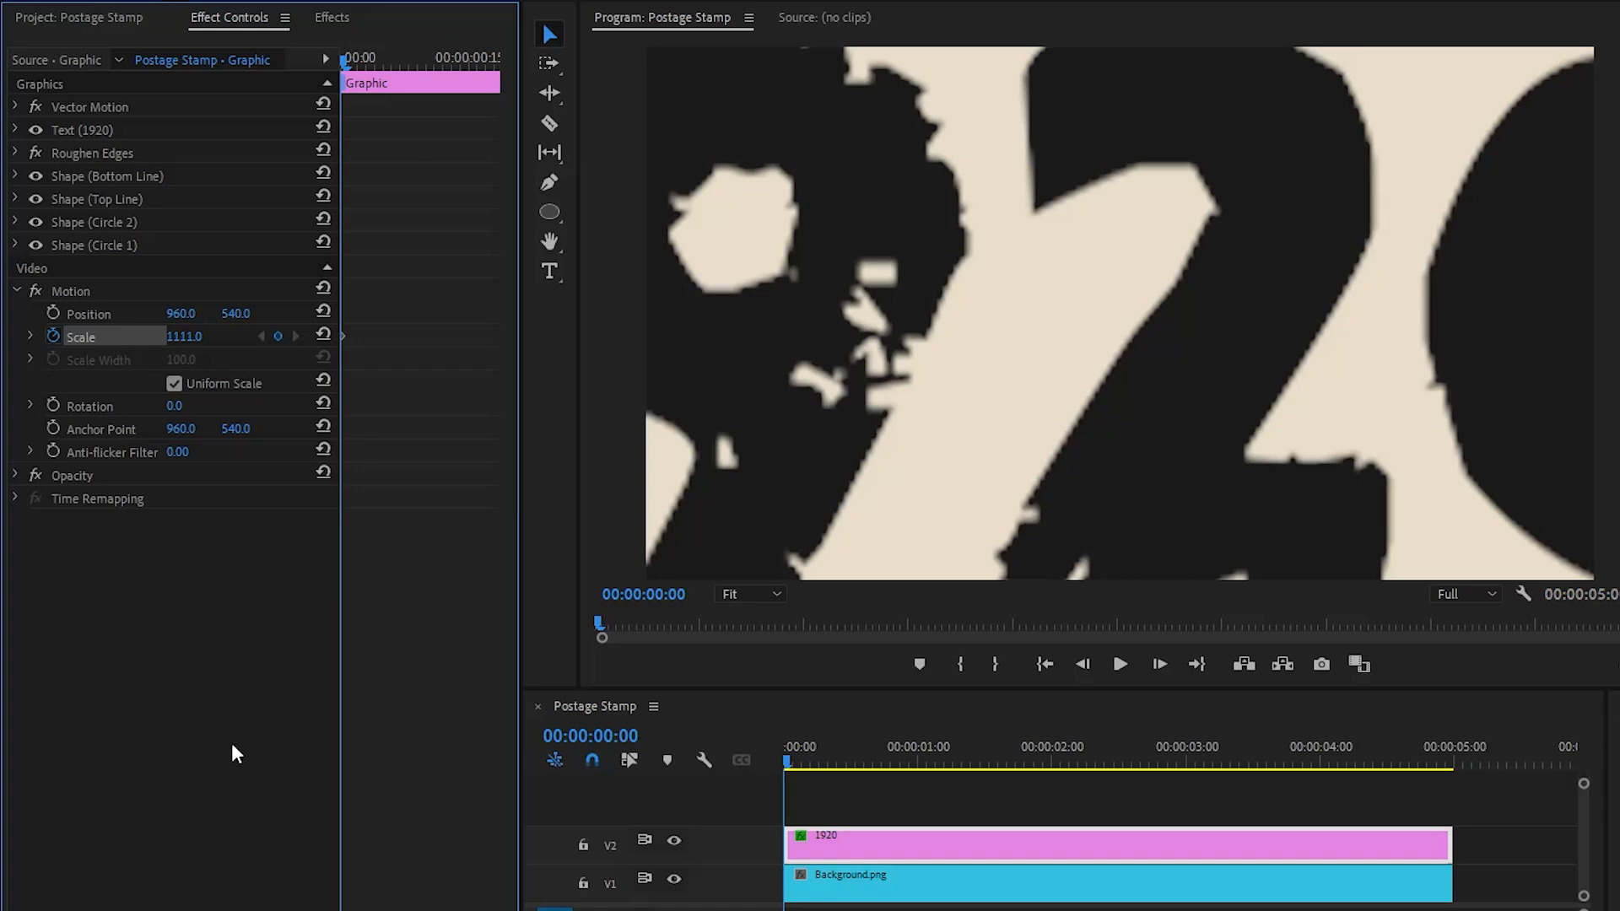
Add a Scale keyframe of 75 five frames into the clip and set its interpolation to Bezier.
{"action": "left_click", "coordinate": [200, 711]}
{"action": "key", "text": "Right"}
{"action": "key", "text": "Right"}
{"action": "key", "text": "Right"}
{"action": "key", "text": "Right"}
{"action": "key", "text": "Right"}
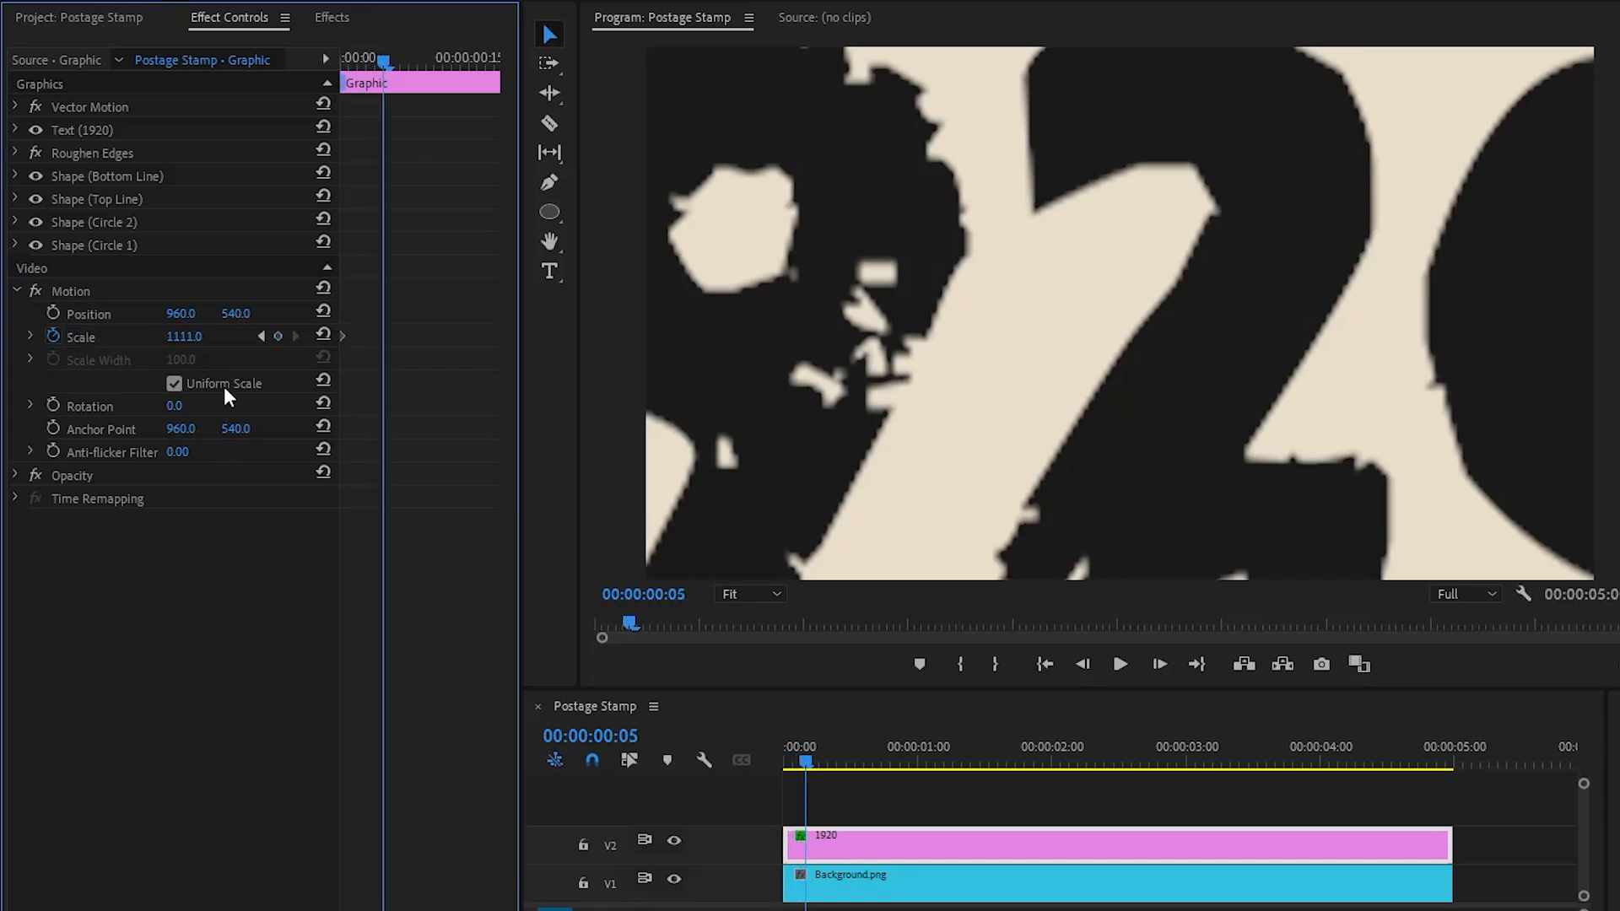
{"action": "left_click", "coordinate": [190, 337]}
{"action": "type", "text": "75"}
{"action": "key", "text": "Return"}
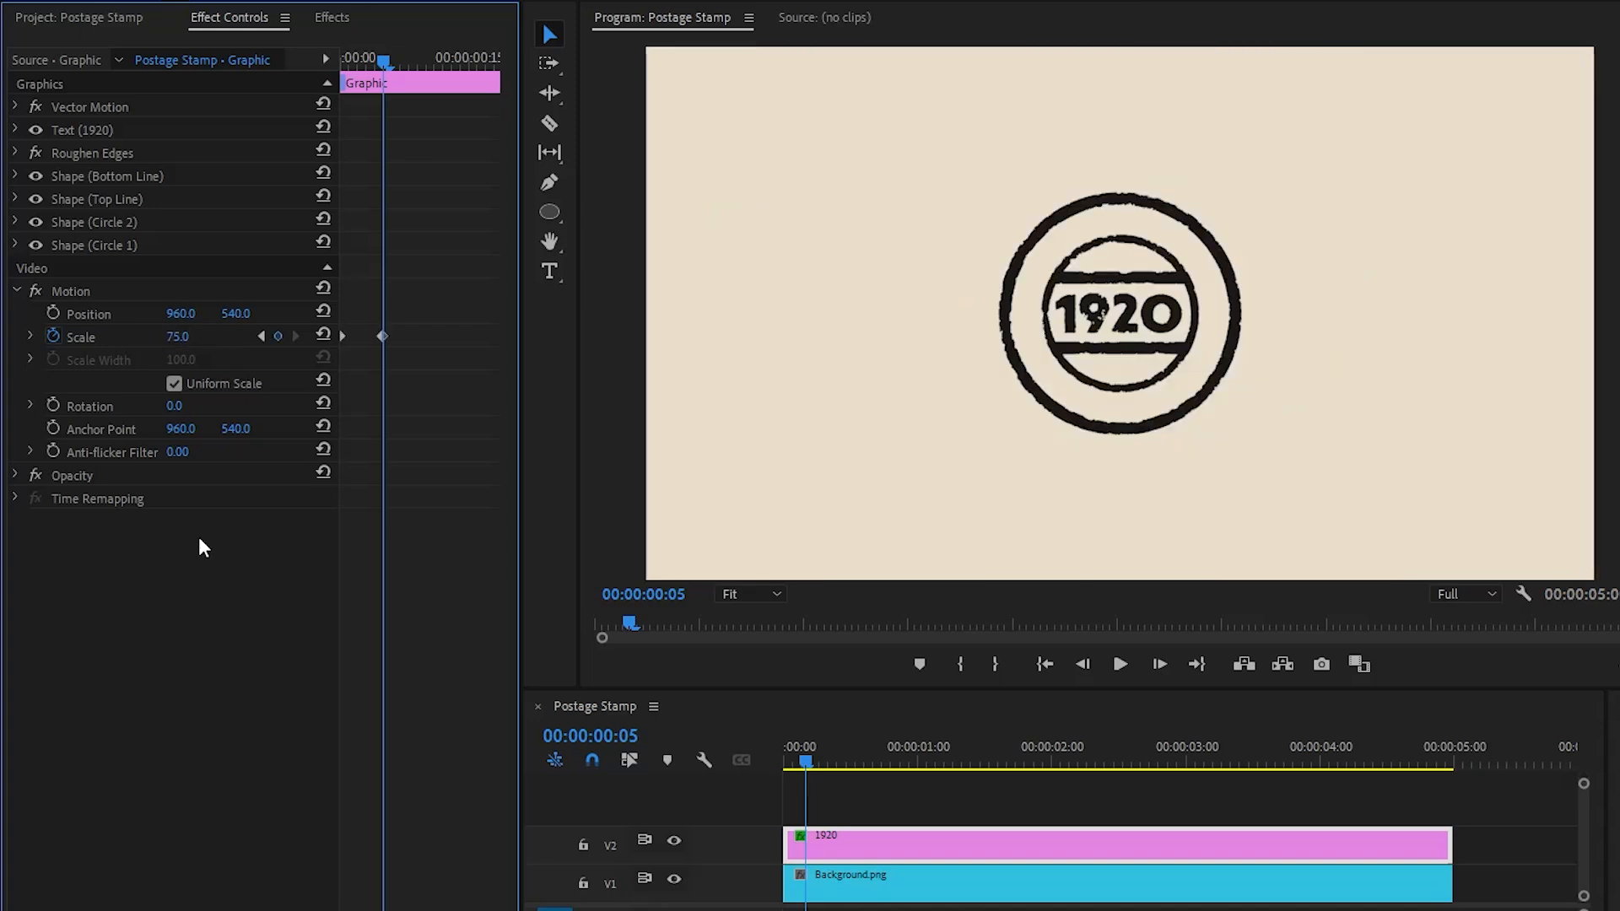
{"action": "right_click", "coordinate": [382, 336]}
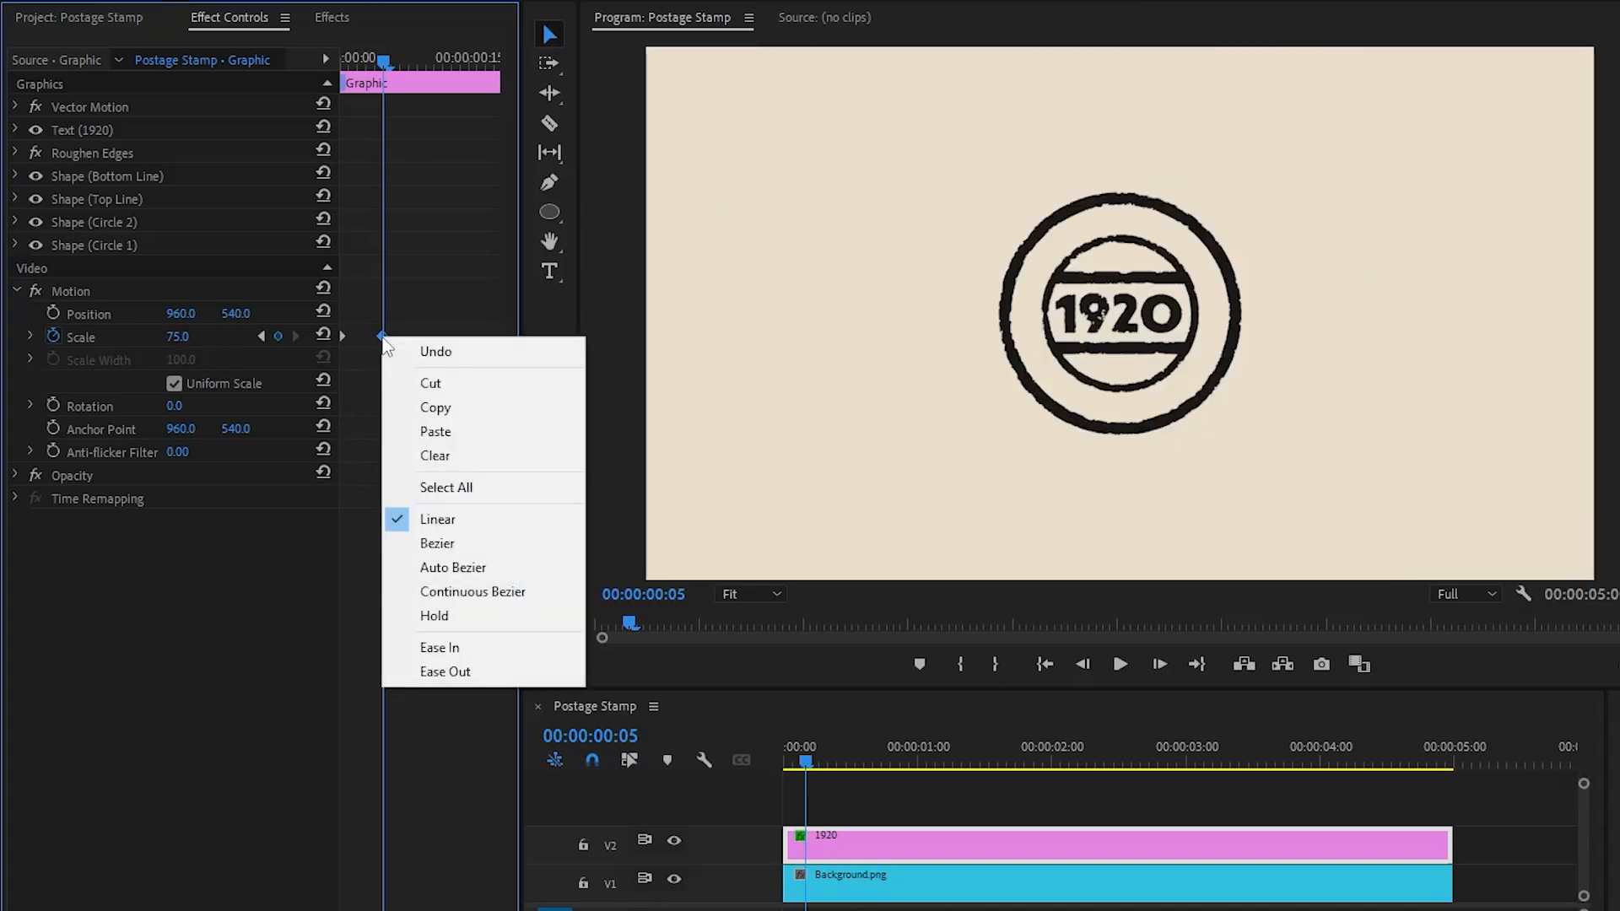
{"action": "left_click", "coordinate": [432, 546]}
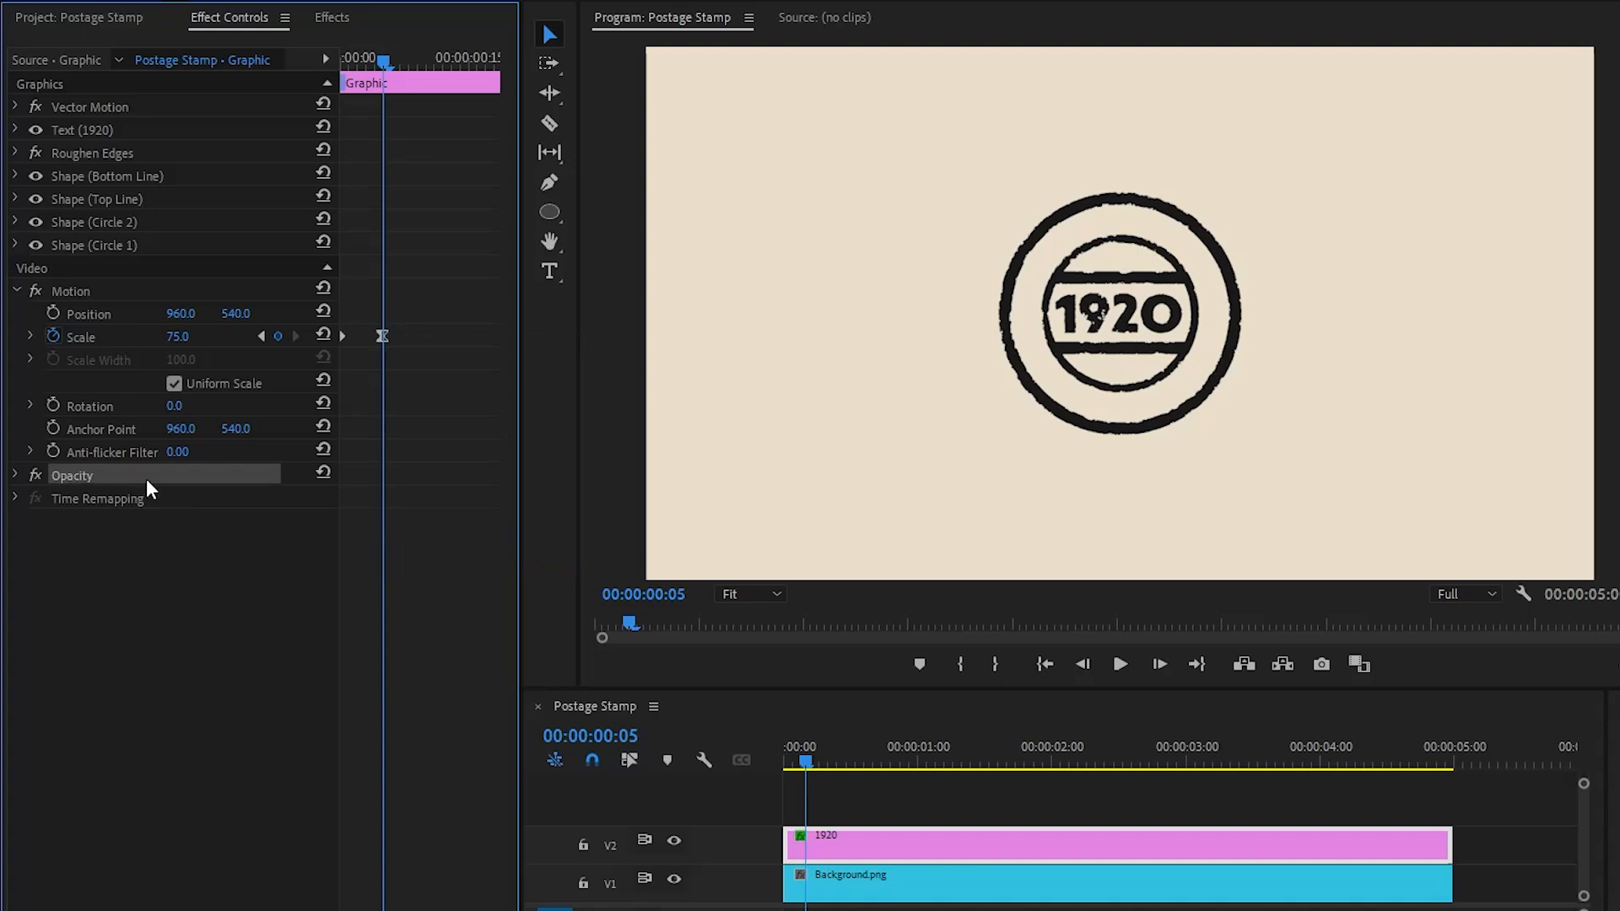
Add an Opacity keyframe of 0% at the very start of the stamp graphic clip.
{"action": "left_click", "coordinate": [15, 475]}
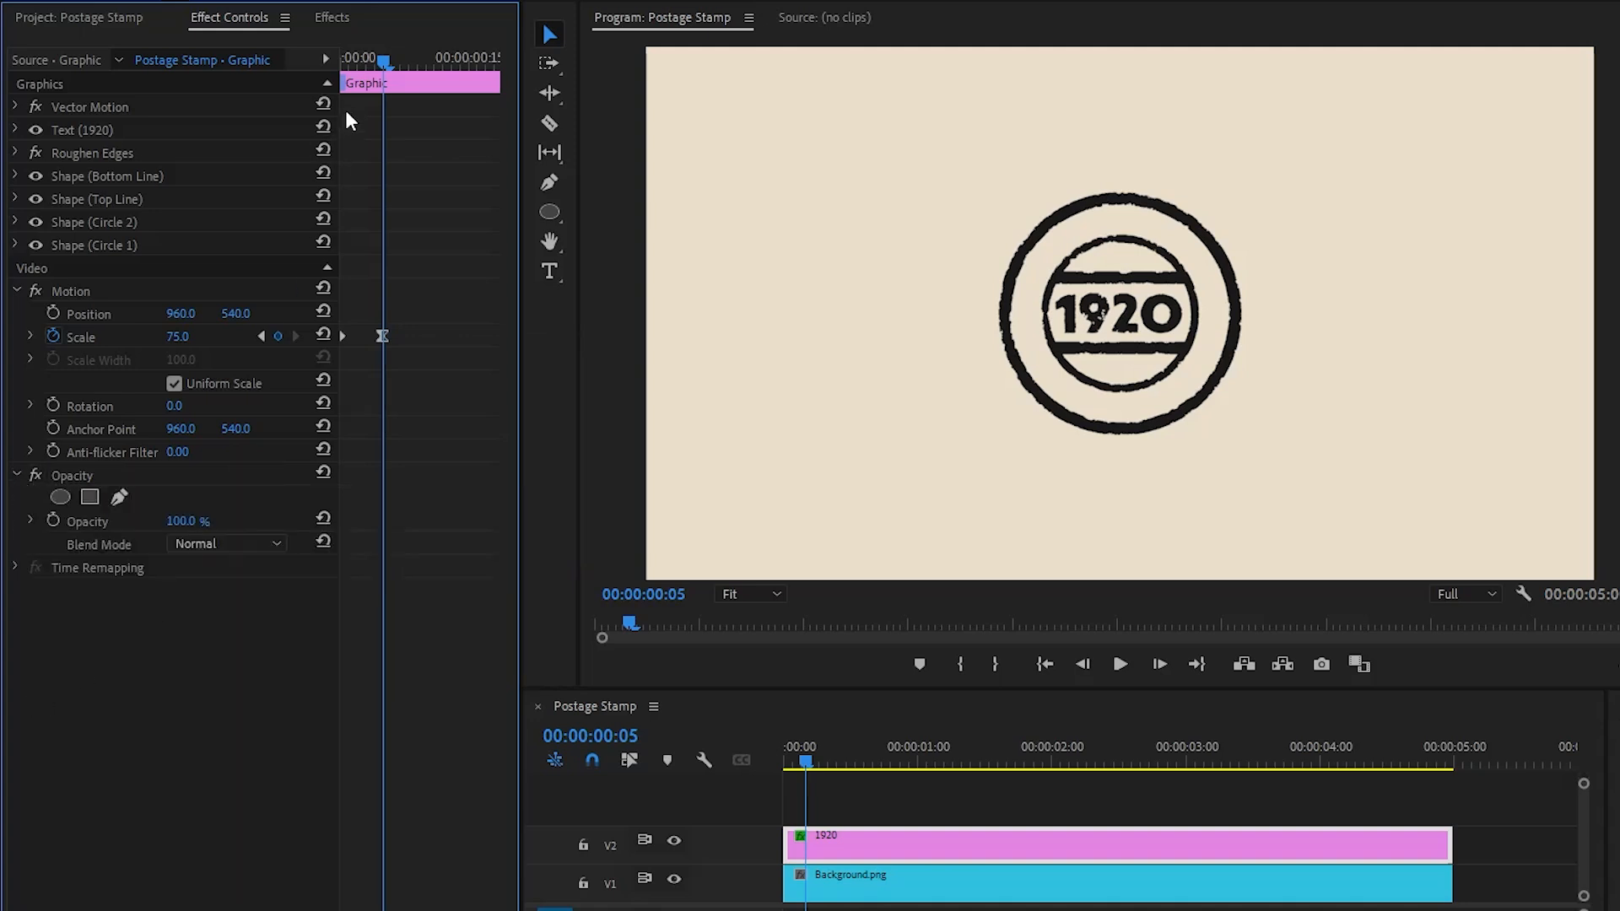
{"action": "left_click_drag", "start_coordinate": [383, 59], "coordinate": [325, 72]}
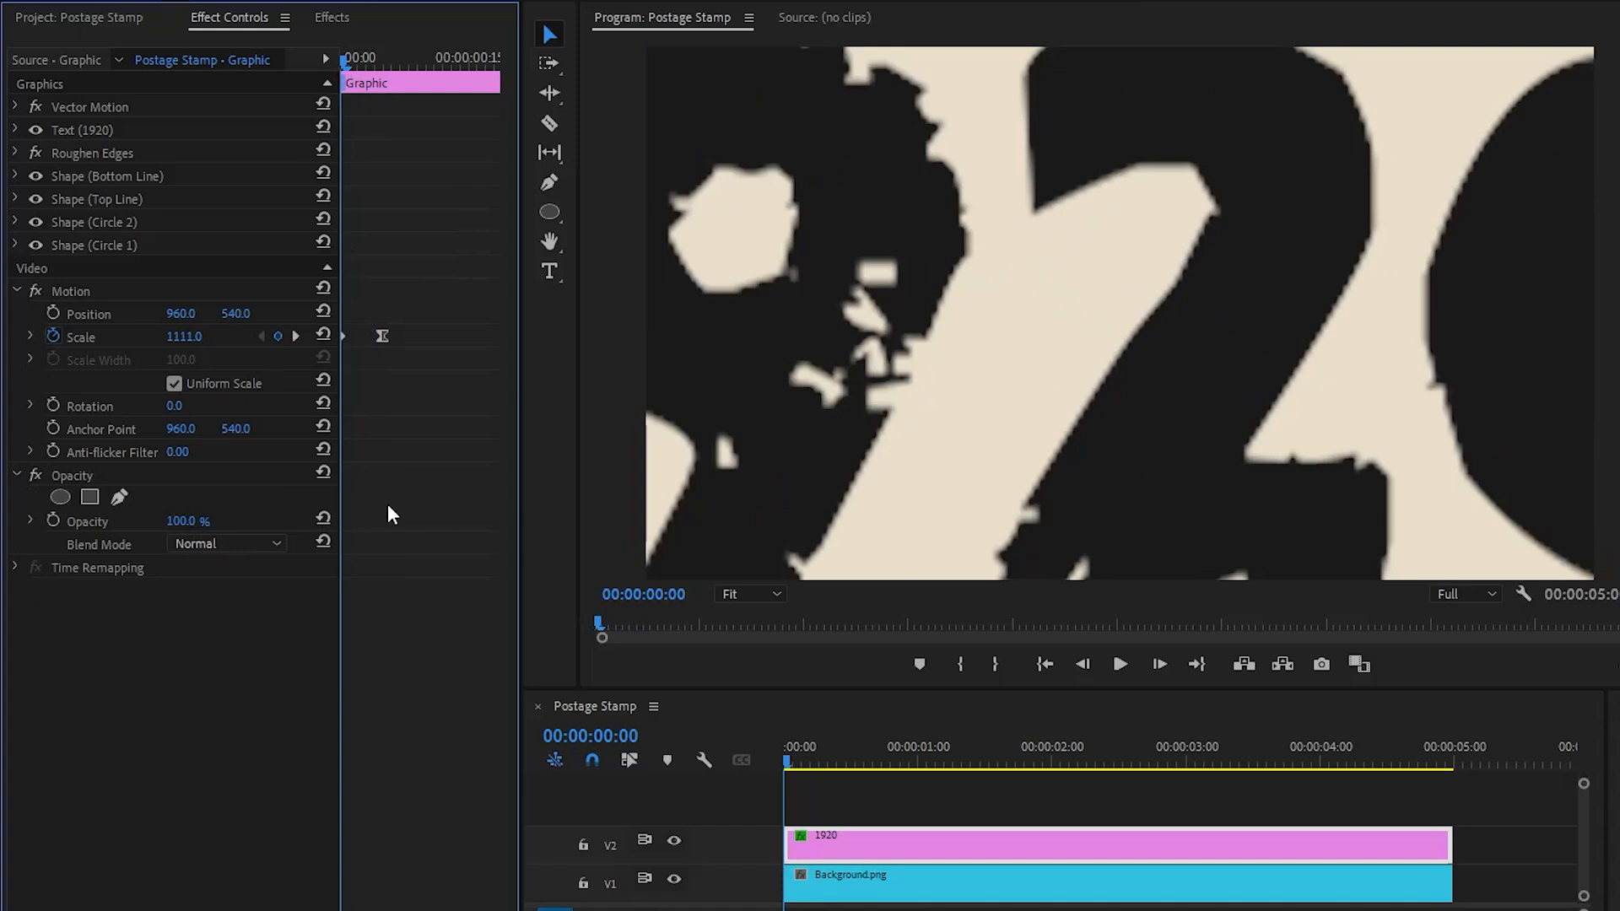
{"action": "left_click", "coordinate": [53, 521]}
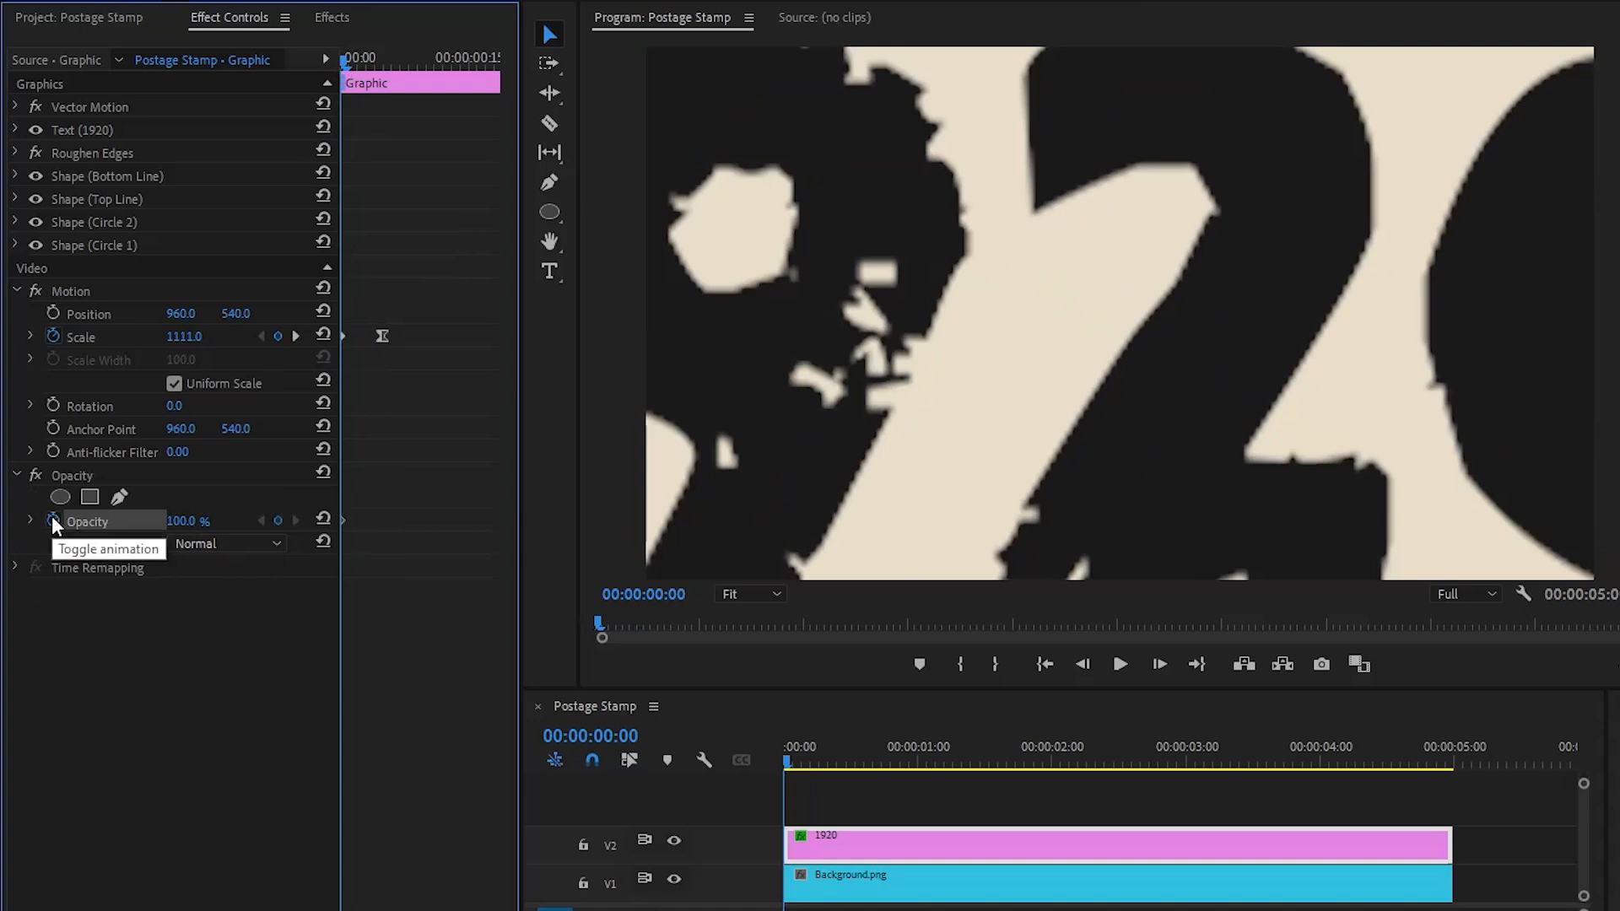
{"action": "left_click", "coordinate": [180, 520]}
{"action": "type", "text": "0"}
{"action": "key", "text": "Return"}
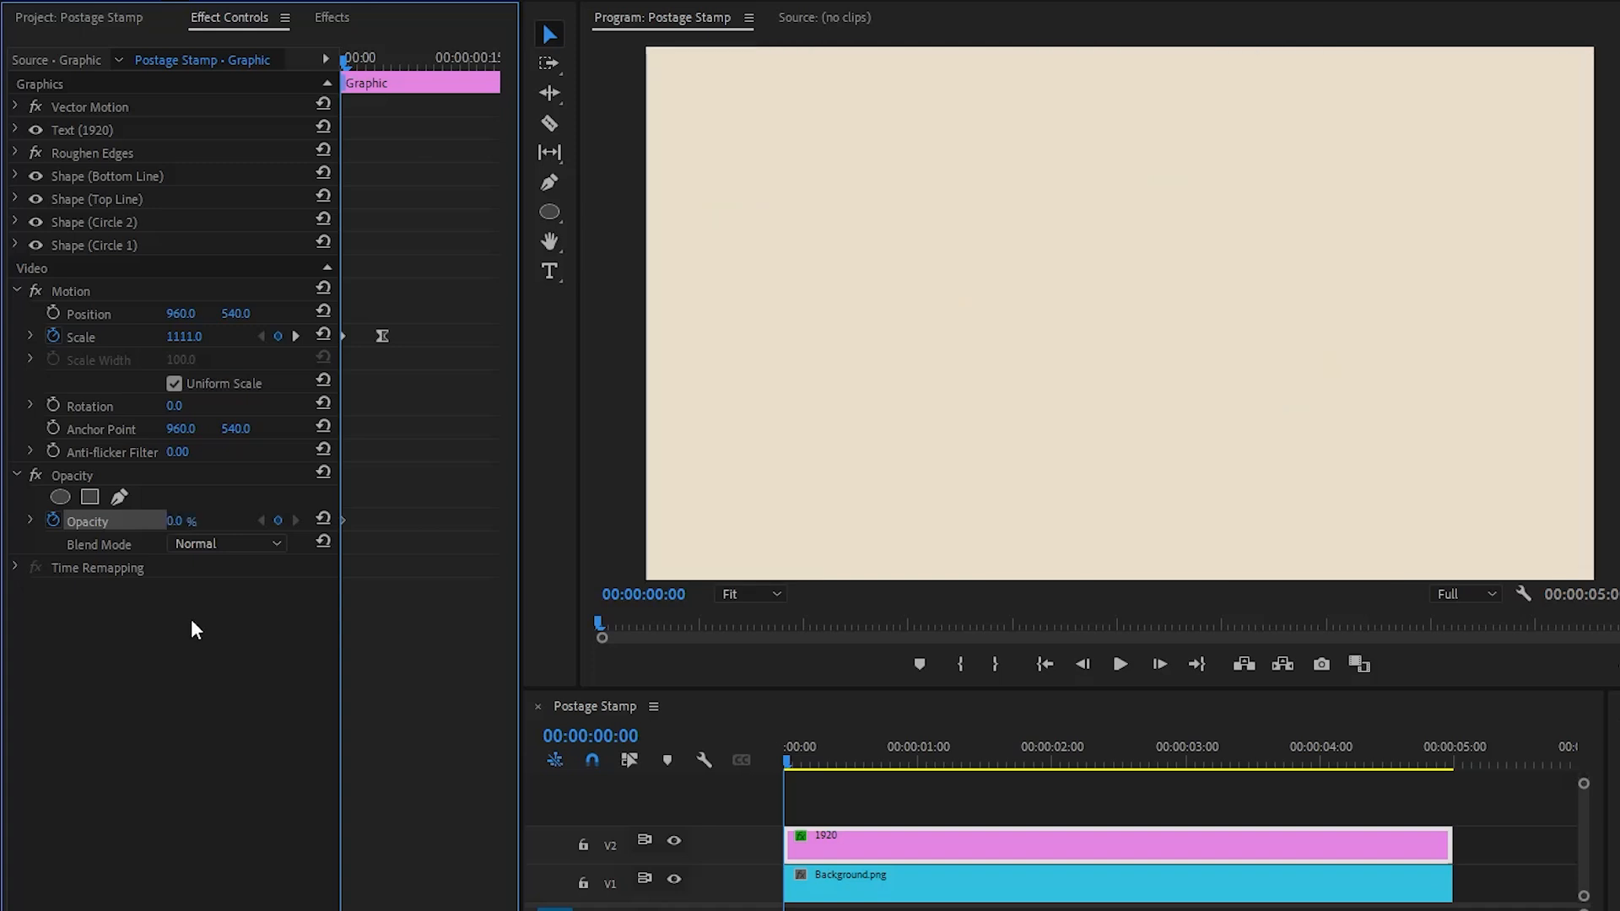
Add an Opacity keyframe of 100% two frames into the clip and play the animation from the start.
{"action": "key", "text": "Right"}
{"action": "key", "text": "Right"}
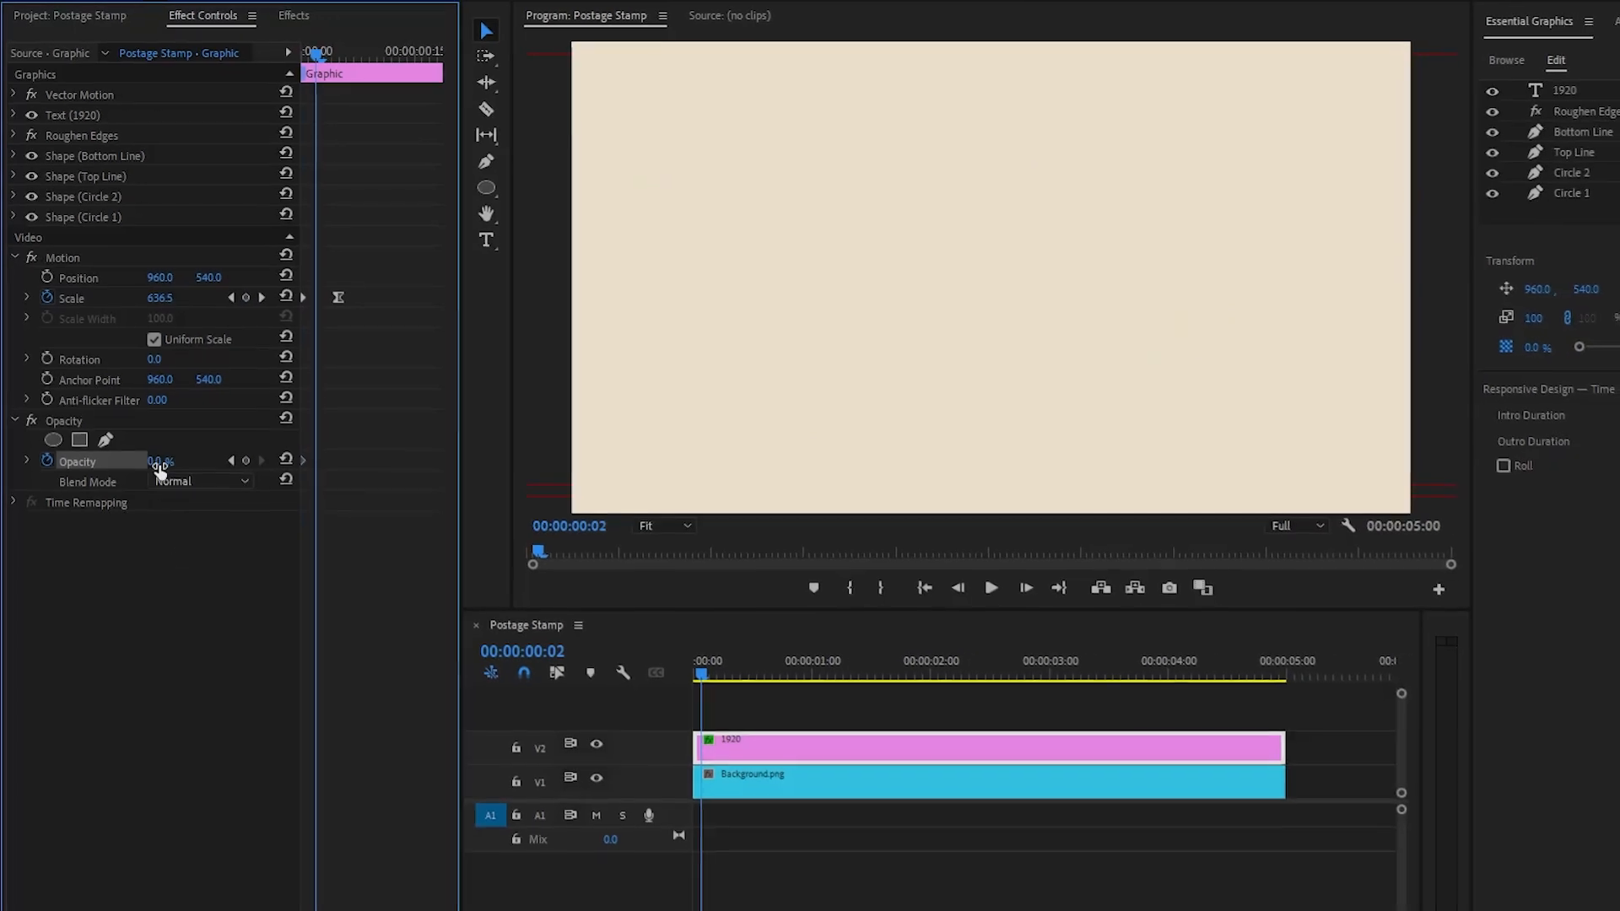
{"action": "left_click", "coordinate": [163, 479]}
{"action": "type", "text": "100"}
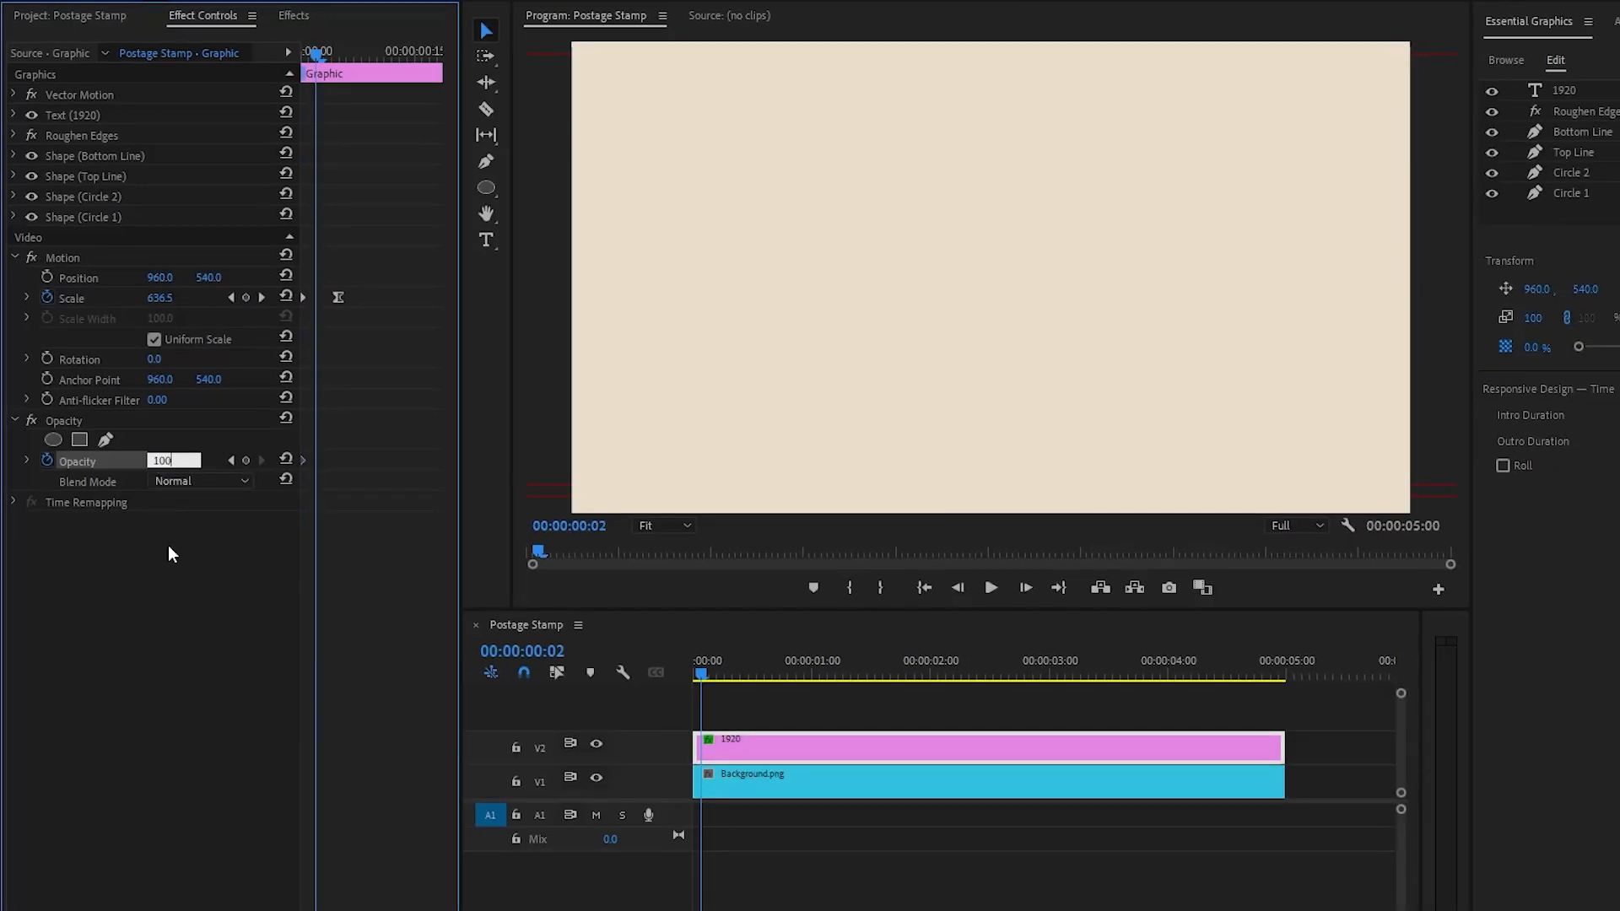
{"action": "key", "text": "Return"}
{"action": "key", "text": "Home"}
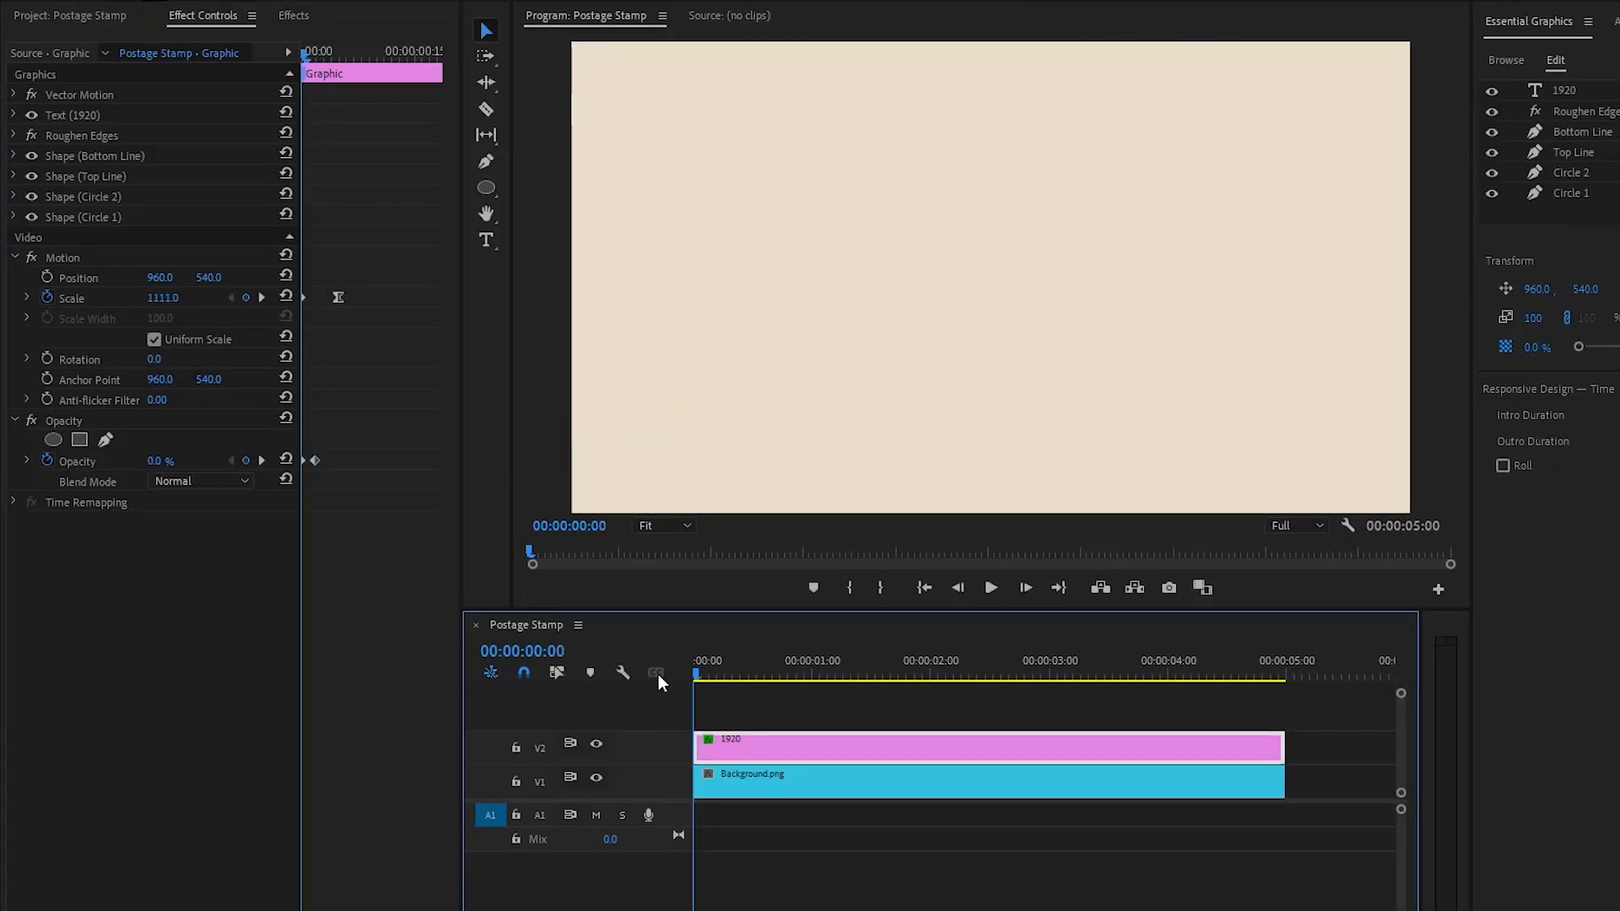
{"action": "left_click", "coordinate": [797, 721]}
{"action": "key", "text": "space"}
{"action": "key", "text": "space"}
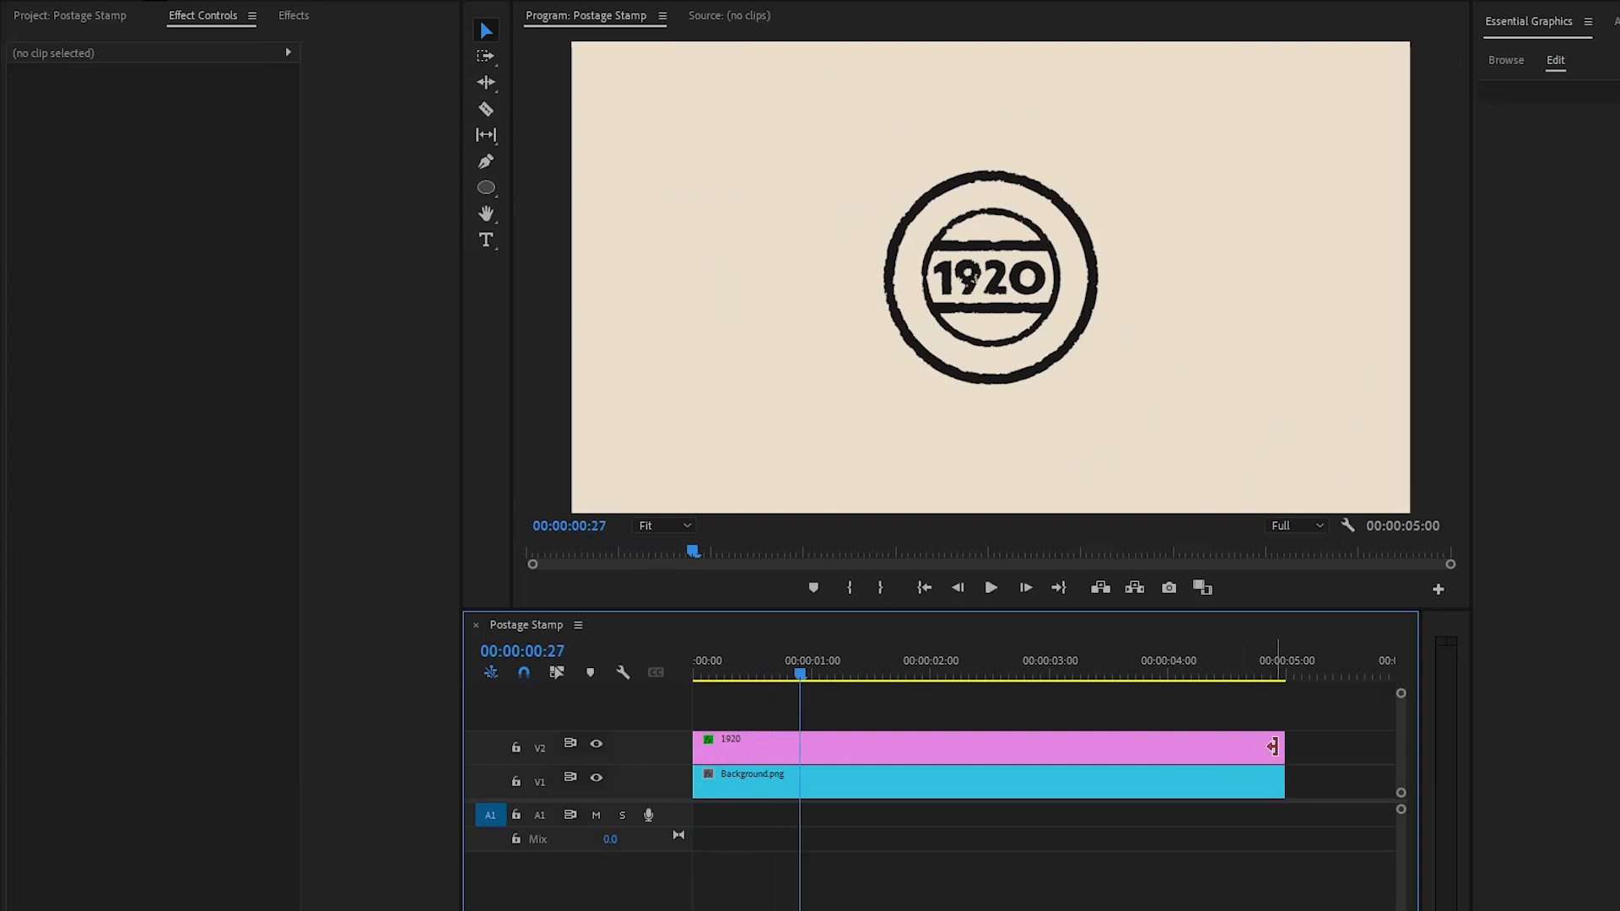
Shorten the 1920 clip on V2, move it to span about 0.7 to 3.9 seconds, and play it back.
{"action": "left_click_drag", "start_coordinate": [1281, 748], "coordinate": [1046, 754]}
{"action": "left_click_drag", "start_coordinate": [800, 675], "coordinate": [723, 675]}
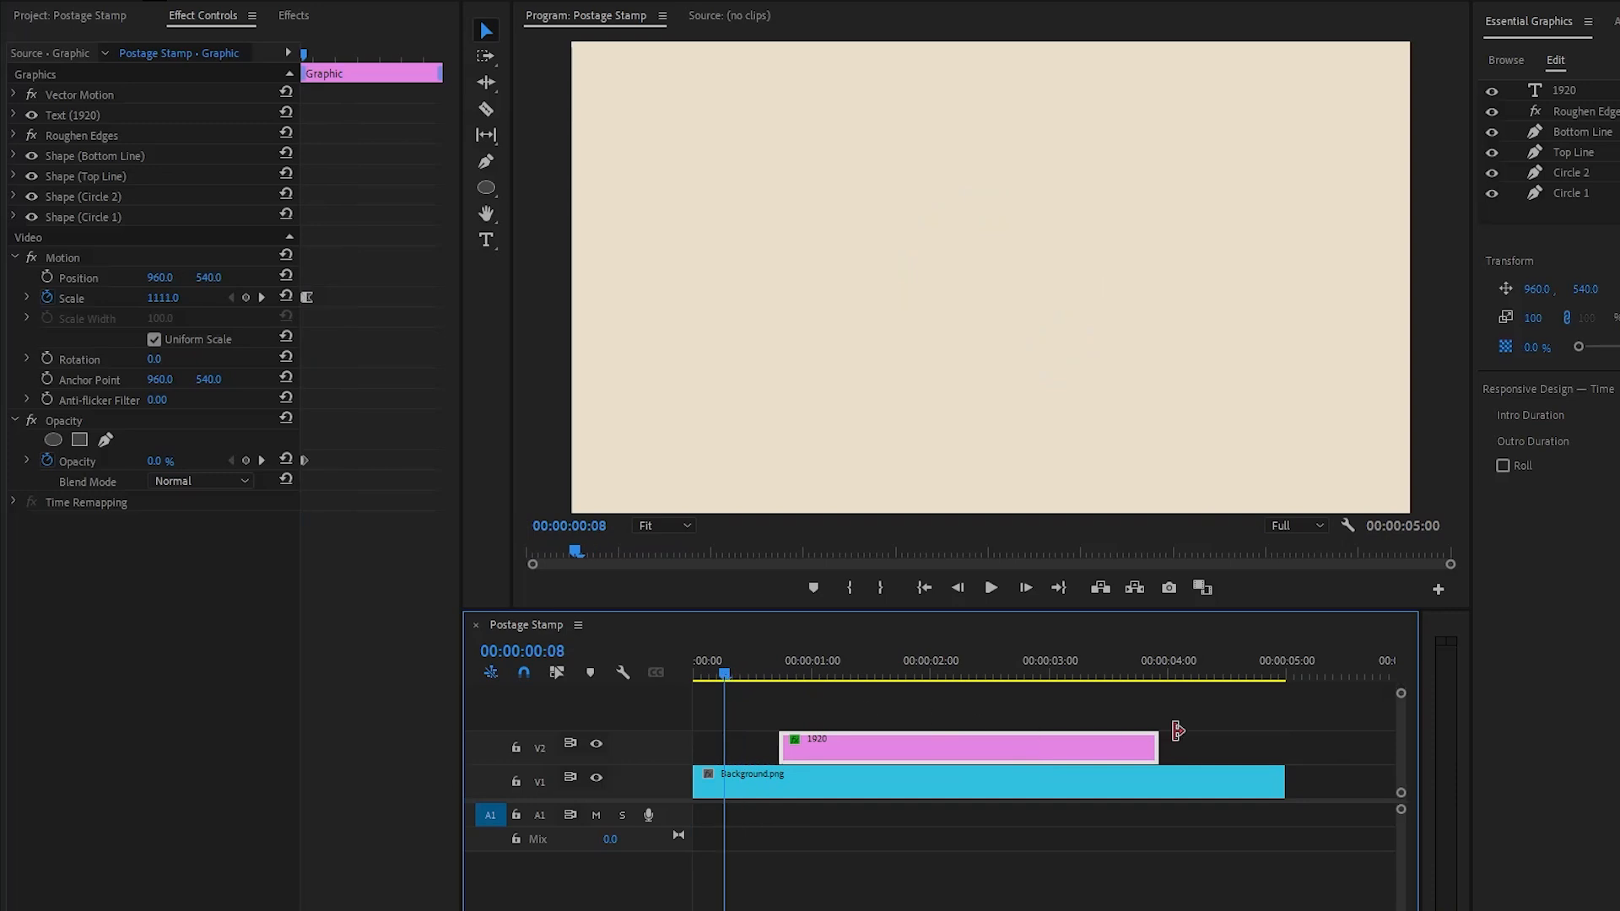
{"action": "left_click", "coordinate": [1219, 724]}
{"action": "key", "text": "space"}
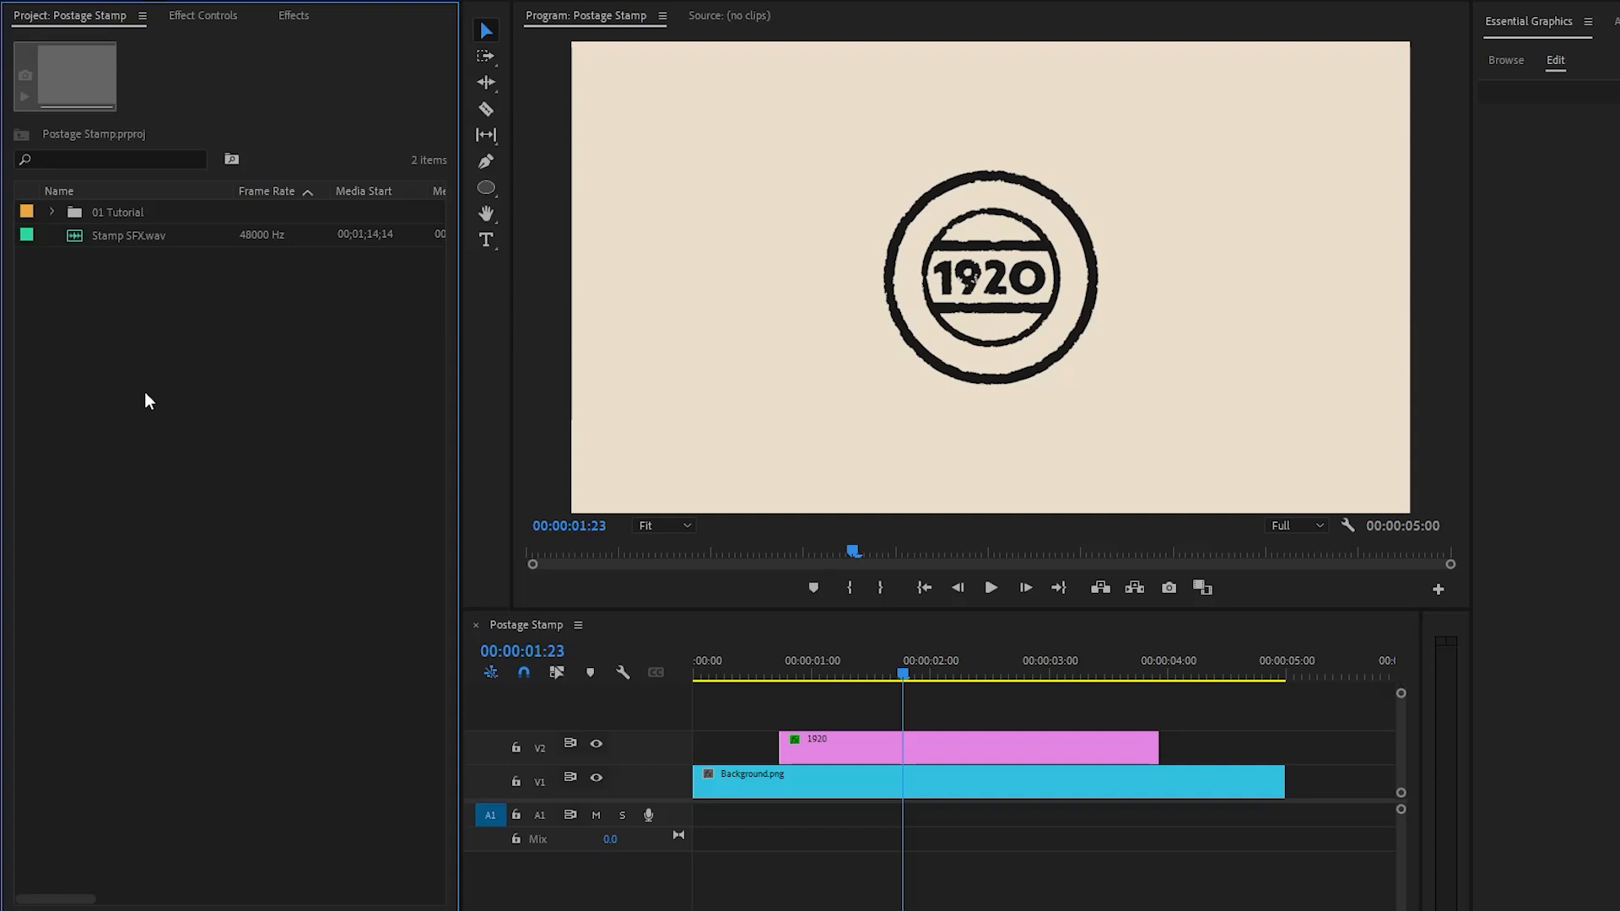
Switch to File Explorer and import Star Circle.png from the 01 Assets folder into the Premiere Pro project.
{"action": "key", "text": "alt+Tab"}
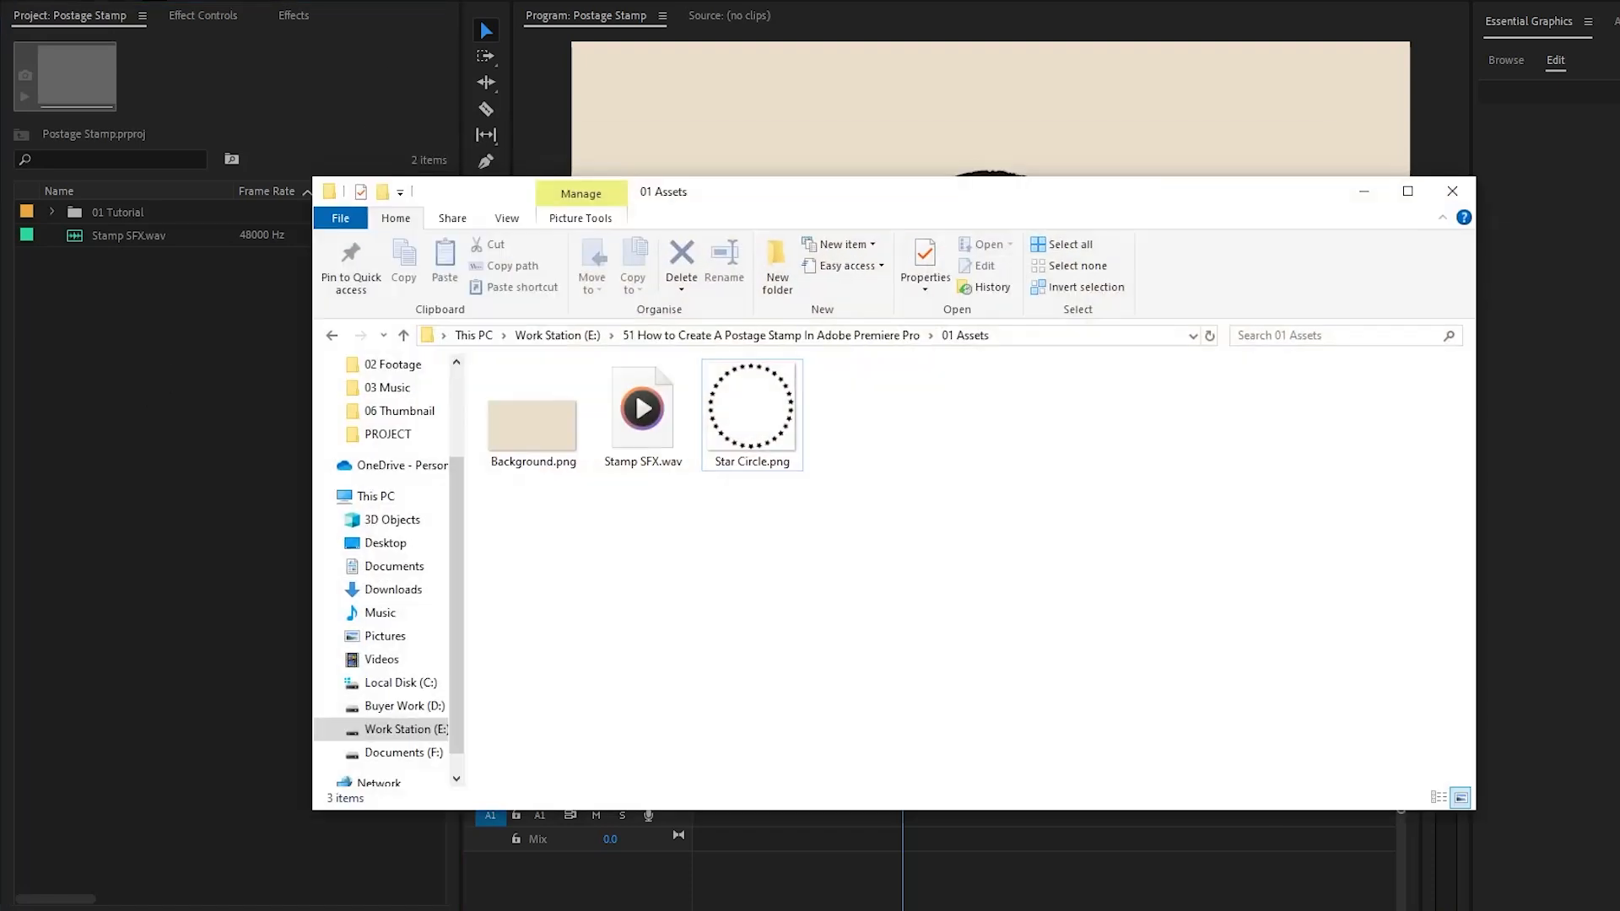
{"action": "left_click", "coordinate": [734, 386]}
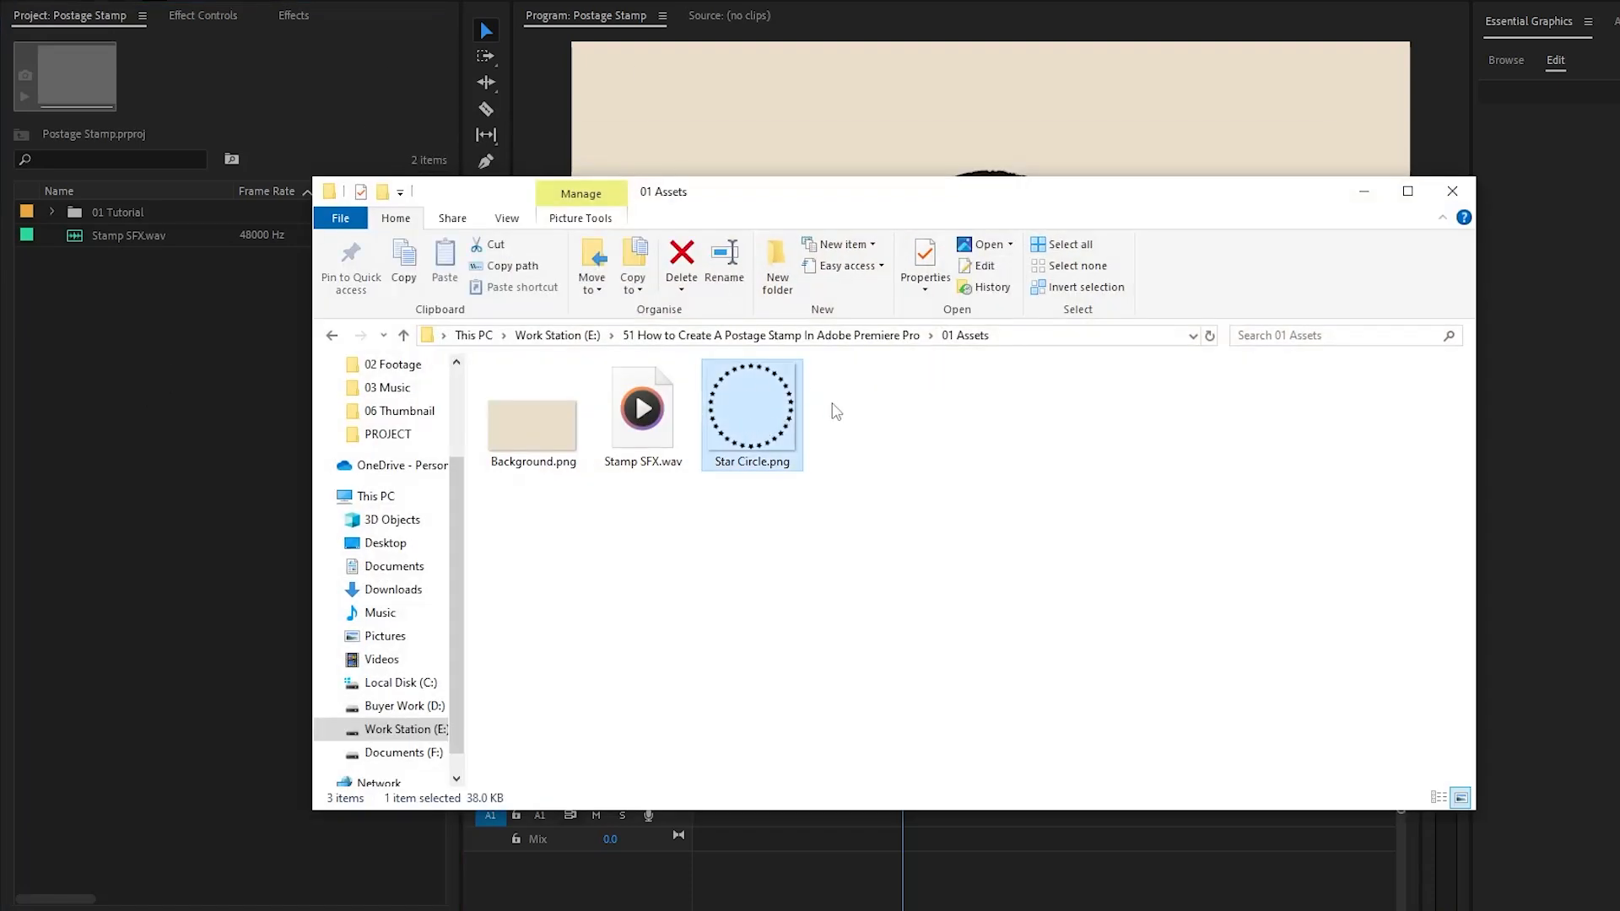
{"action": "left_click_drag", "start_coordinate": [751, 426], "coordinate": [189, 443]}
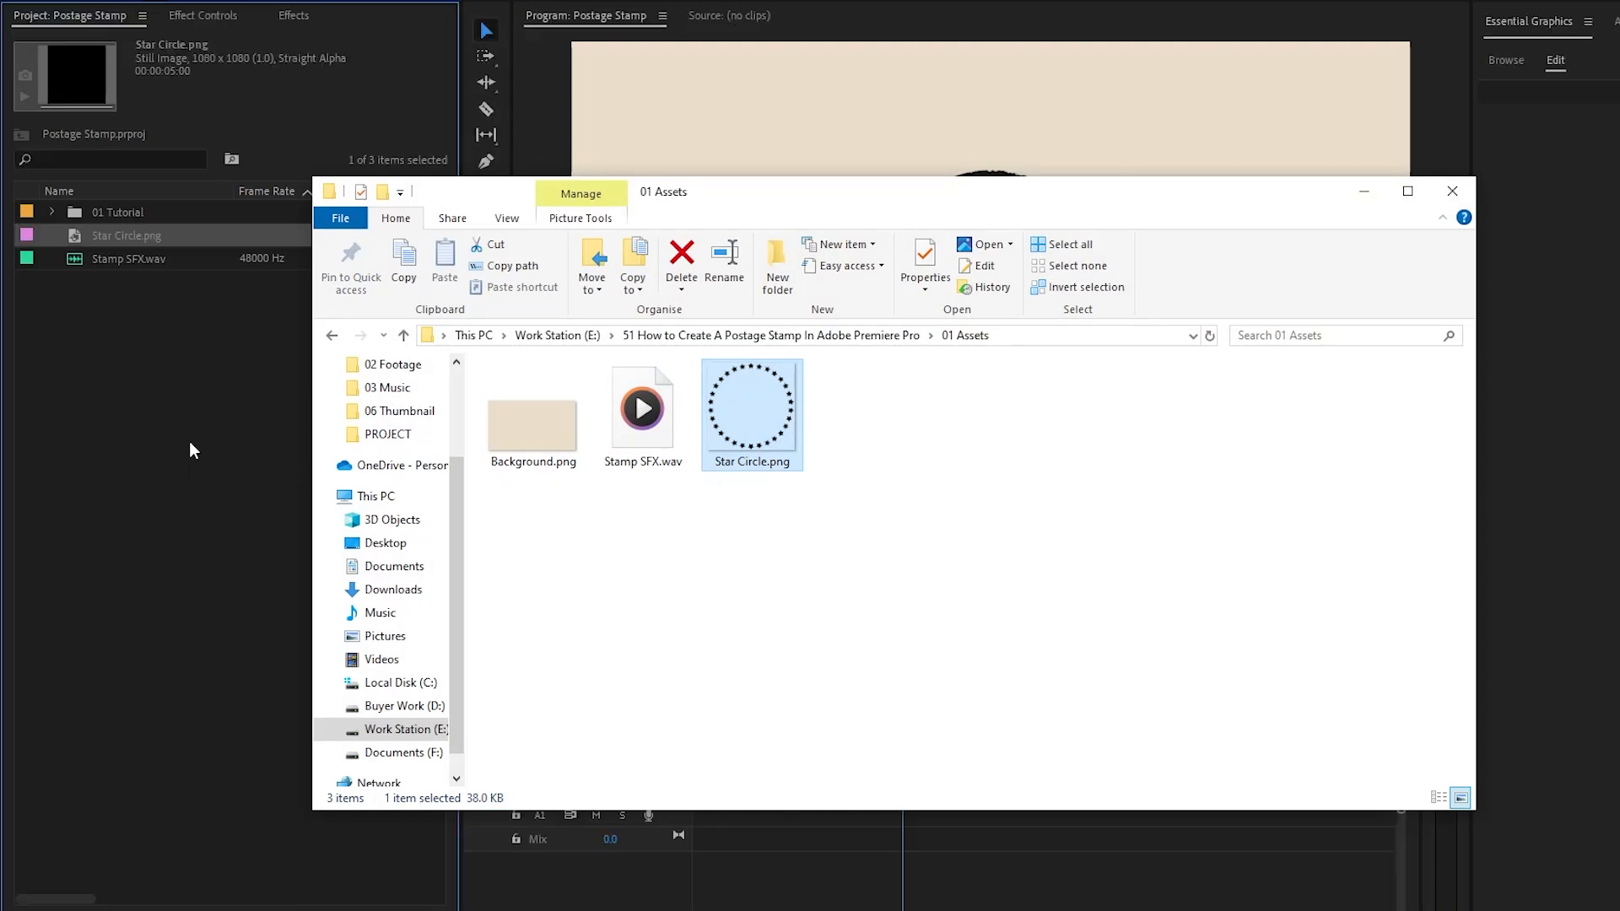
{"action": "left_click", "coordinate": [1364, 192]}
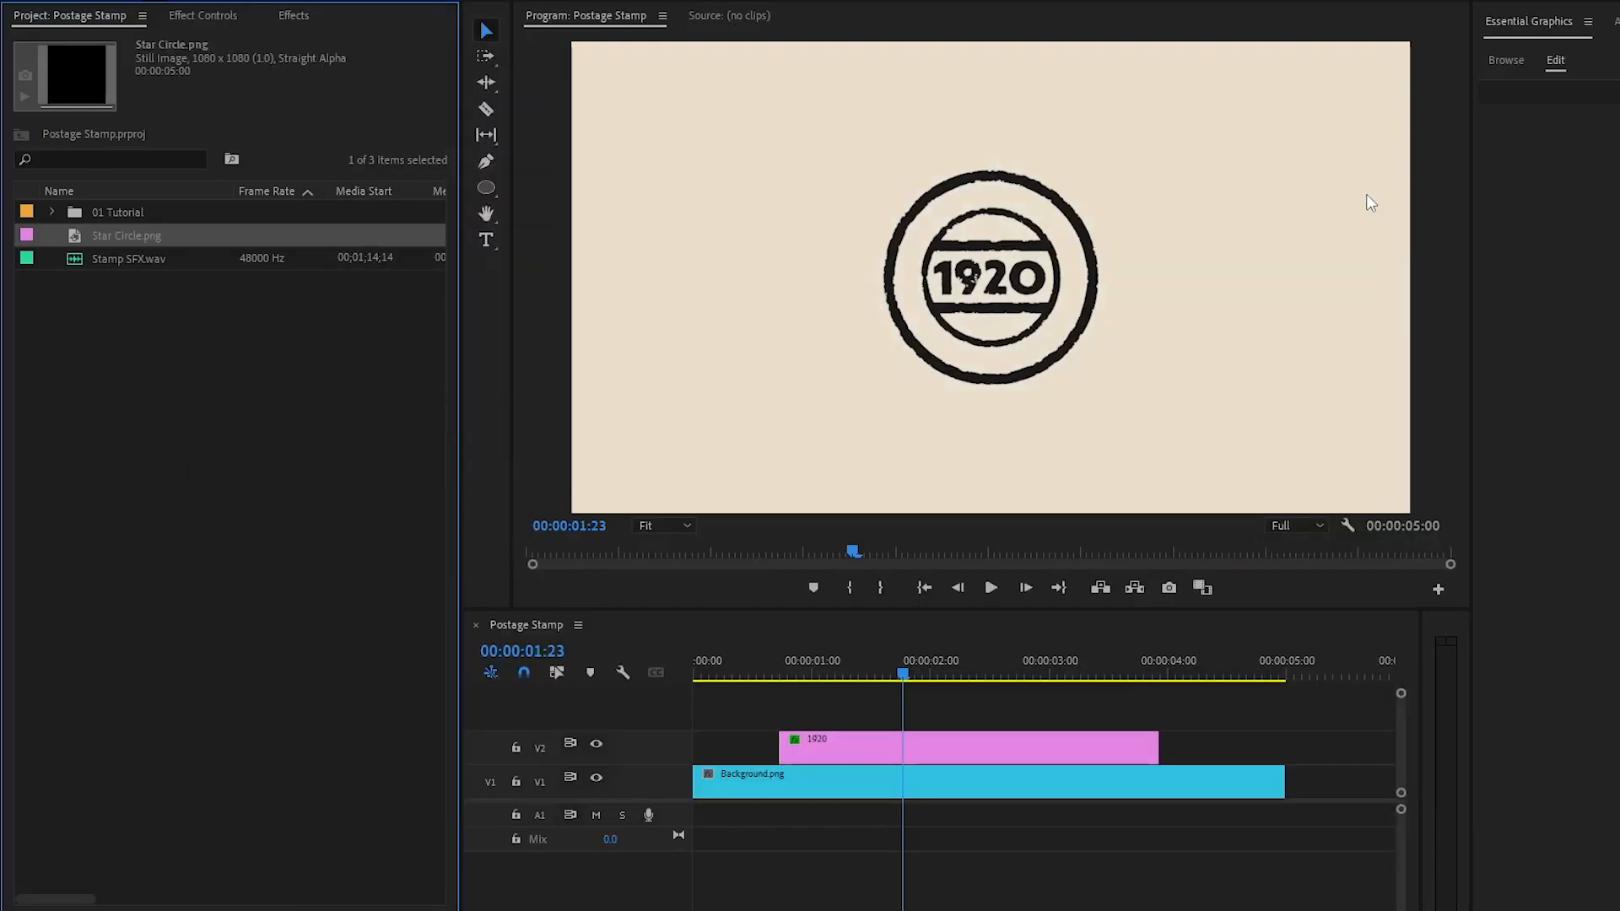
Add Star Circle.png to the 1920 graphic between the text and Roughen Edges layers and scale it to 50%, inside the outer ring.
{"action": "left_click", "coordinate": [992, 746]}
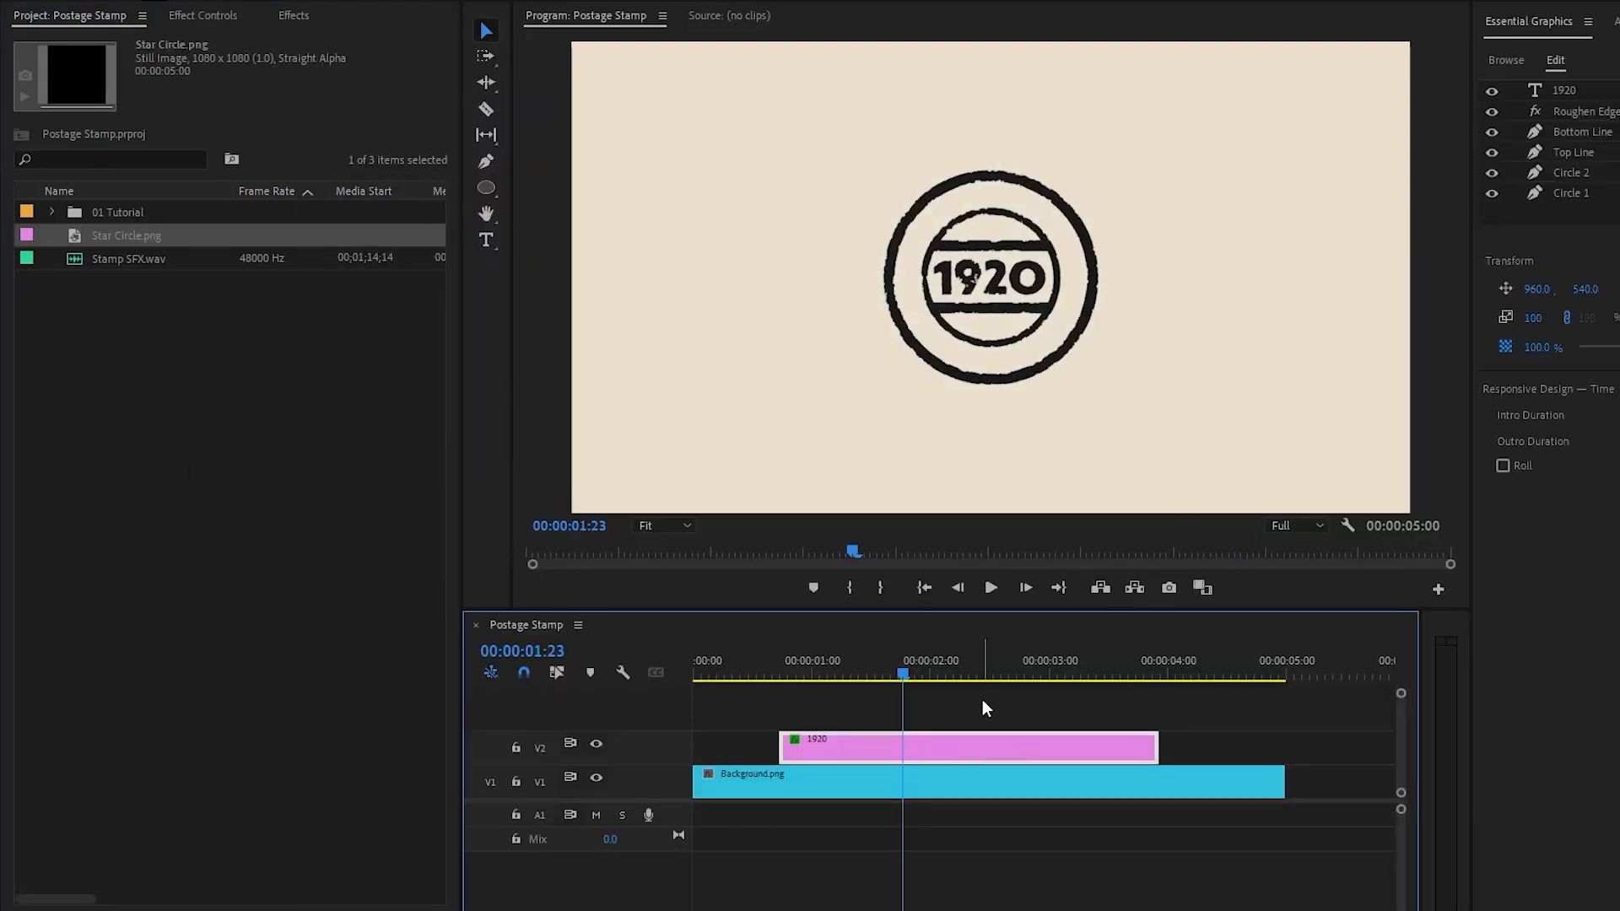
{"action": "left_click_drag", "start_coordinate": [134, 243], "coordinate": [1559, 101]}
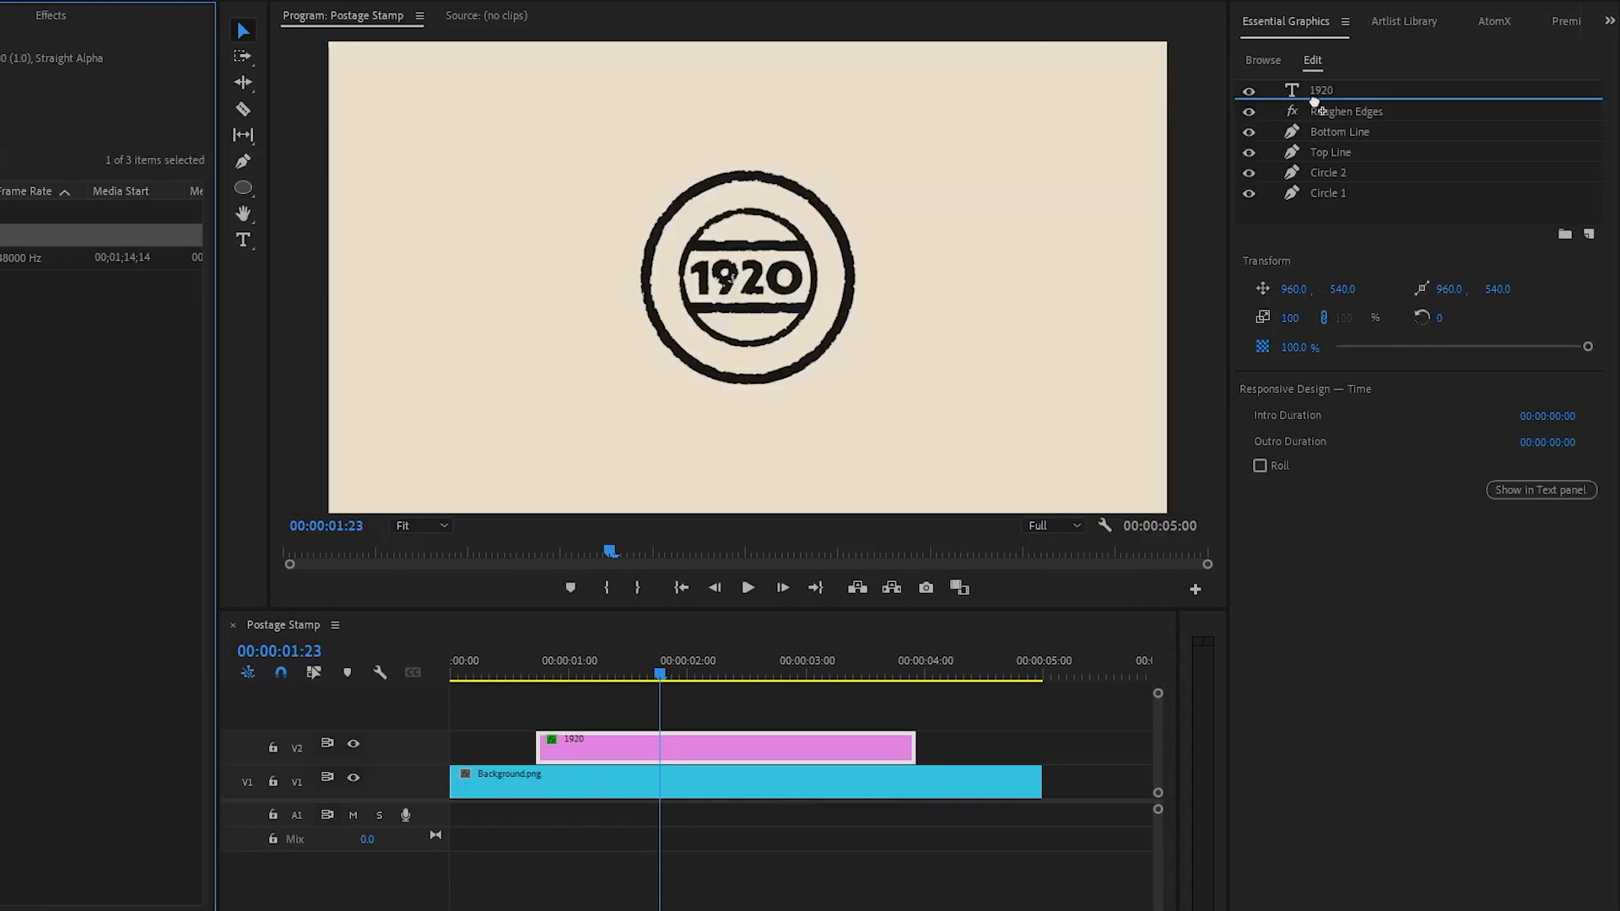
{"action": "left_click_drag", "start_coordinate": [1317, 108], "coordinate": [1334, 100]}
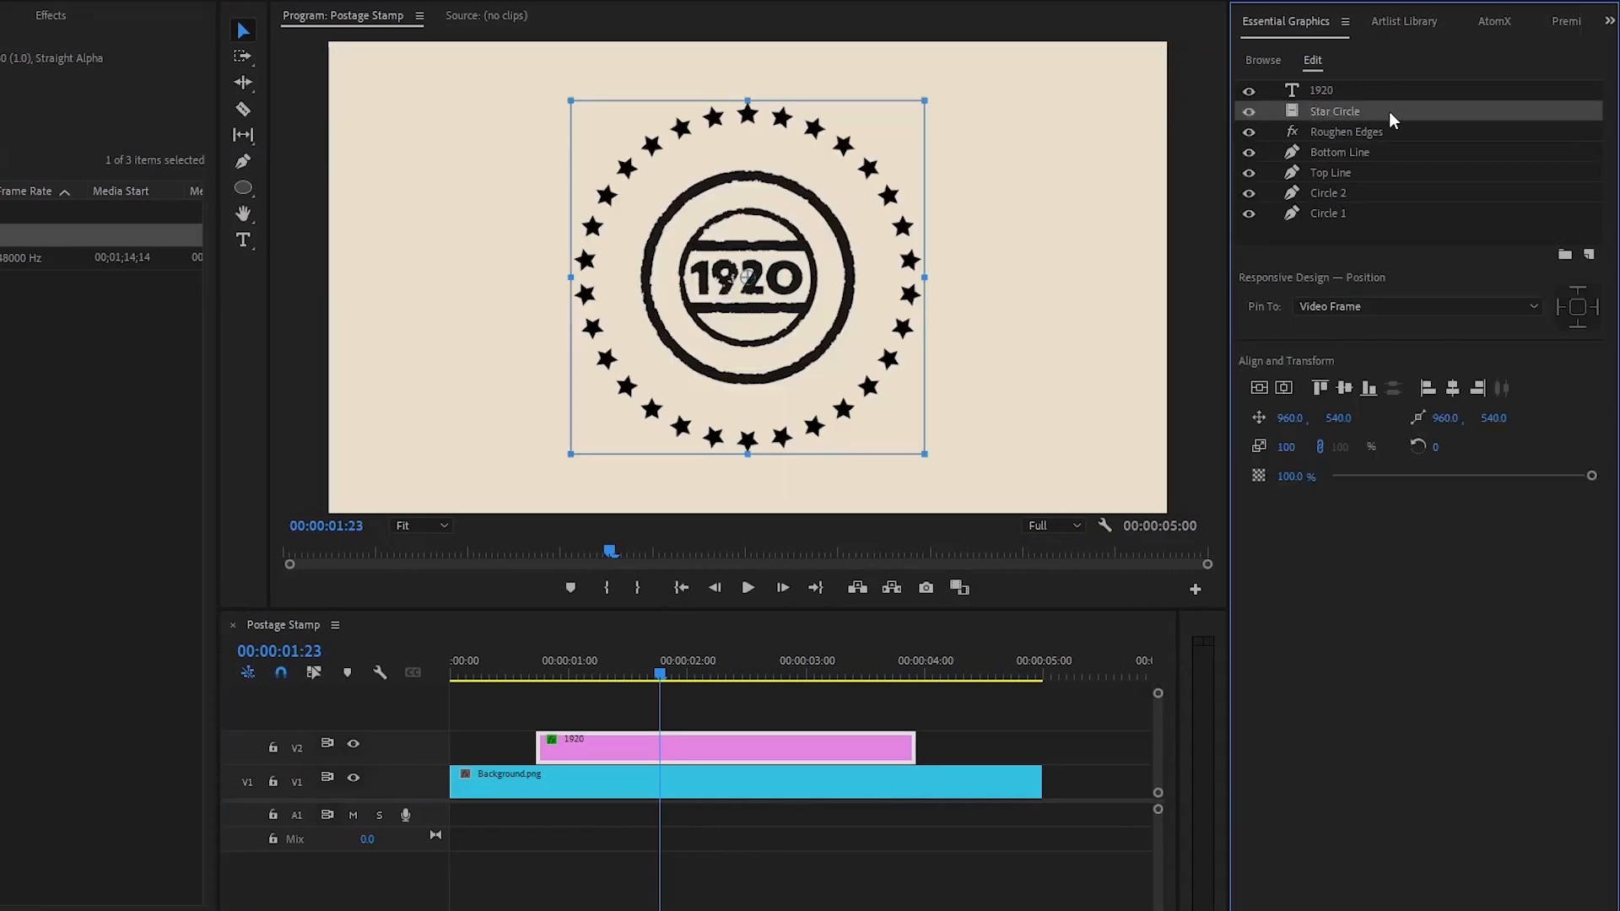
{"action": "left_click_drag", "start_coordinate": [926, 276], "coordinate": [841, 277]}
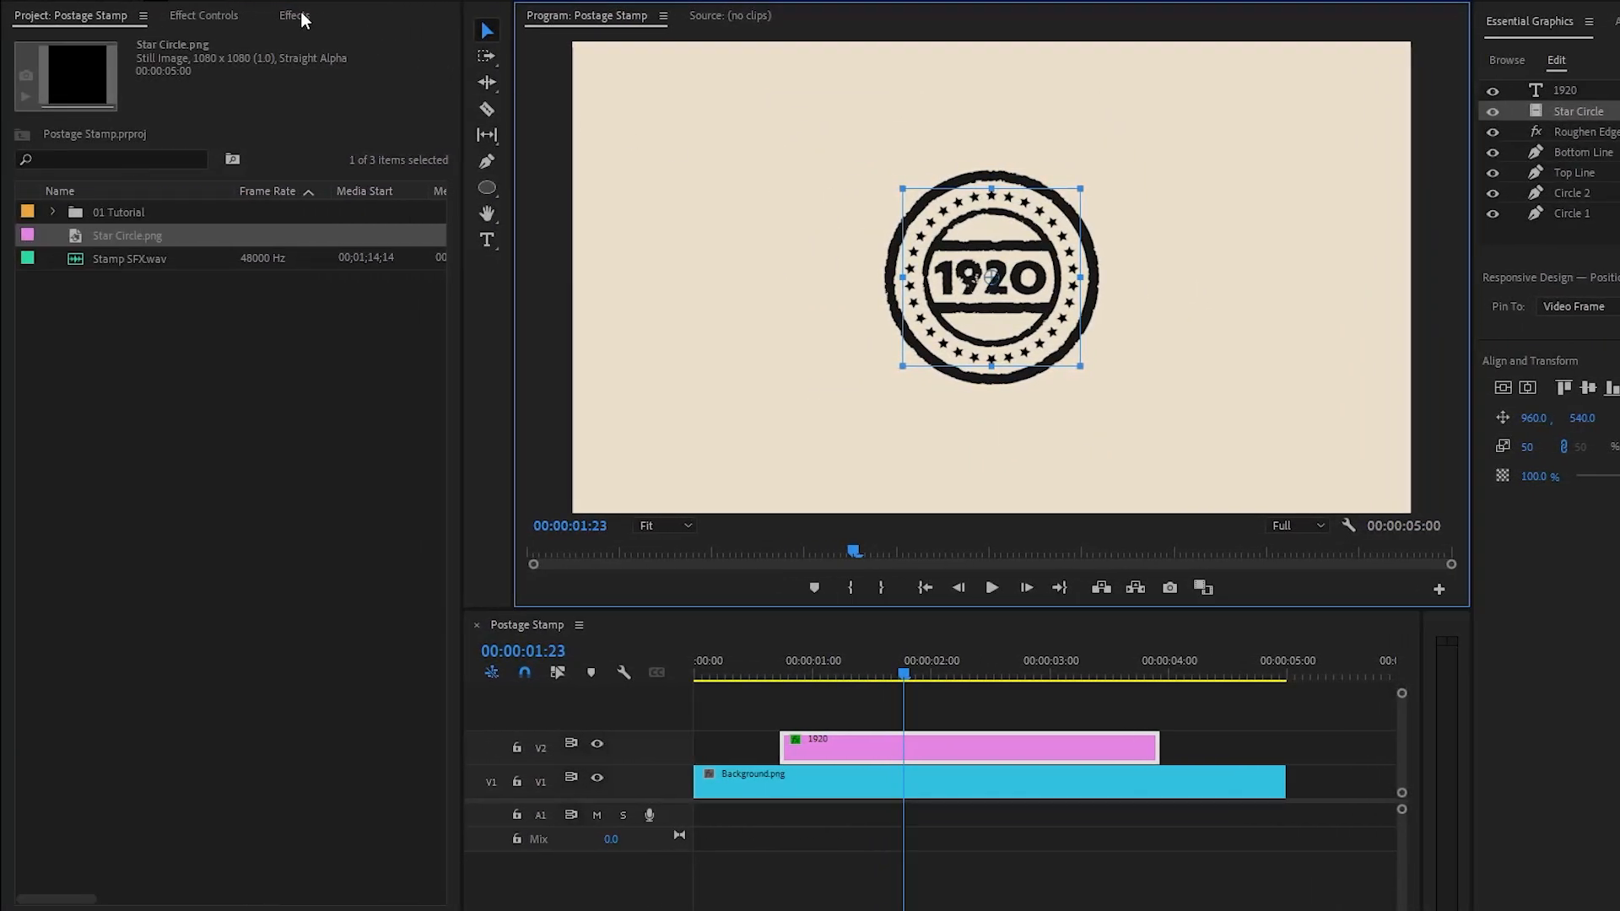
Find the Tint effect and apply it to the stamp graphic directly above the Star Circle layer.
{"action": "left_click", "coordinate": [297, 16]}
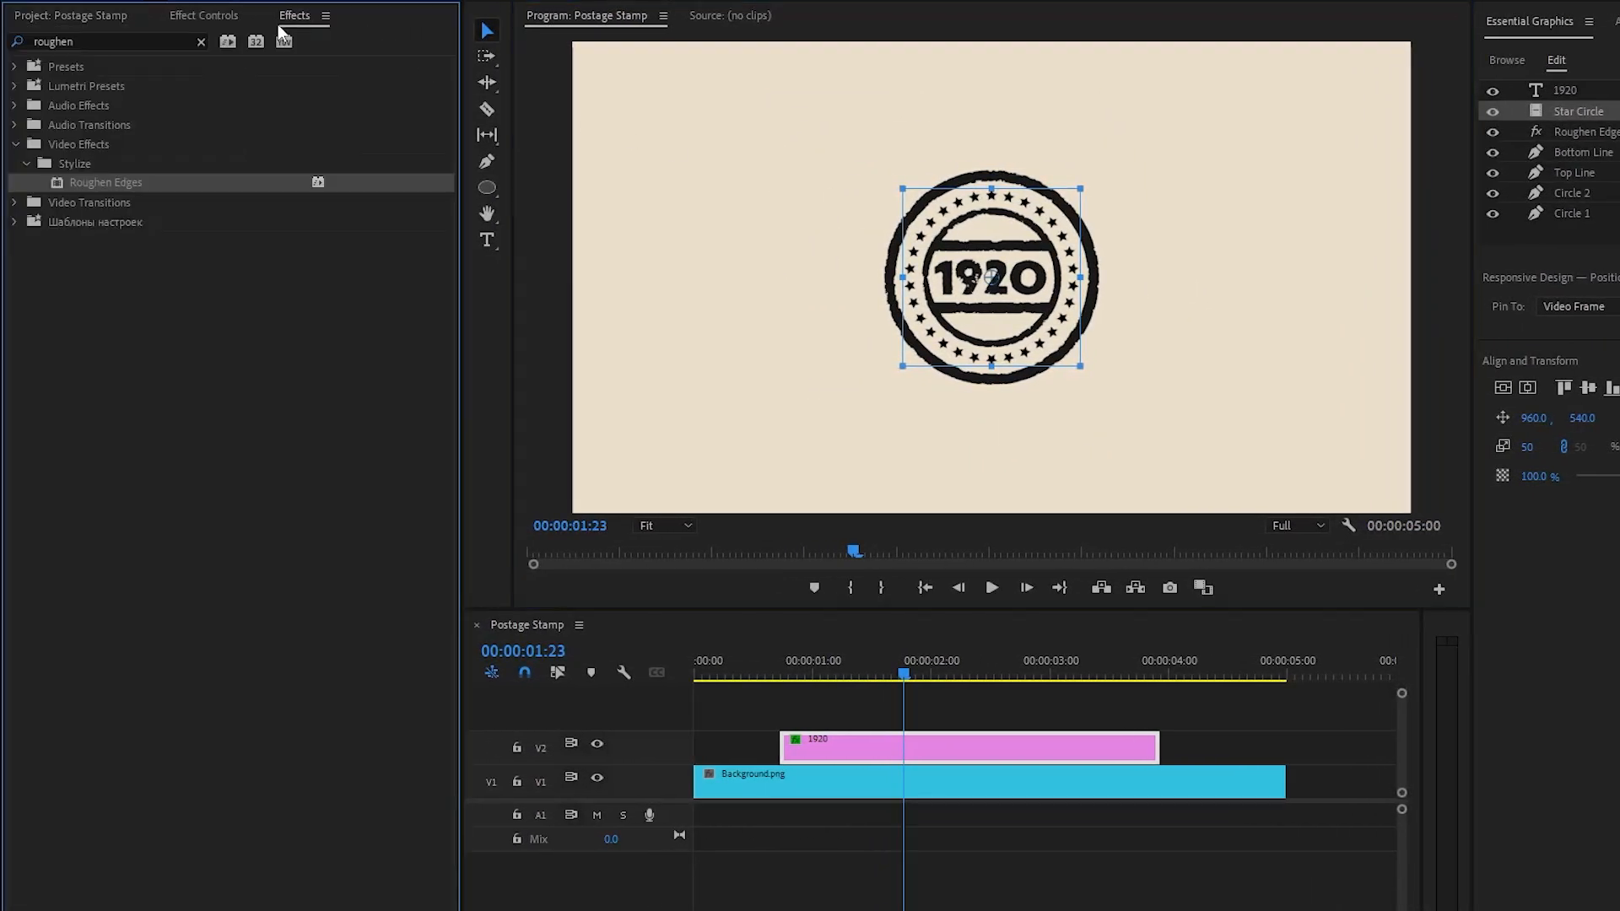
{"action": "left_click", "coordinate": [201, 41]}
{"action": "type", "text": "TINT"}
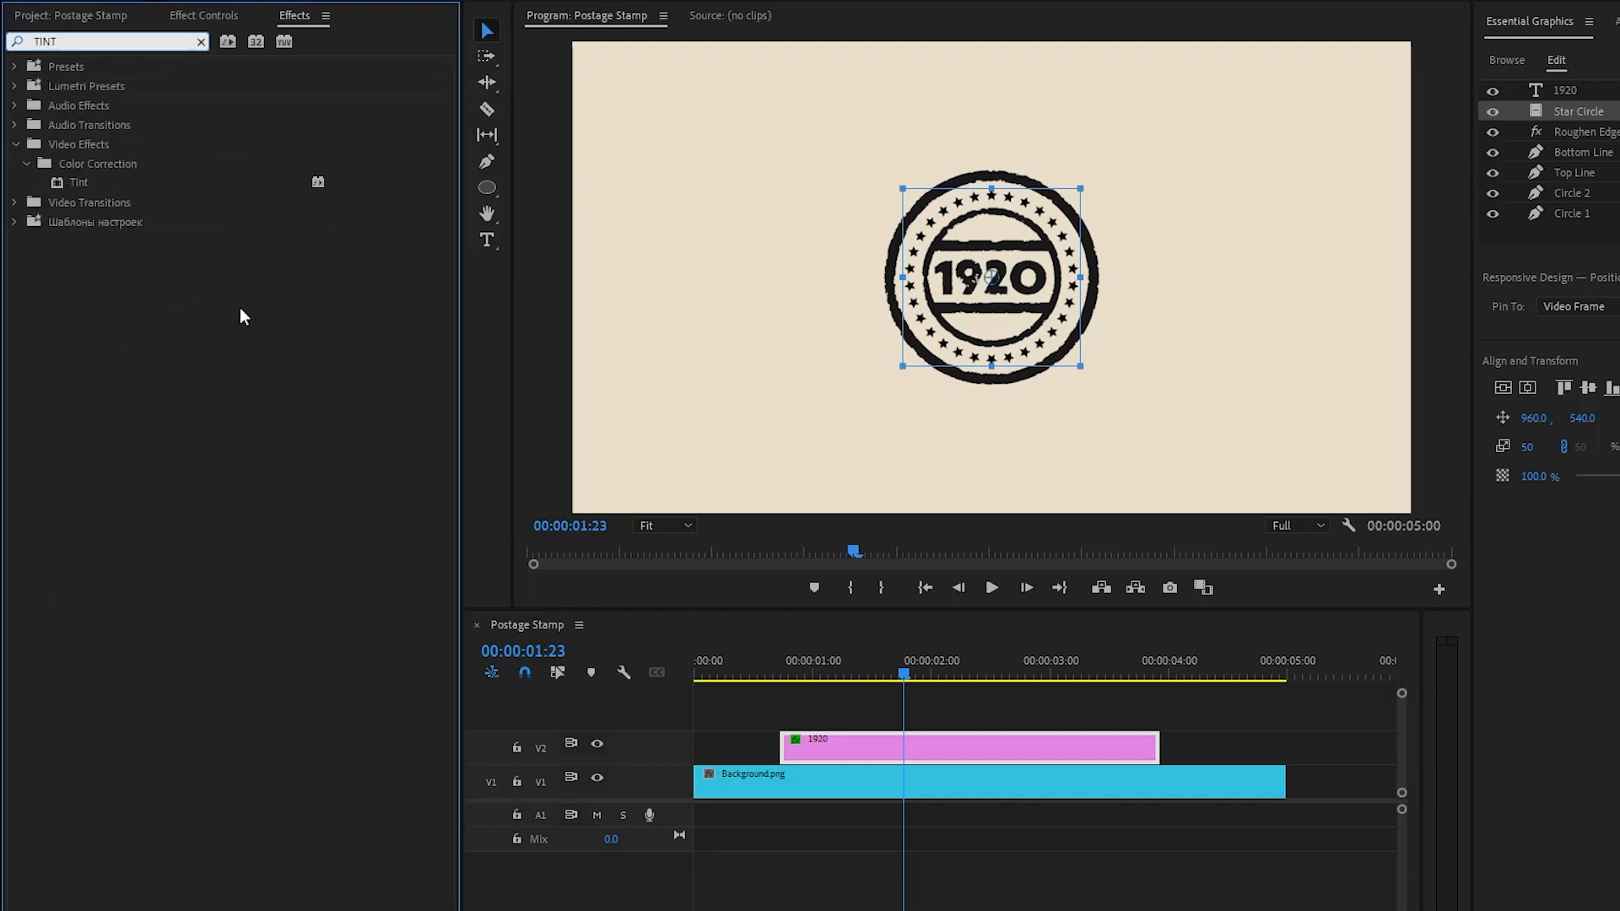
{"action": "left_click_drag", "start_coordinate": [80, 182], "coordinate": [1520, 109]}
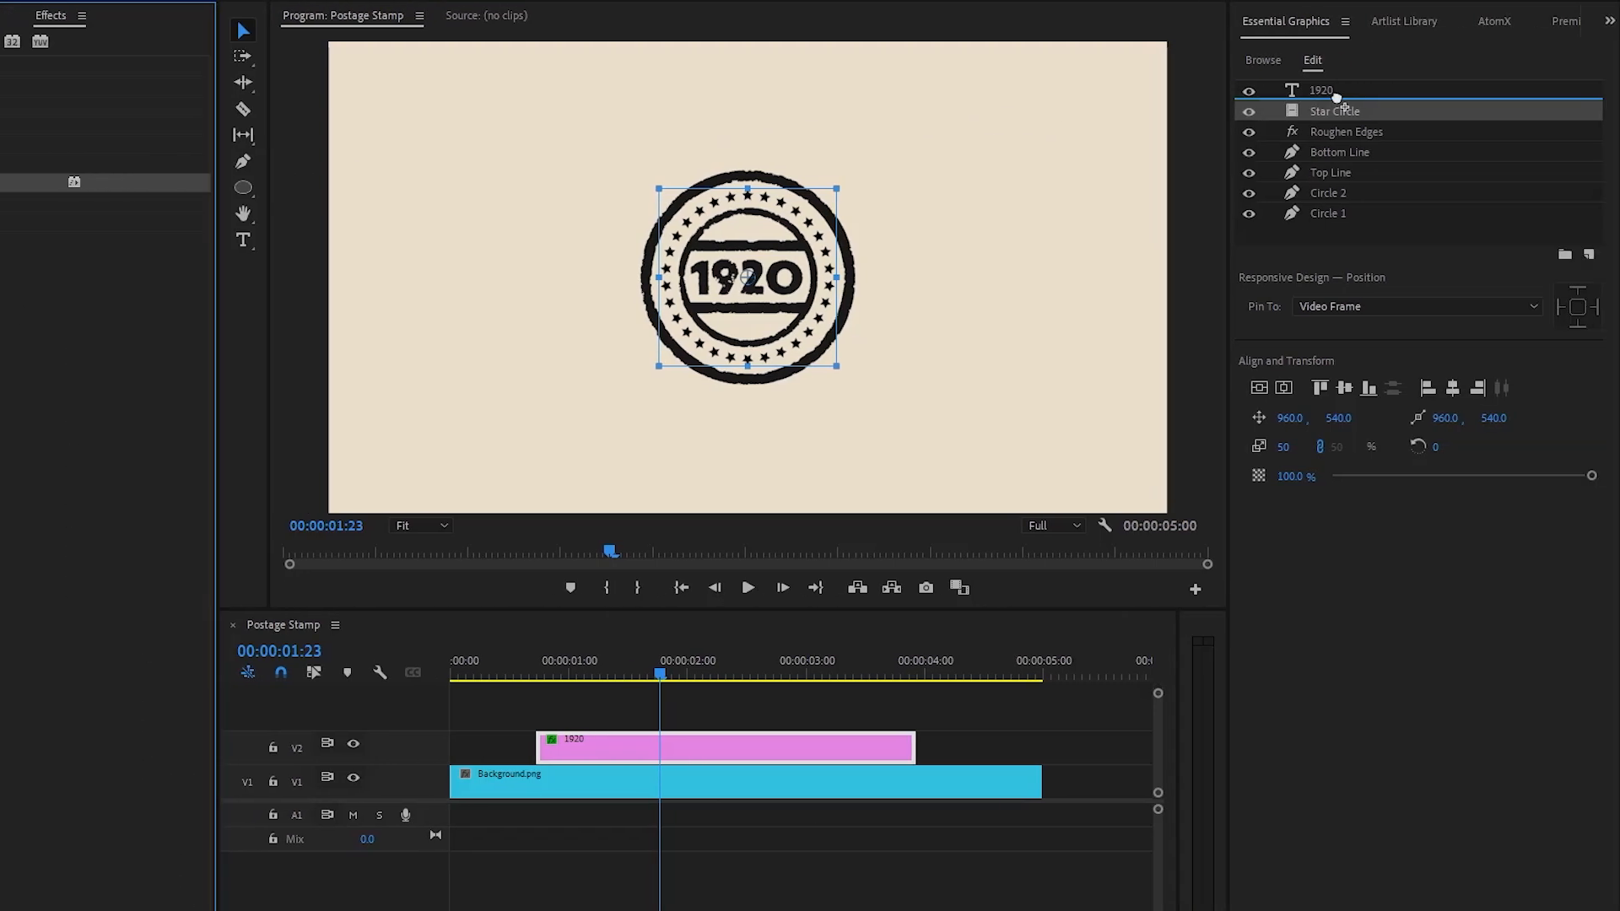
{"action": "left_click", "coordinate": [1330, 131]}
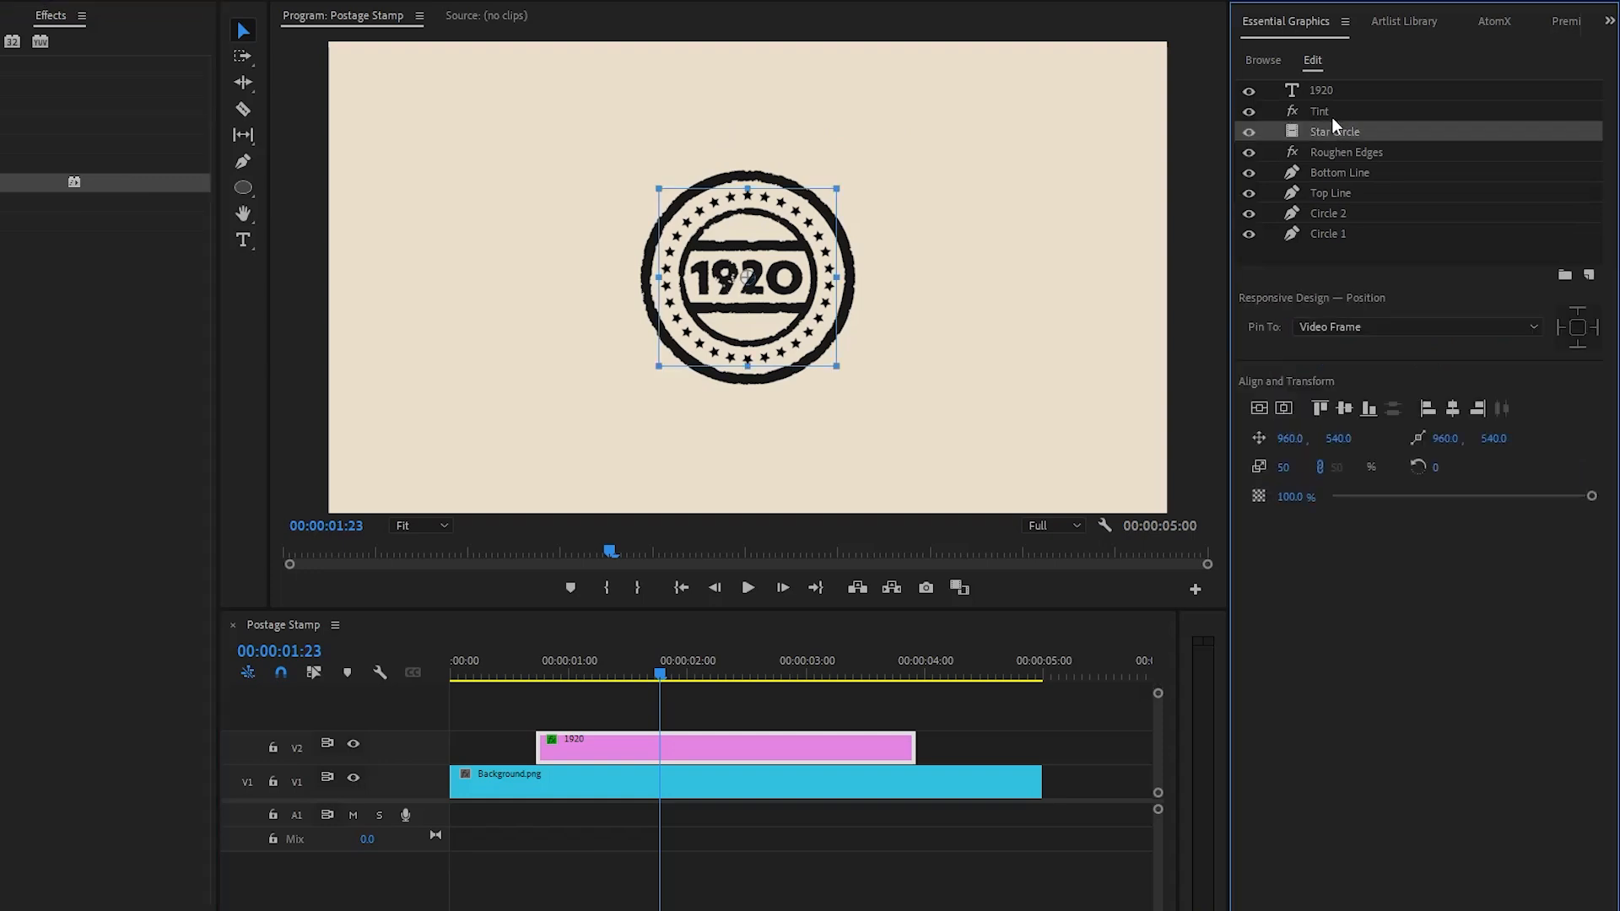
Set the Tint effect's Map Black To and Map White To colours by sampling the stamp's dark outer ring.
{"action": "left_click", "coordinate": [1360, 111]}
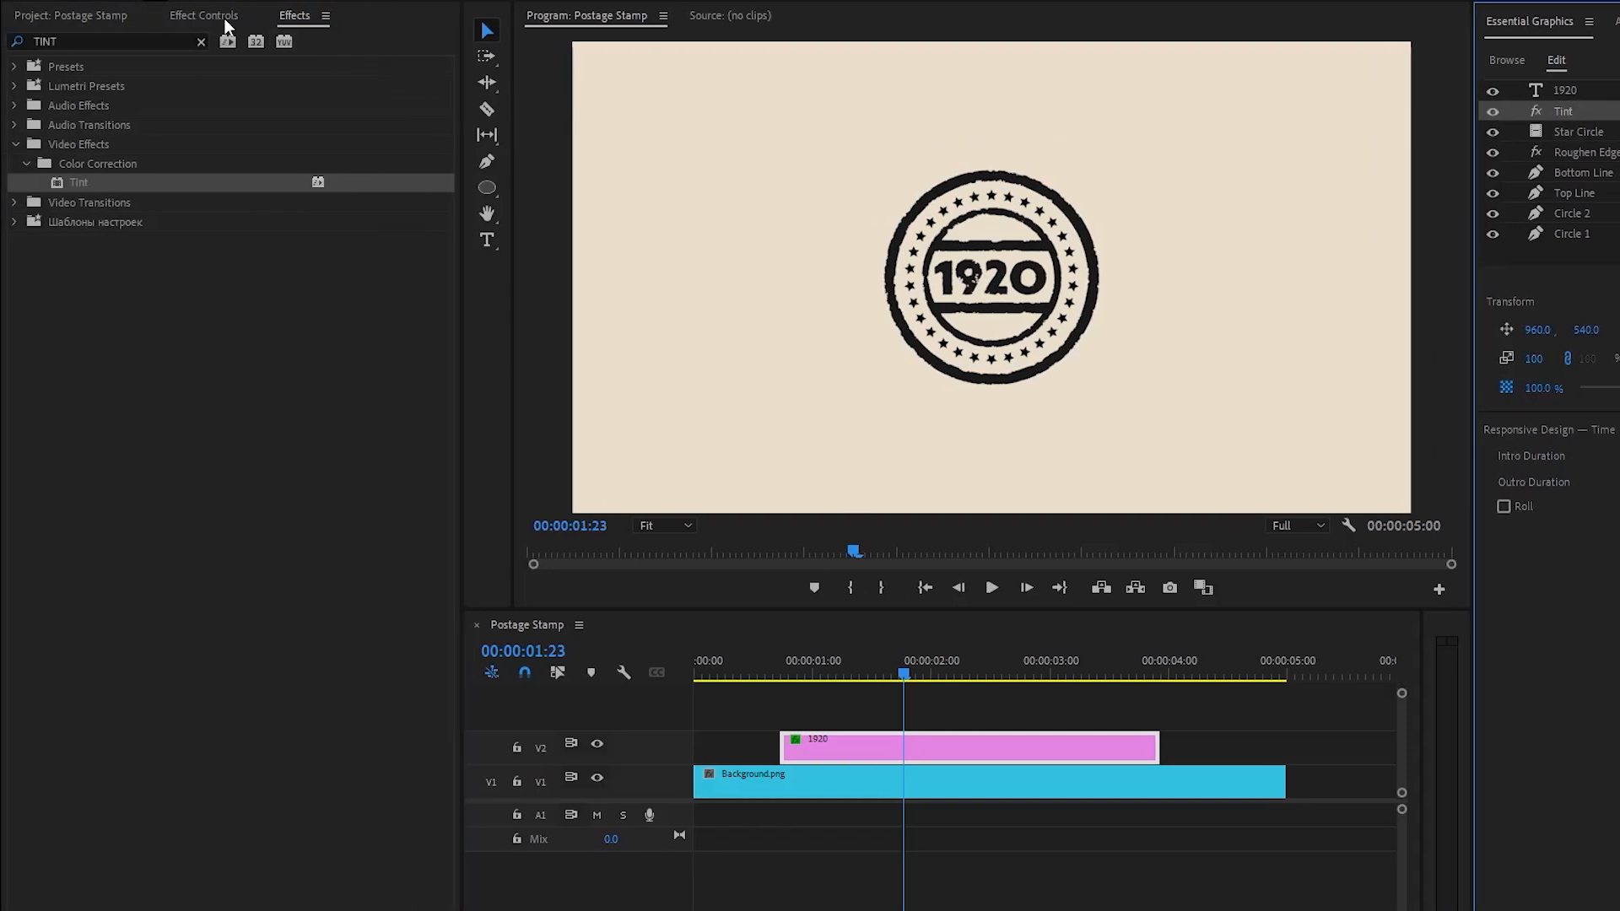
{"action": "left_click", "coordinate": [203, 15]}
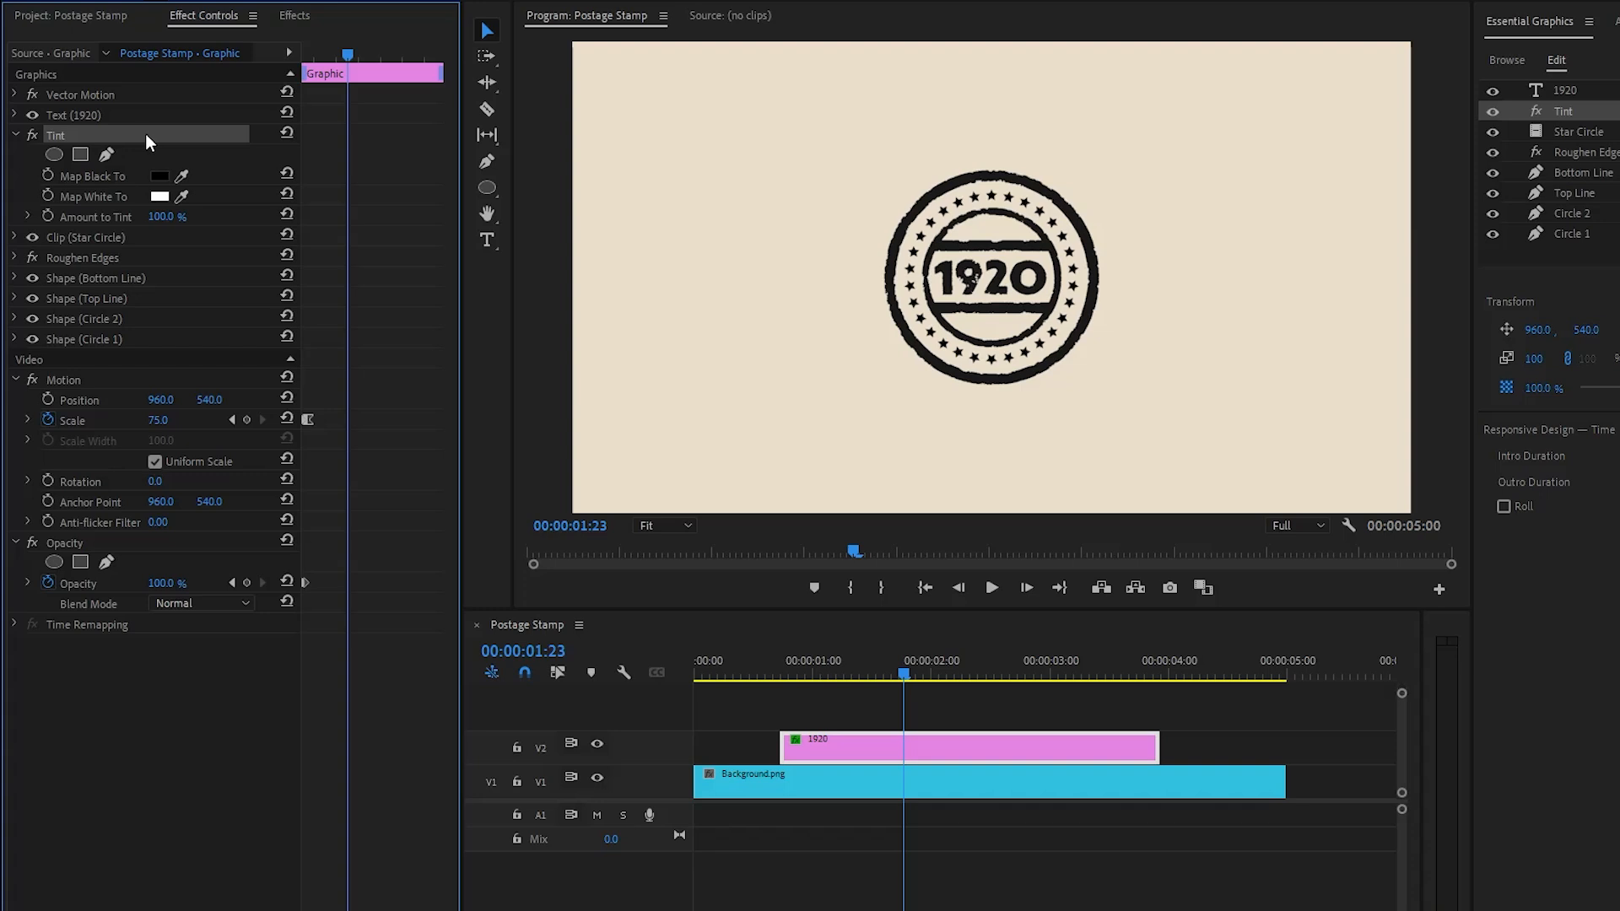
{"action": "left_click", "coordinate": [184, 176]}
{"action": "left_click", "coordinate": [935, 194]}
{"action": "left_click", "coordinate": [181, 196]}
{"action": "left_click", "coordinate": [942, 185]}
Deselect the graphic clip and play the stamp animation from 00:00:00:11.
{"action": "left_click", "coordinate": [738, 677]}
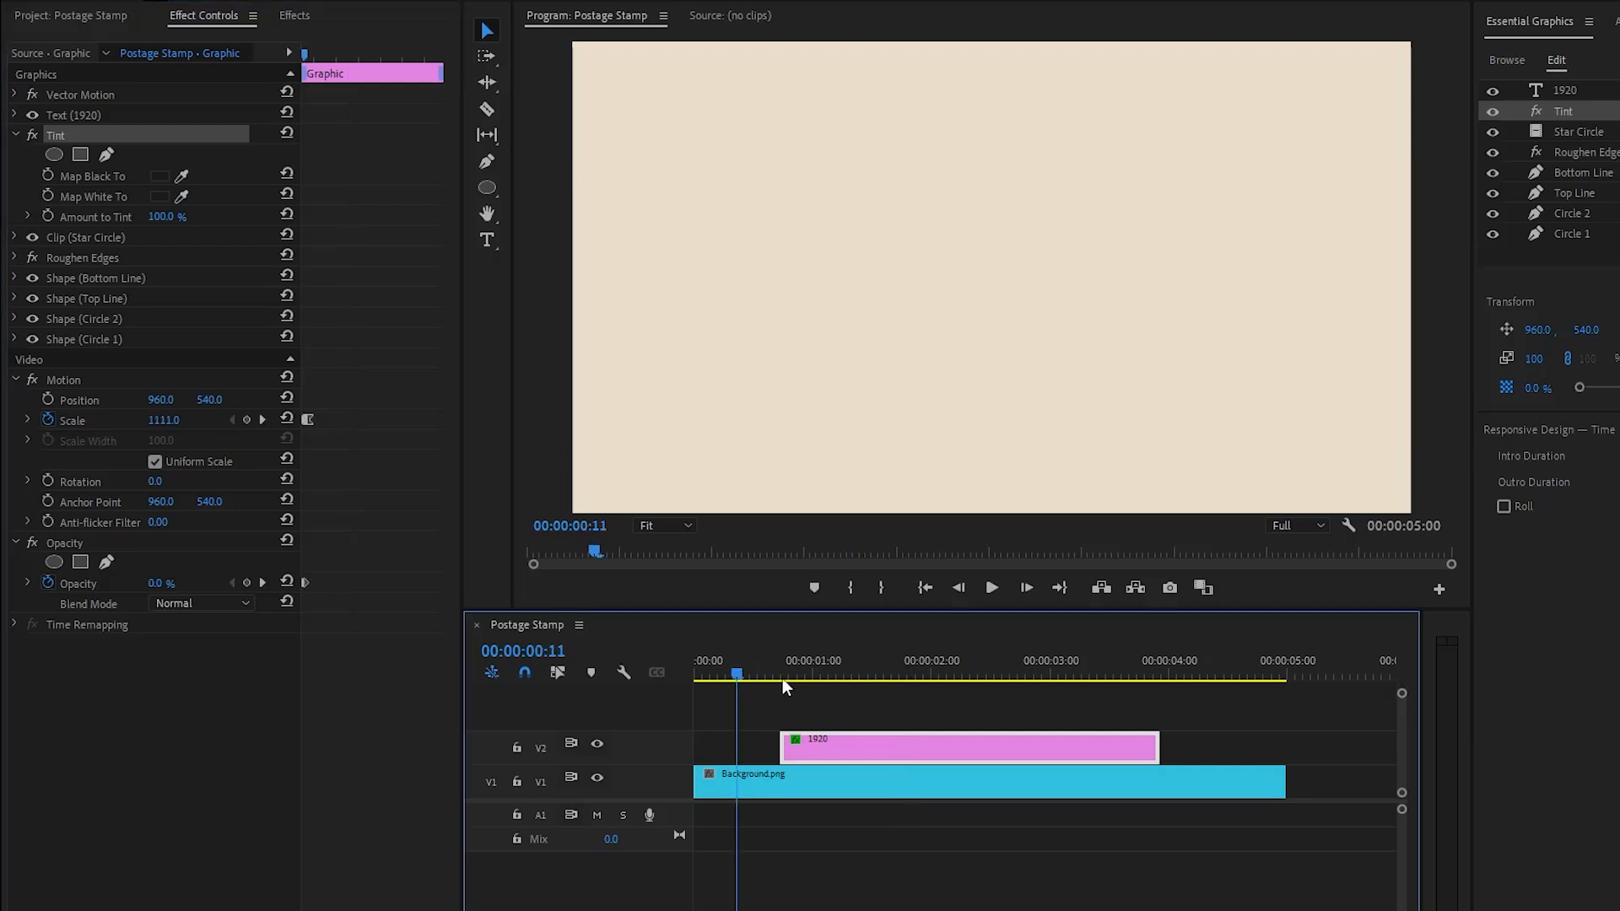
{"action": "left_click", "coordinate": [1203, 703]}
{"action": "key", "text": "space"}
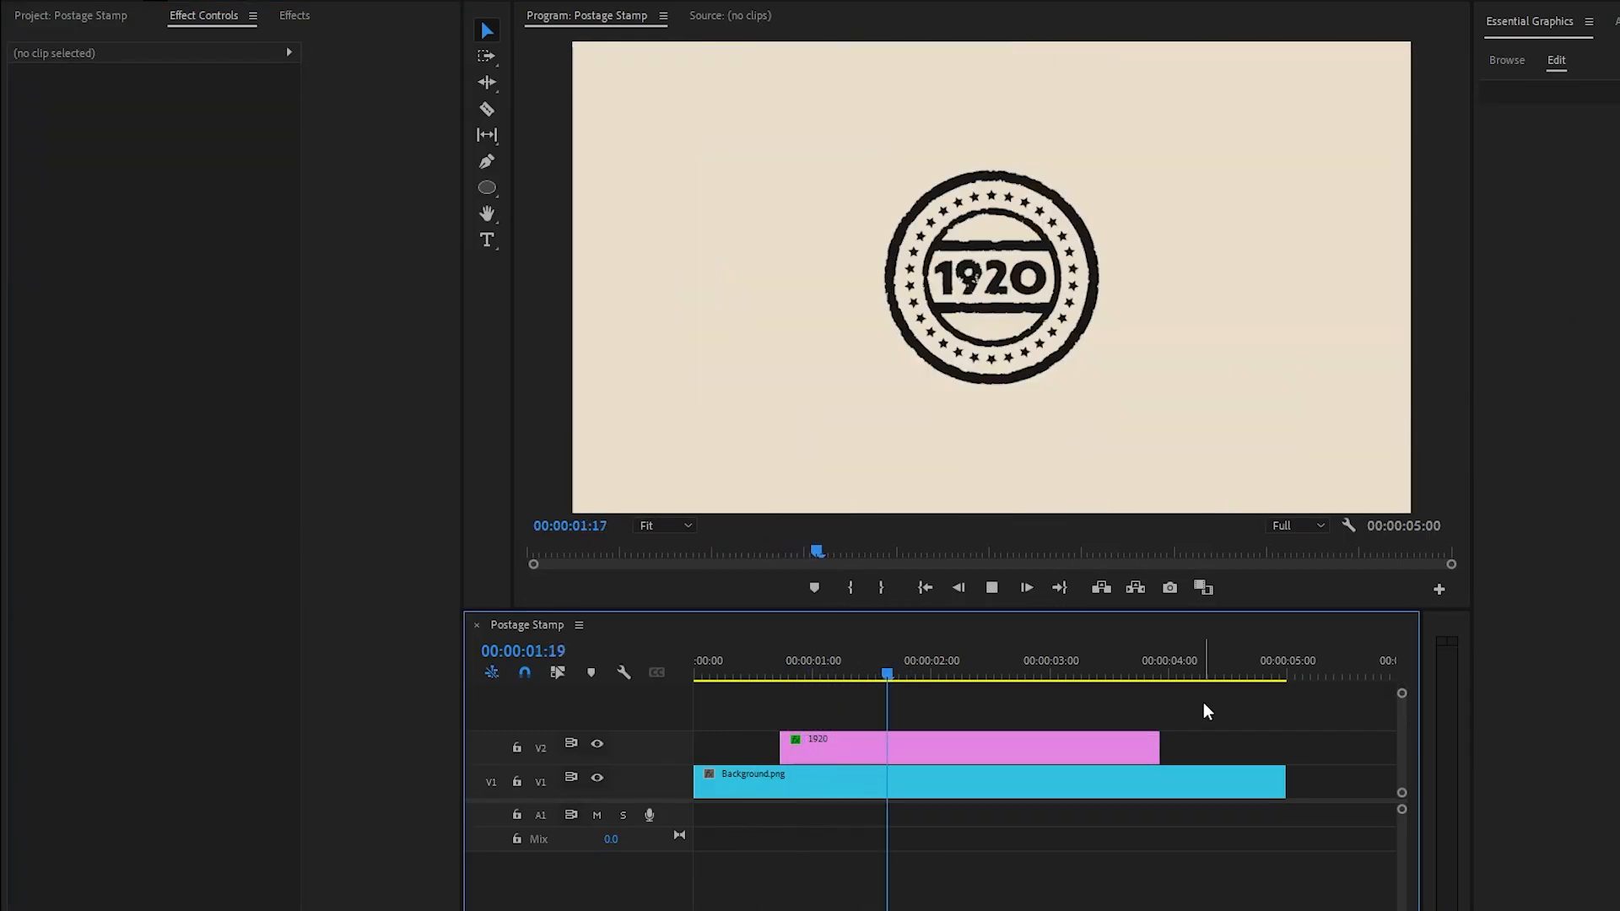
{"action": "key", "text": "space"}
Place Stamp SFX.wav on A1 at the start of the 1920 clip and trim its quiet opening so the hit comes sooner.
{"action": "left_click", "coordinate": [117, 17]}
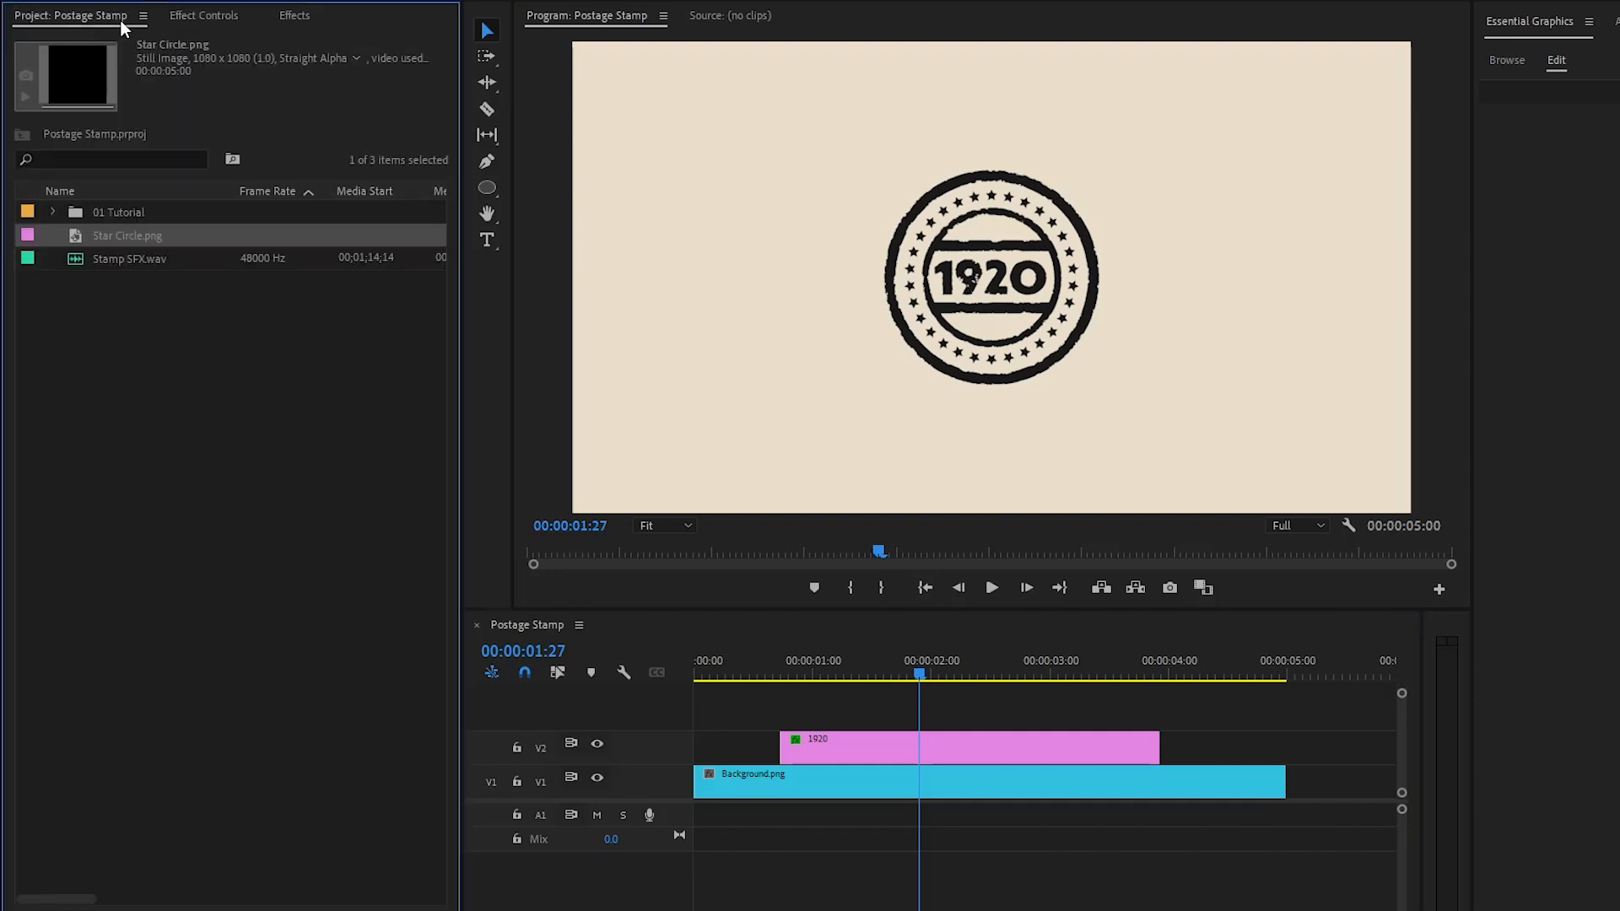
{"action": "left_click", "coordinate": [135, 257]}
{"action": "left_click_drag", "start_coordinate": [98, 255], "coordinate": [794, 817]}
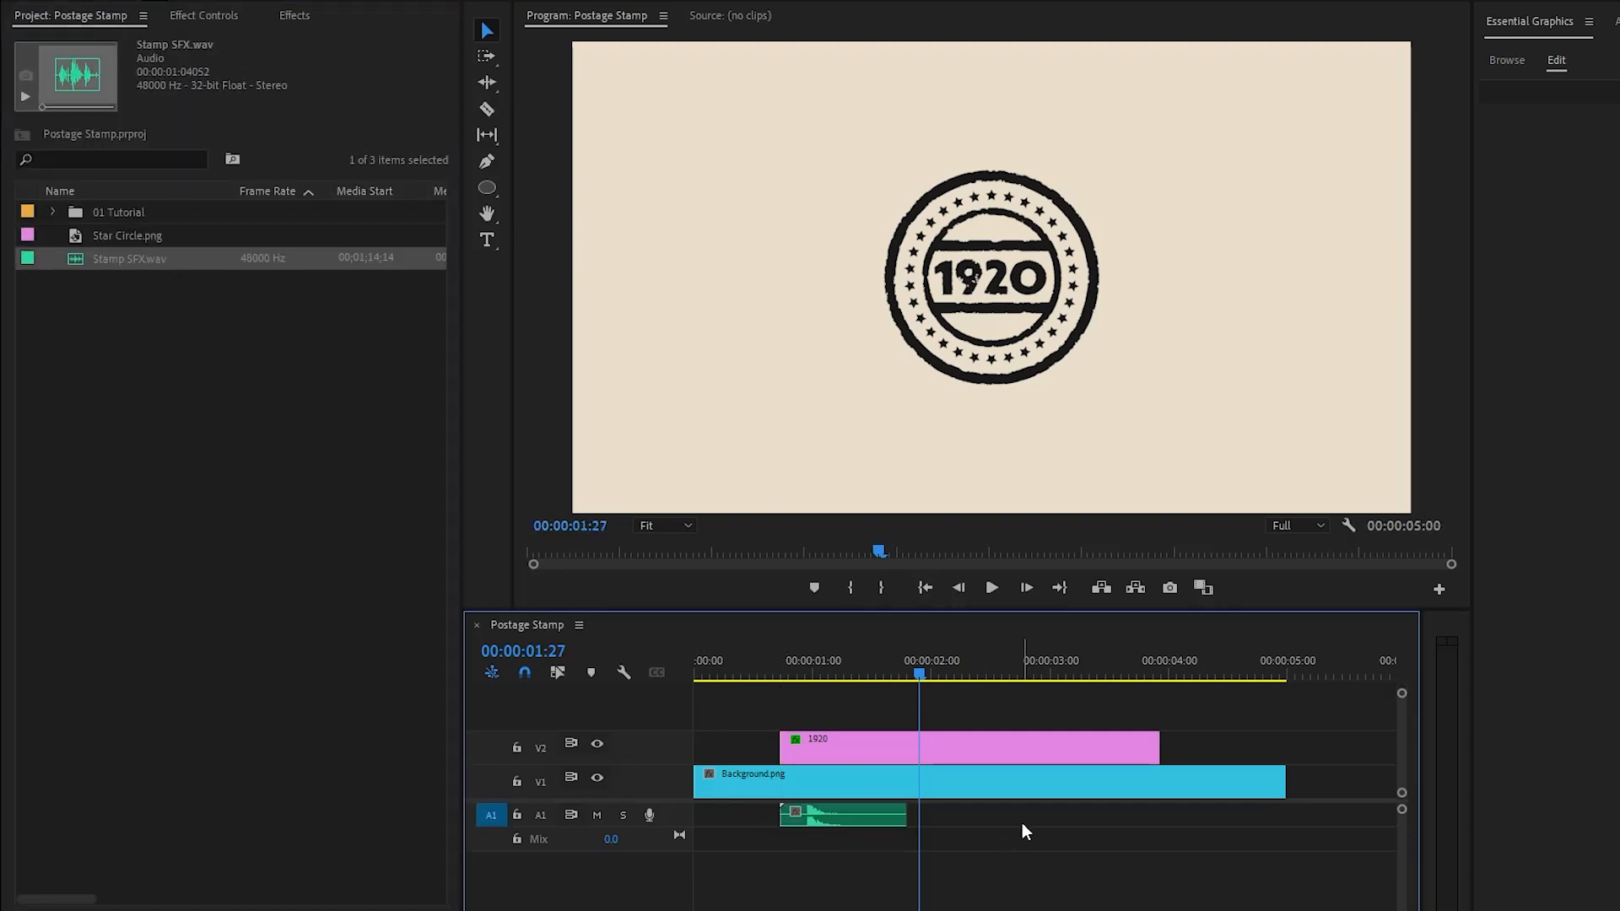
{"action": "left_click_drag", "start_coordinate": [905, 815], "coordinate": [889, 815]}
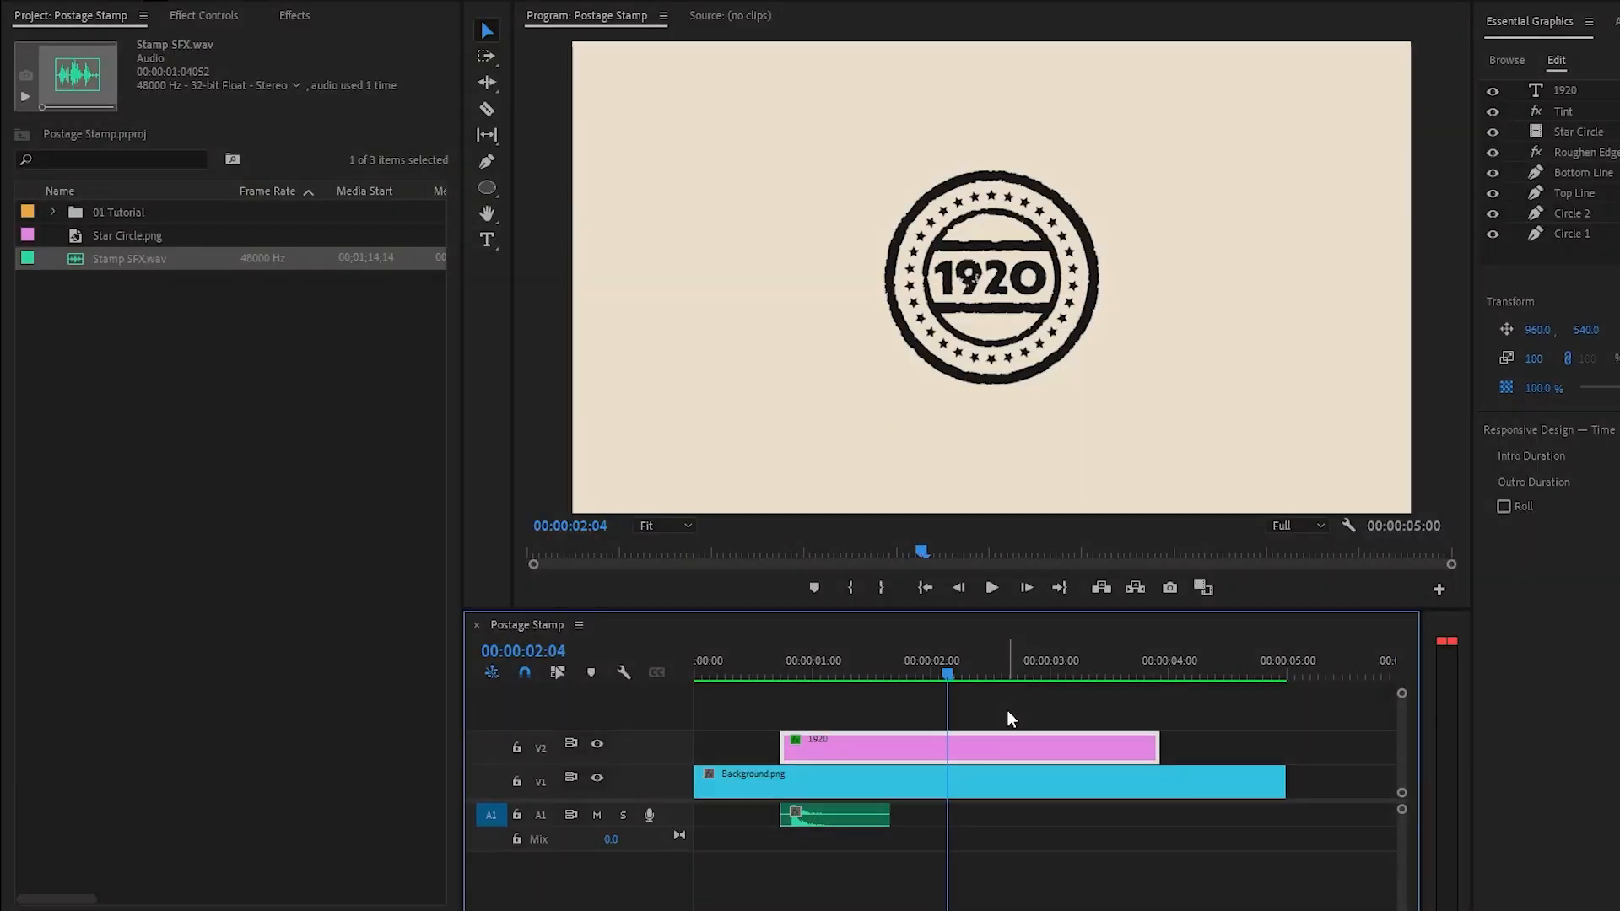
Set the 1920 graphic clip's Motion Rotation to -24°.
{"action": "left_click", "coordinate": [220, 18]}
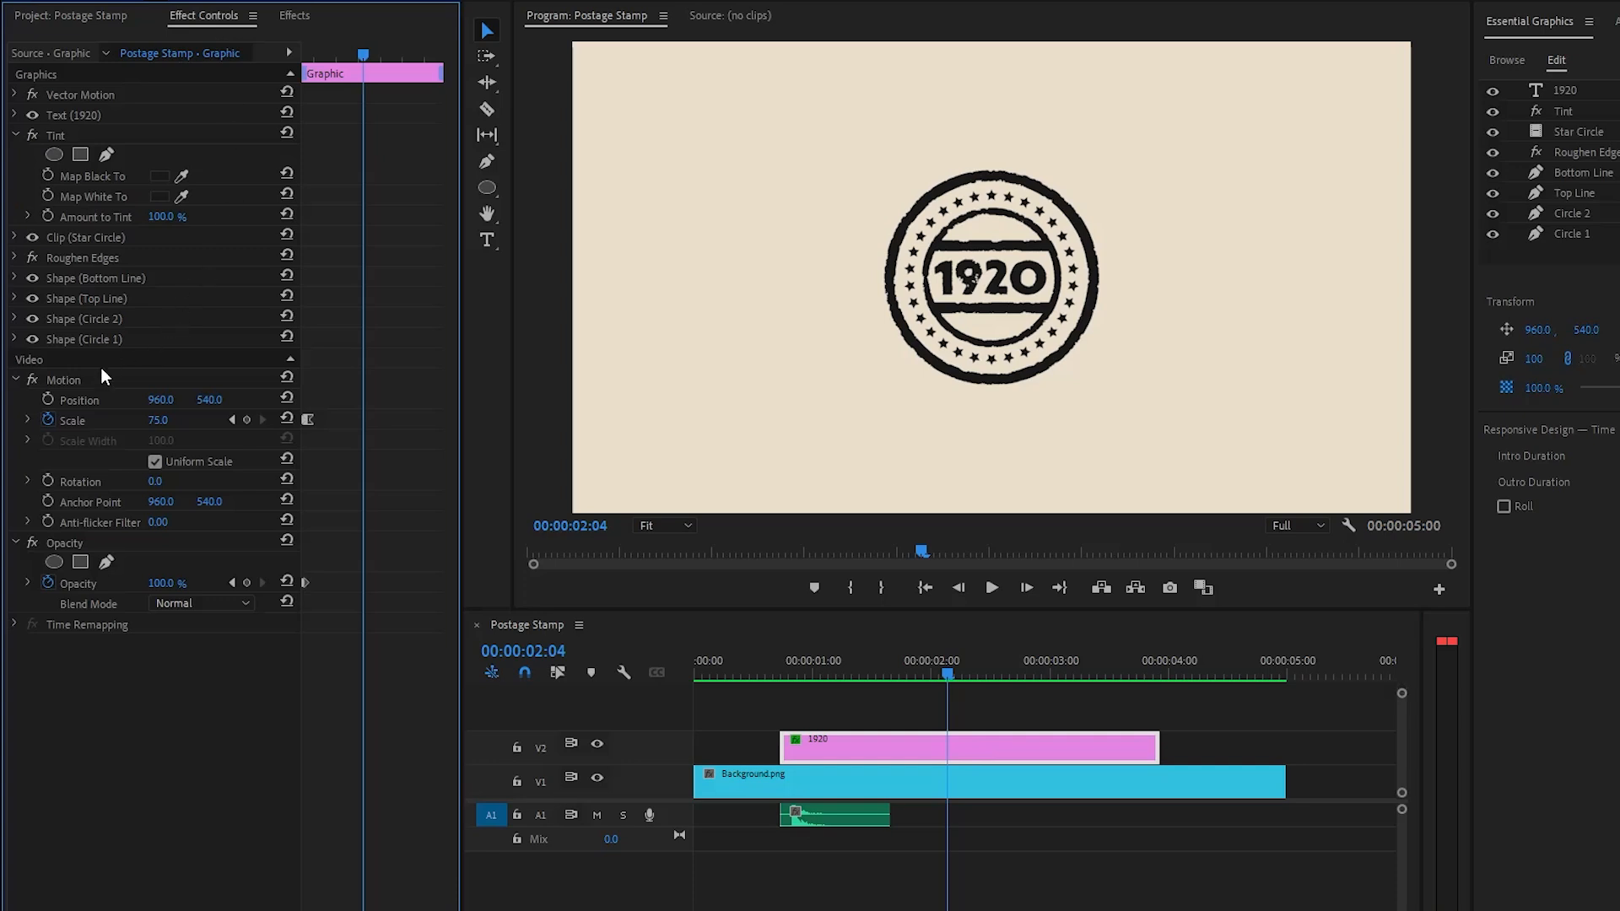
{"action": "left_click", "coordinate": [156, 481]}
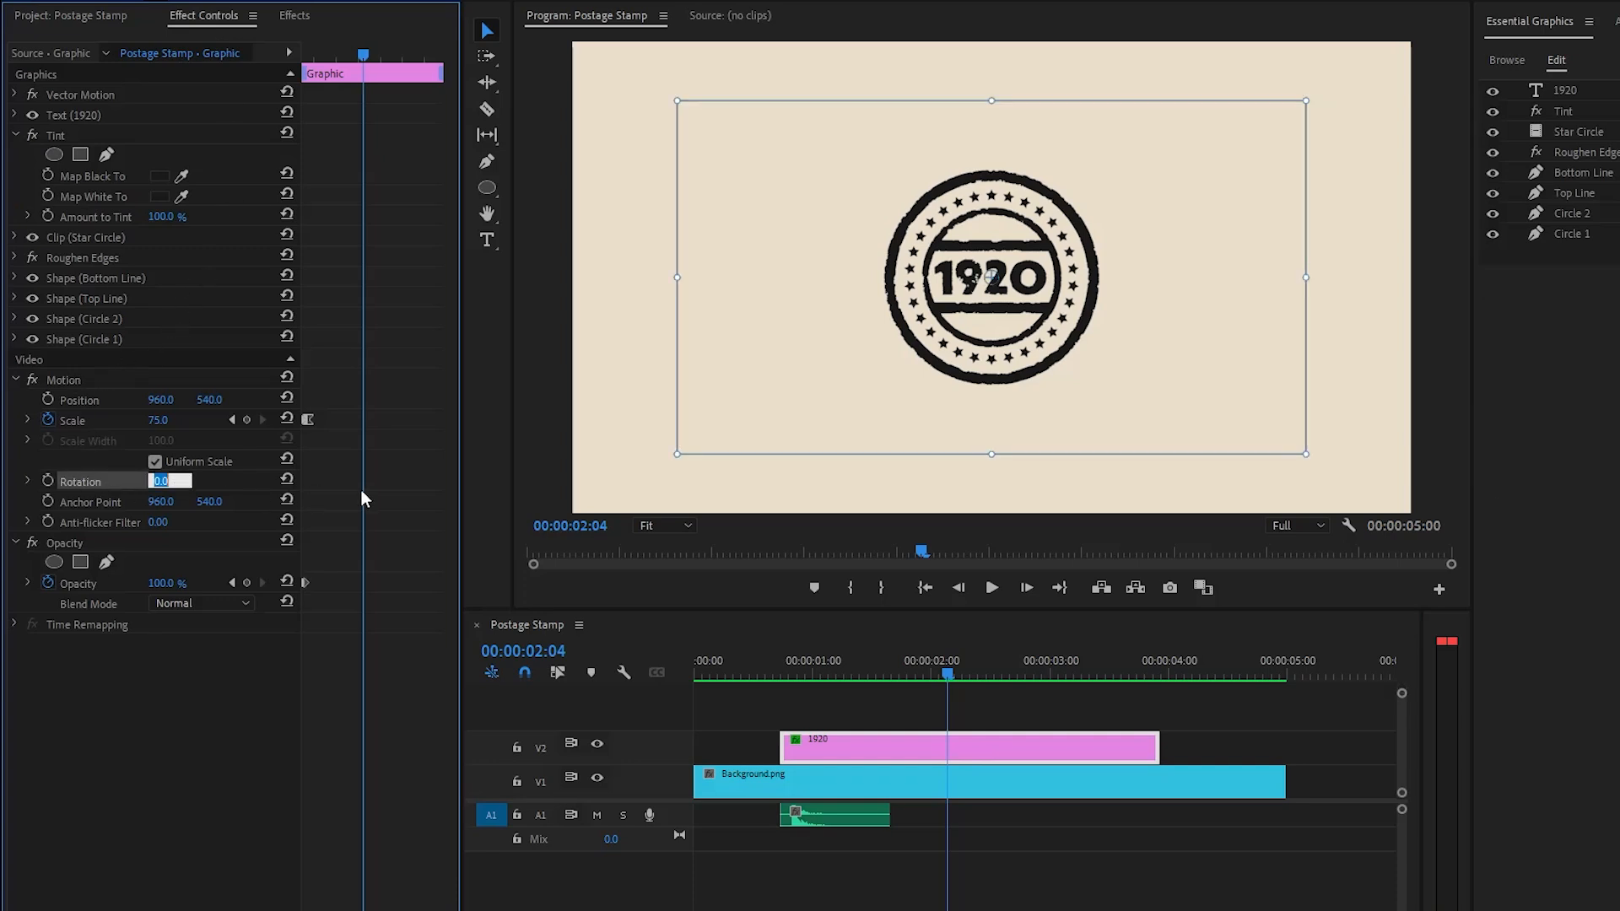
{"action": "type", "text": "-24"}
{"action": "key", "text": "Return"}
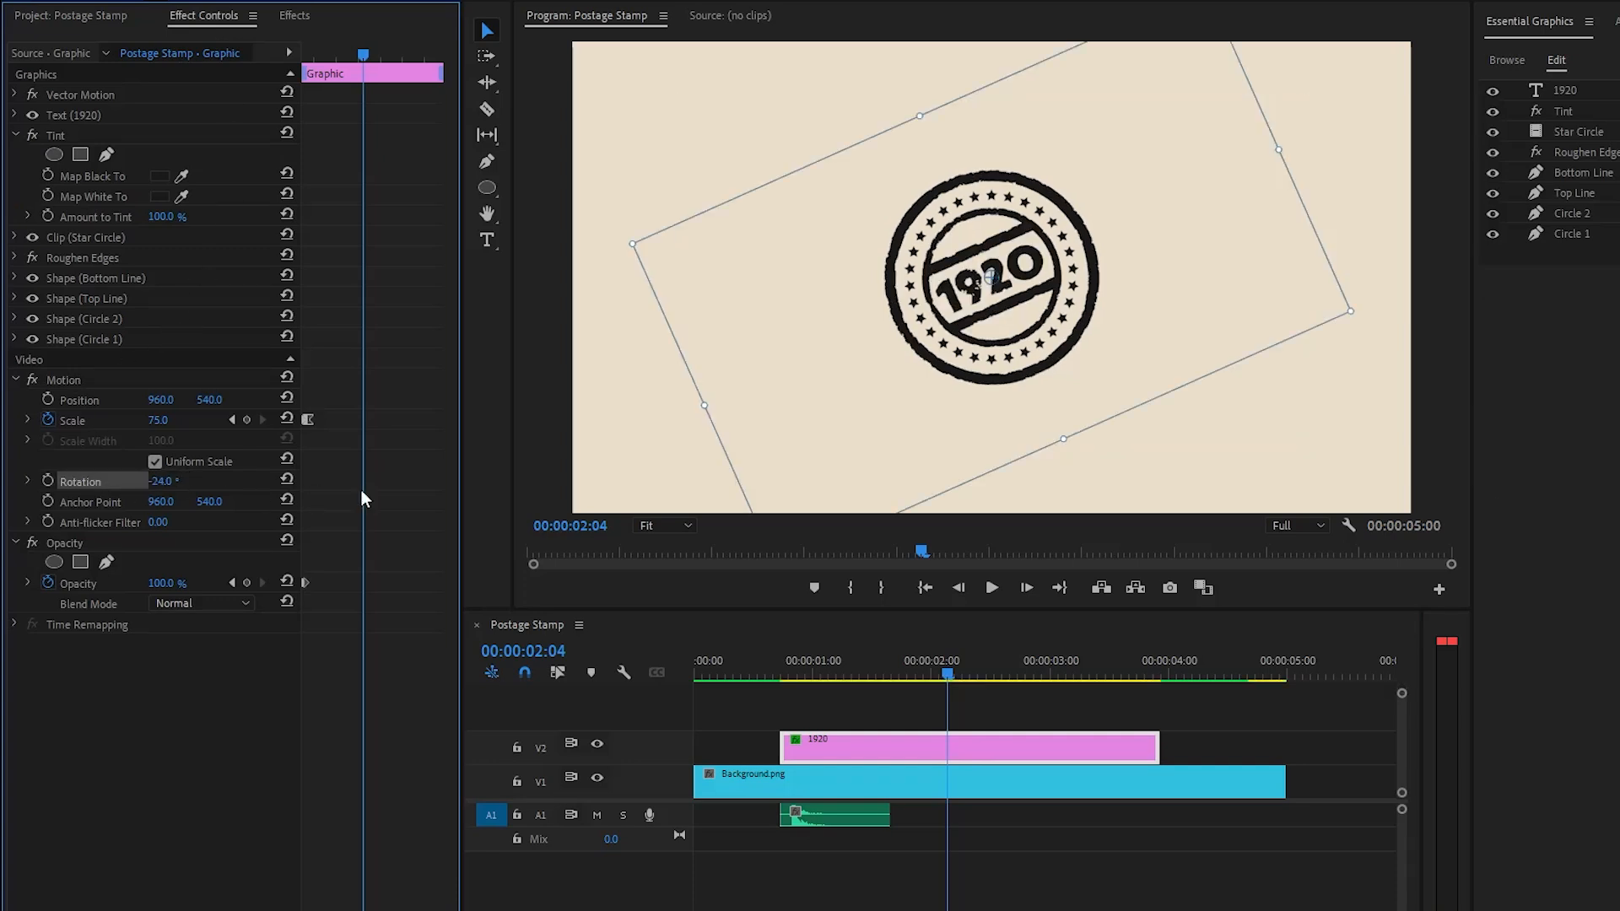
{"action": "left_click", "coordinate": [136, 707]}
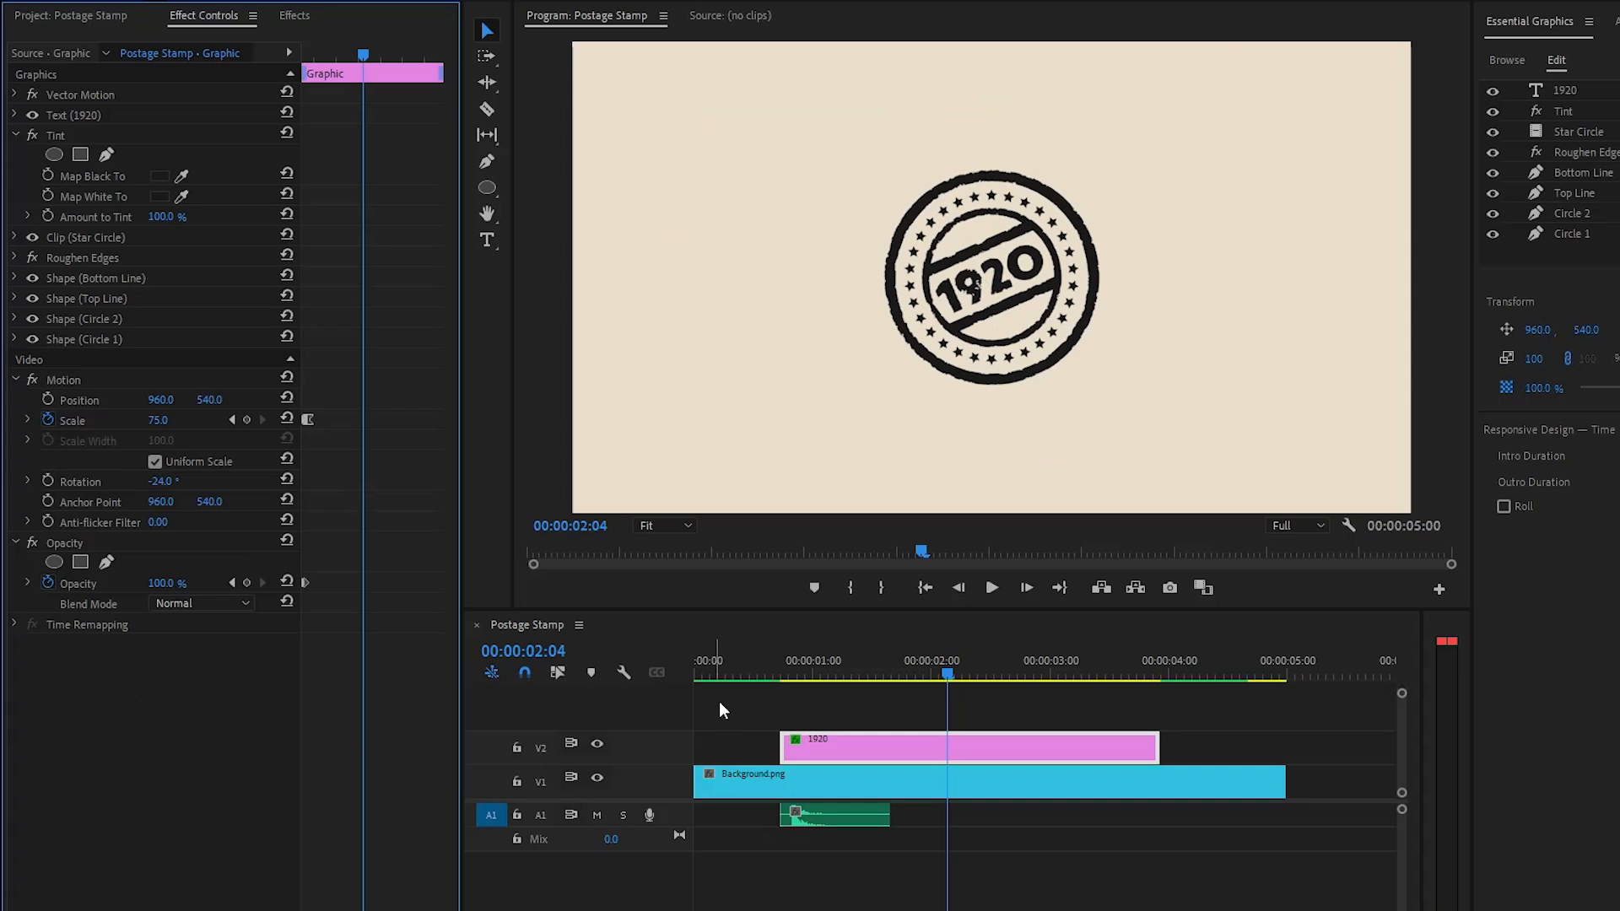
Play the rotated stamp animation with its sound effect from the start of the sequence.
{"action": "left_click", "coordinate": [697, 675]}
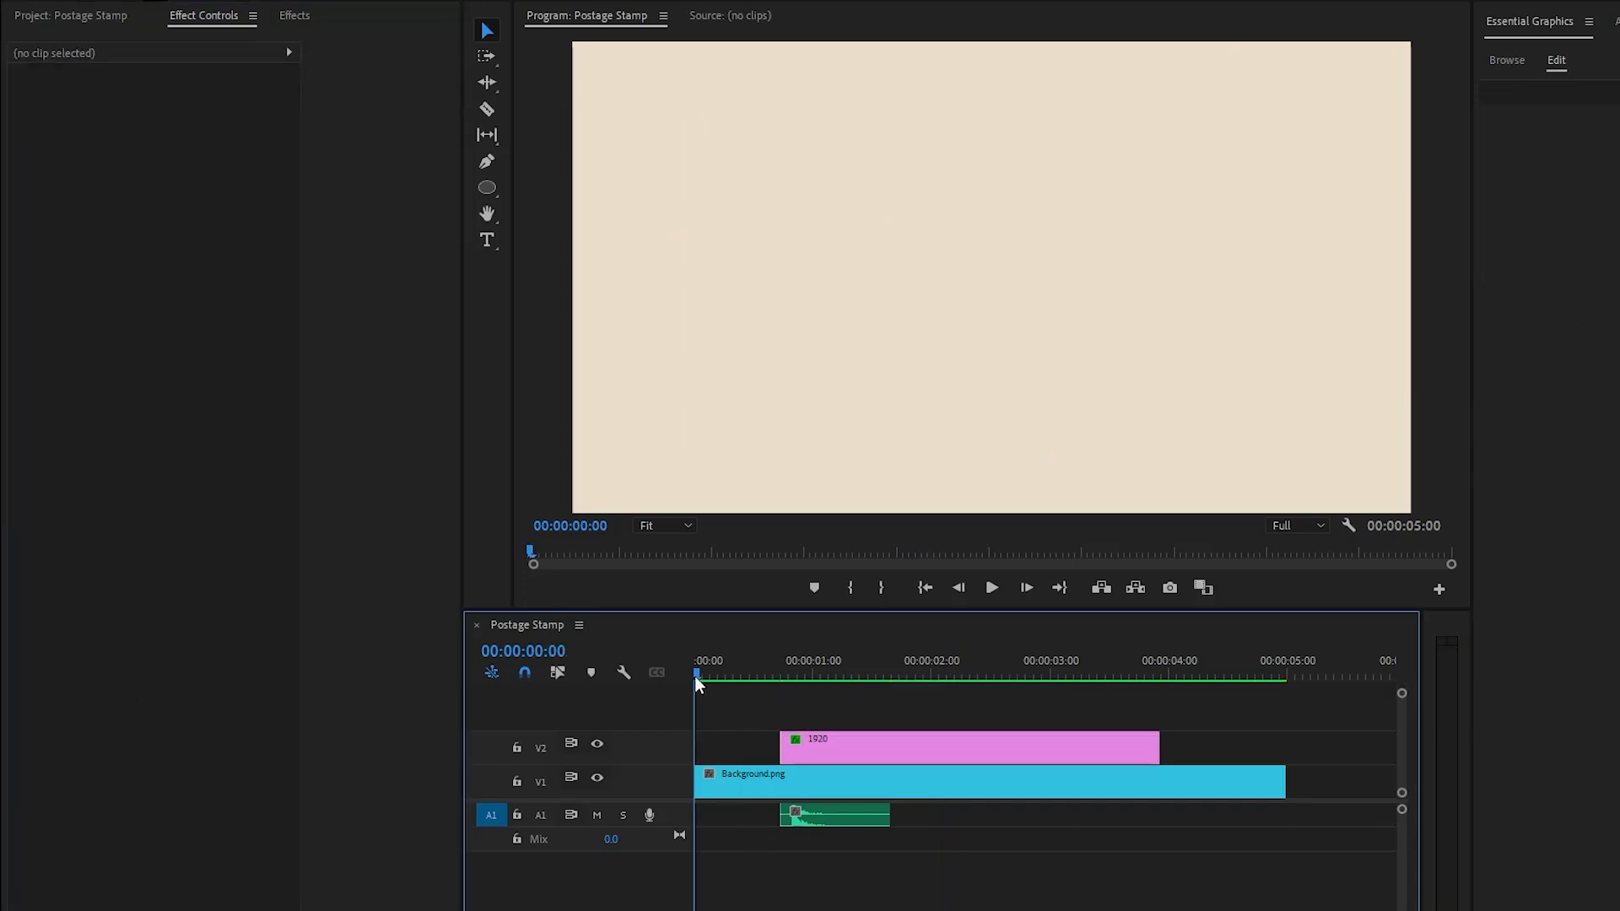
{"action": "key", "text": "space"}
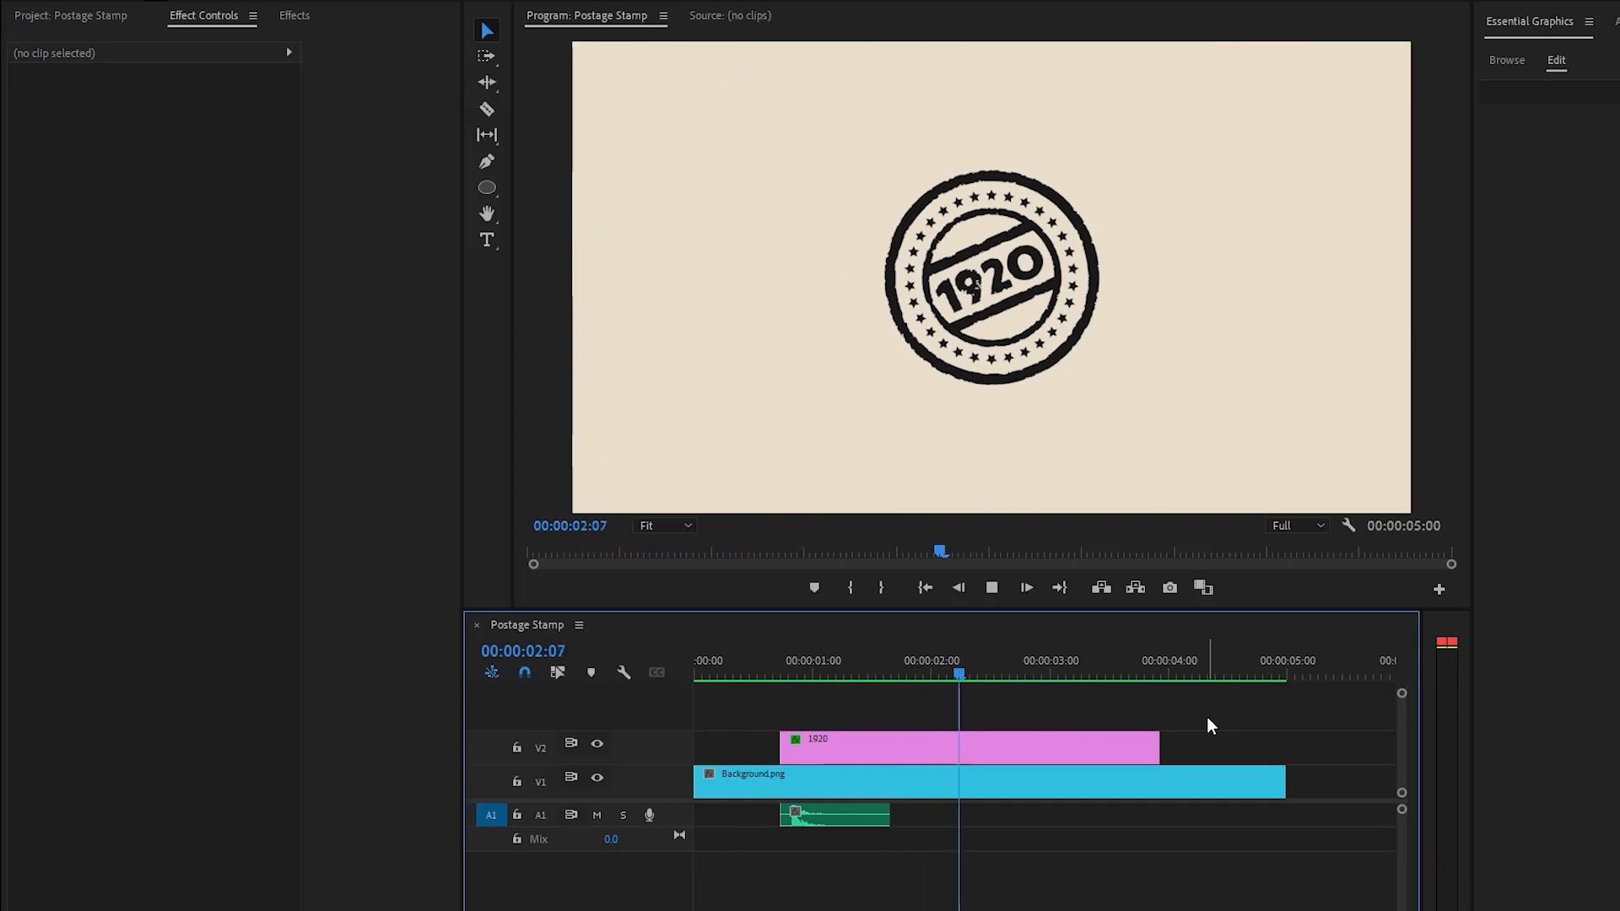
{"action": "key", "text": "space"}
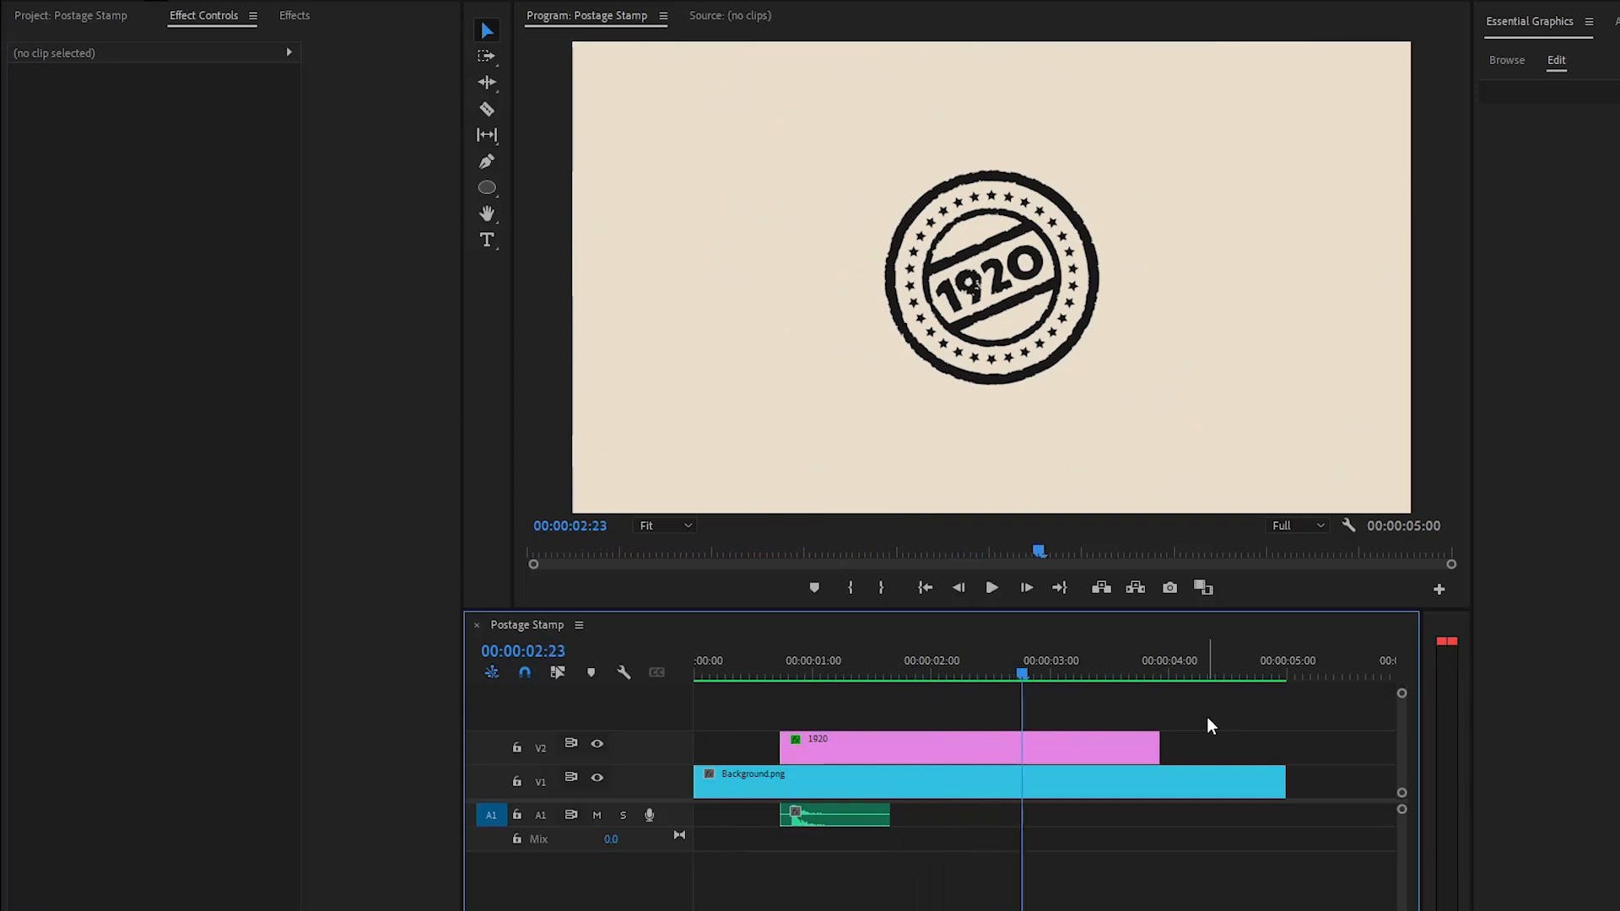